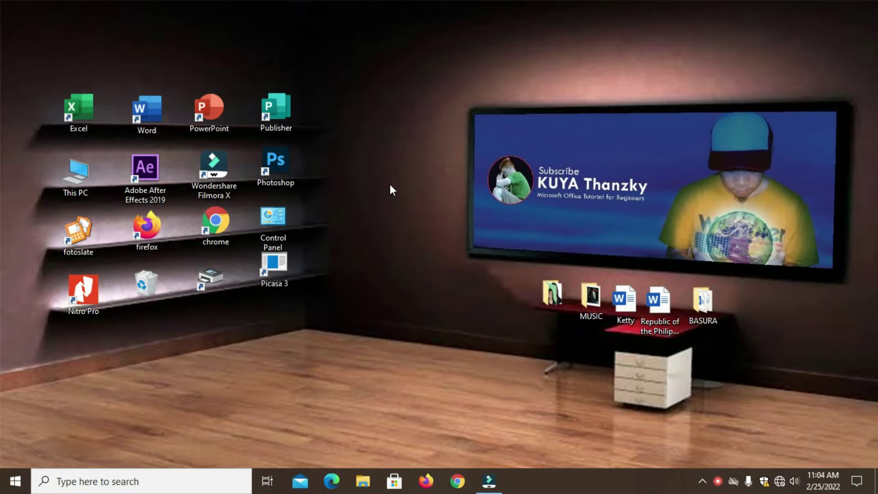
Open a blank workbook, narrow columns C–AG to 3.71 and widen column B to about 22.29
double_click(76, 112)
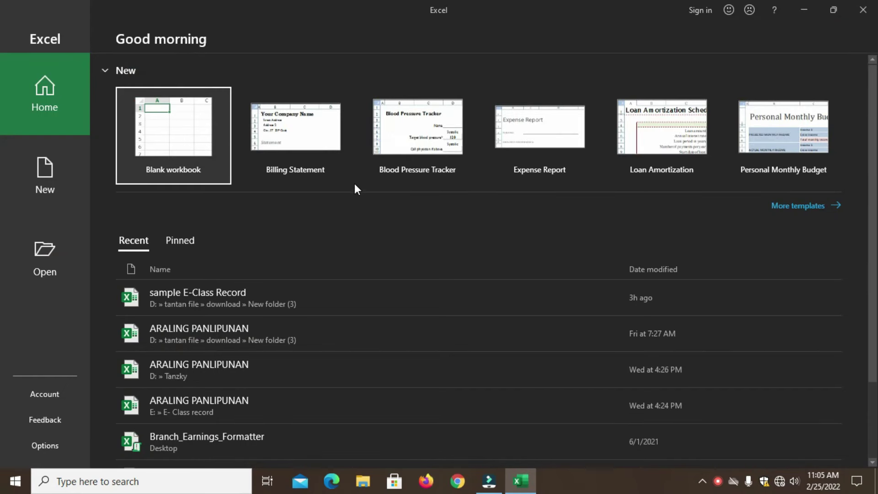
left_click(177, 153)
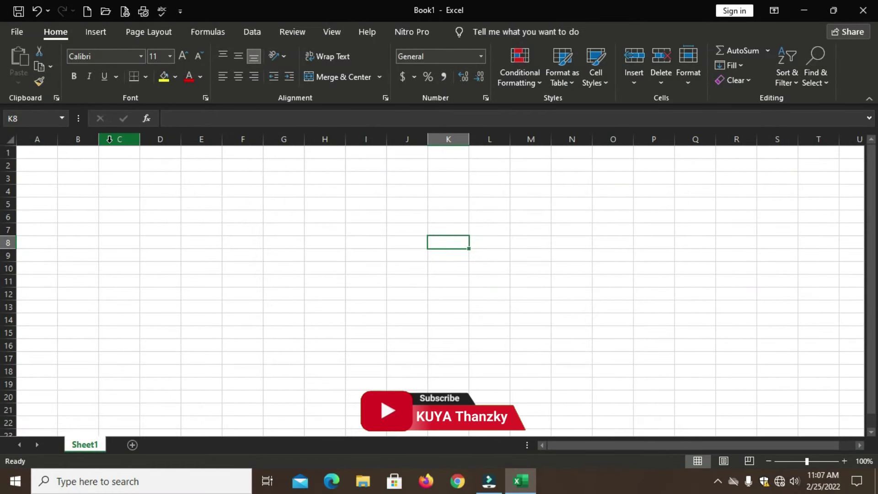
left_click(109, 140)
mouse_move(130, 145)
left_mouse_down()
mouse_move(824, 151)
mouse_move(560, 145)
left_mouse_up()
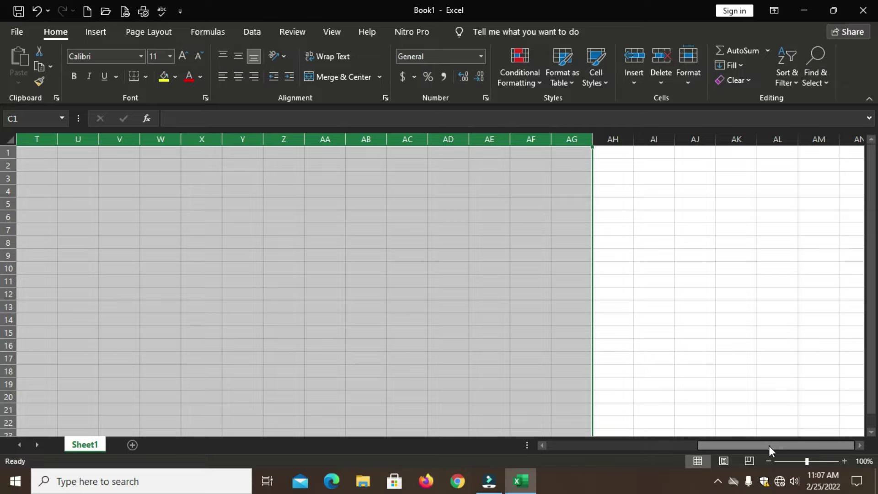
left_click_drag(769, 445, 576, 451)
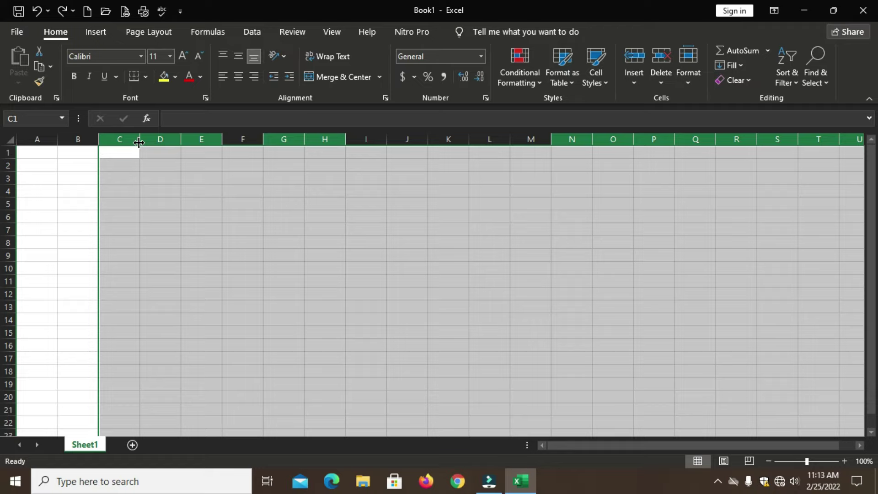
left_click_drag(139, 141, 115, 145)
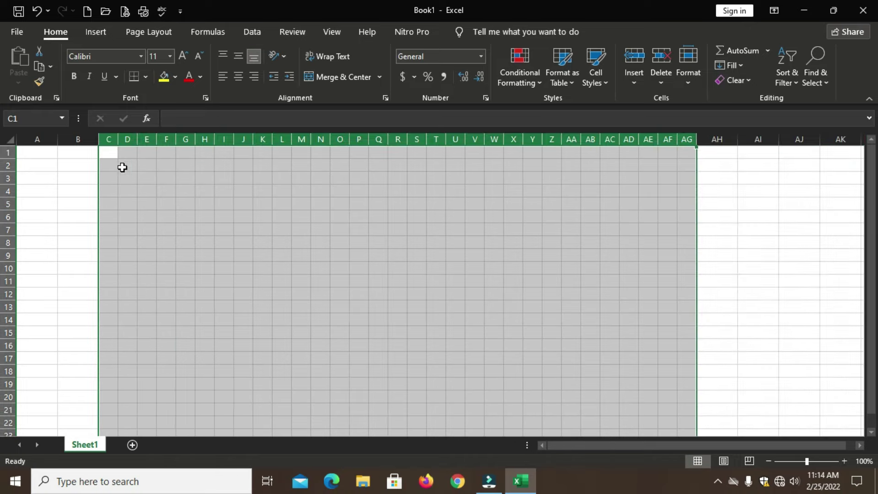
left_click(78, 139)
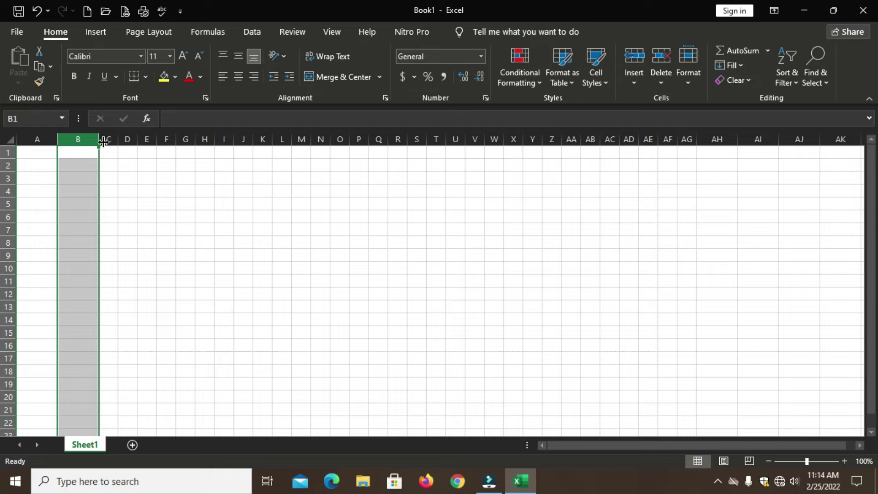
left_click_drag(100, 142, 176, 144)
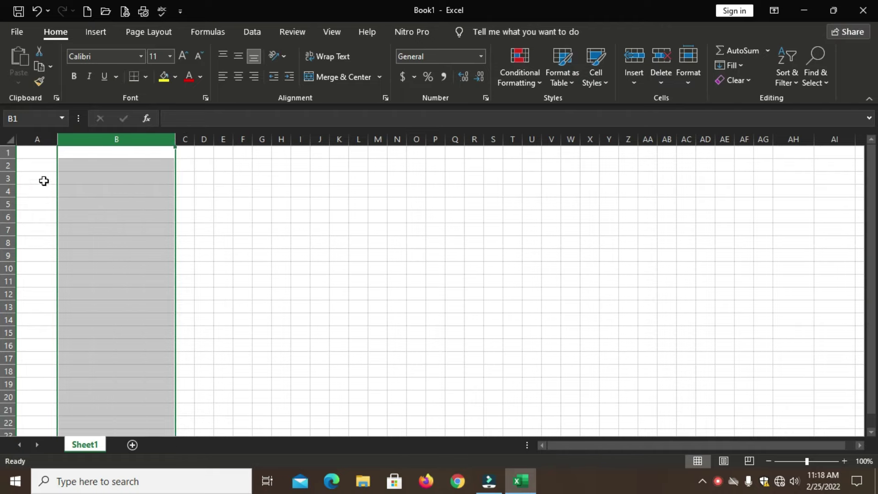
Merge and centre cells A1 through AG1 for the title
left_click(25, 154)
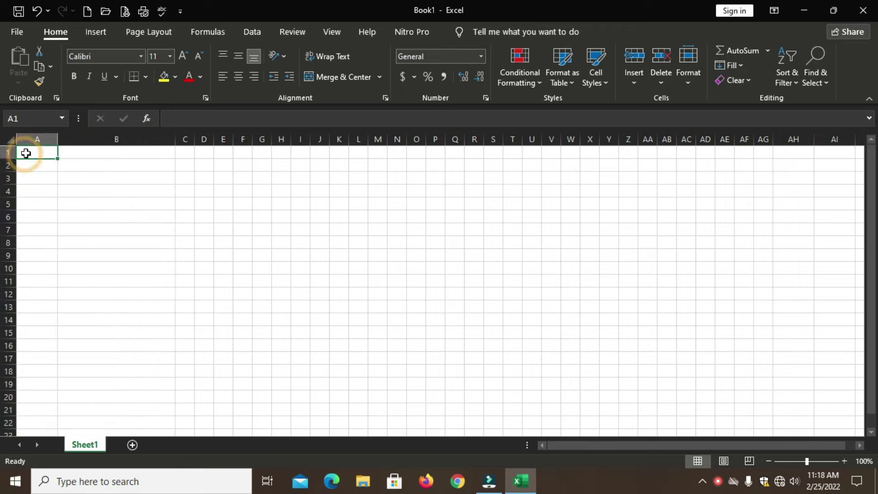
left_click_drag(38, 153, 766, 156)
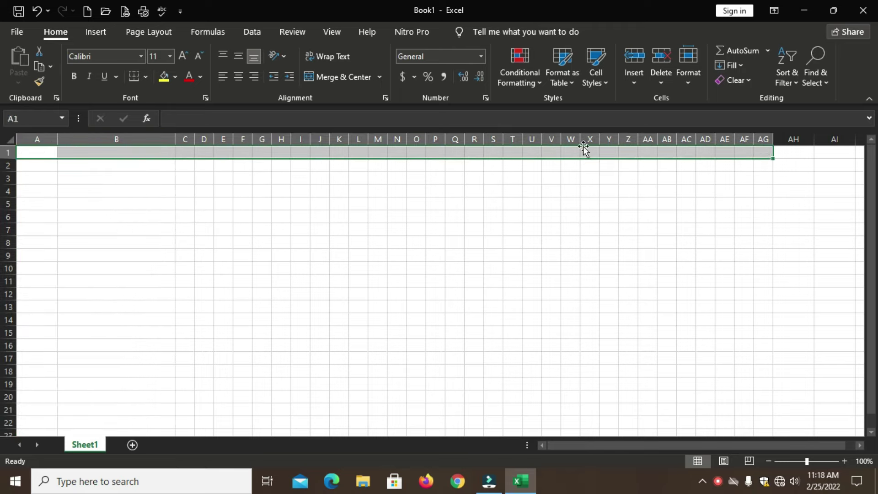
left_click(347, 79)
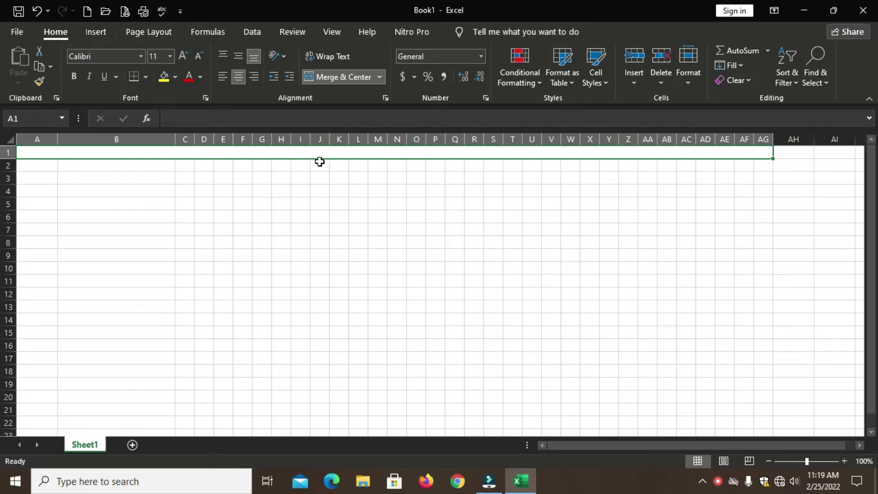
Set the whole sheet's font to Arial
left_click(9, 140)
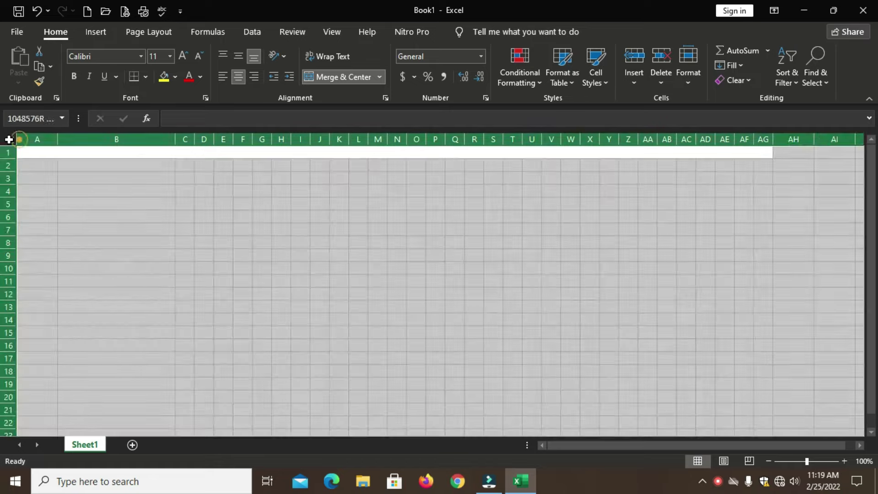
left_click(160, 57)
type("12")
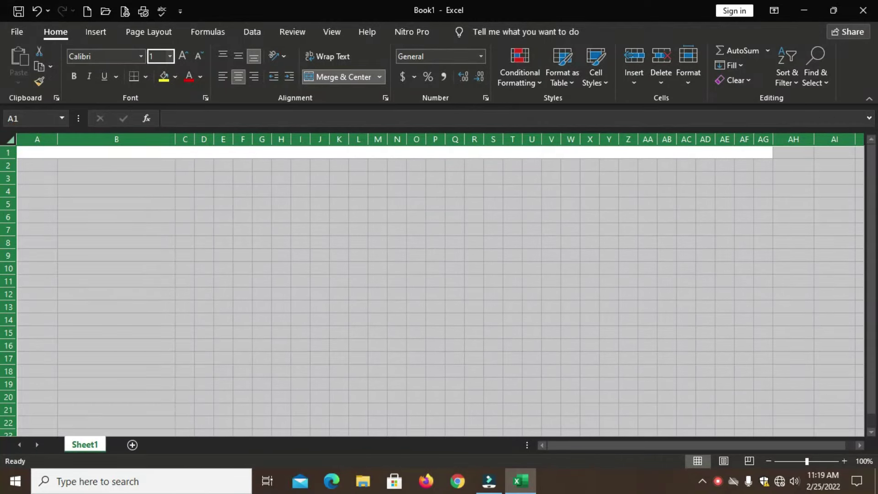
left_click(138, 56)
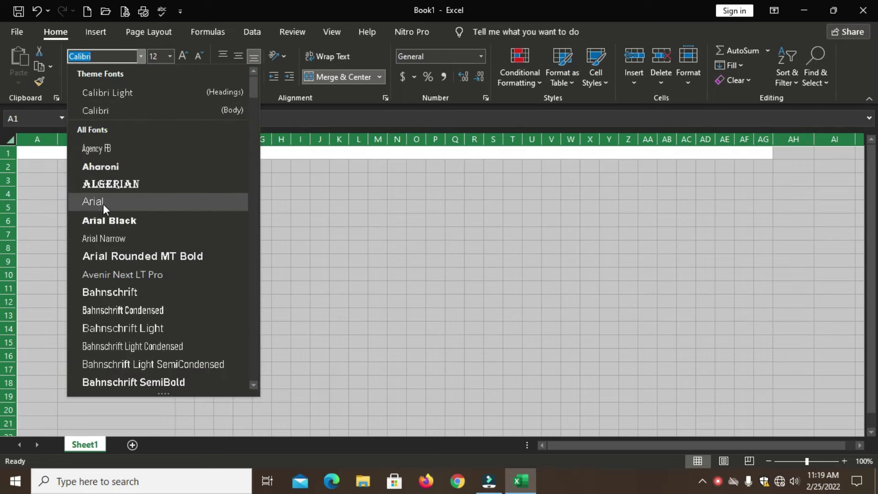
left_click(103, 203)
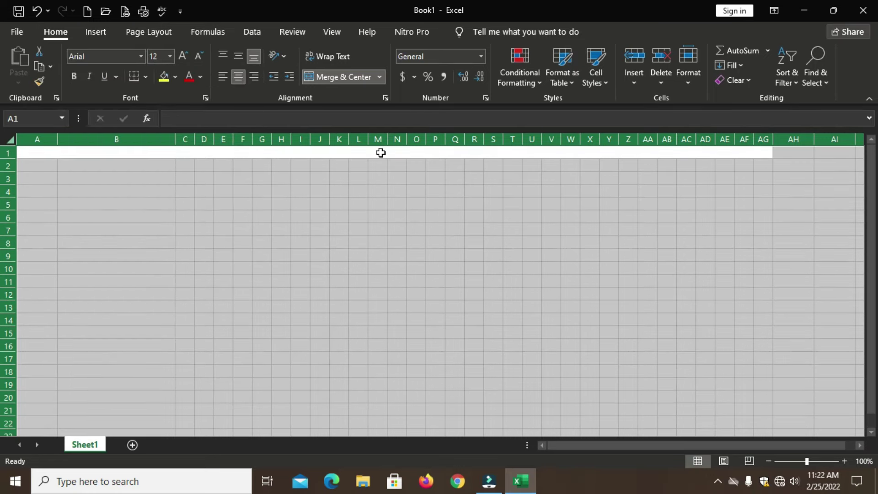
Enter the title 'Official E- Class Record in K to 12 Curriculum' in bold, size 21
left_click(380, 152)
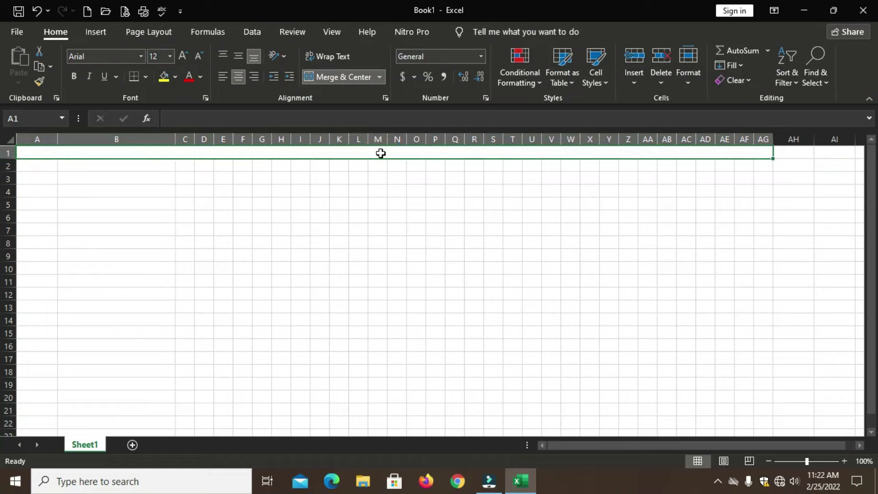
type("Official E- Class Record in K to 12 ")
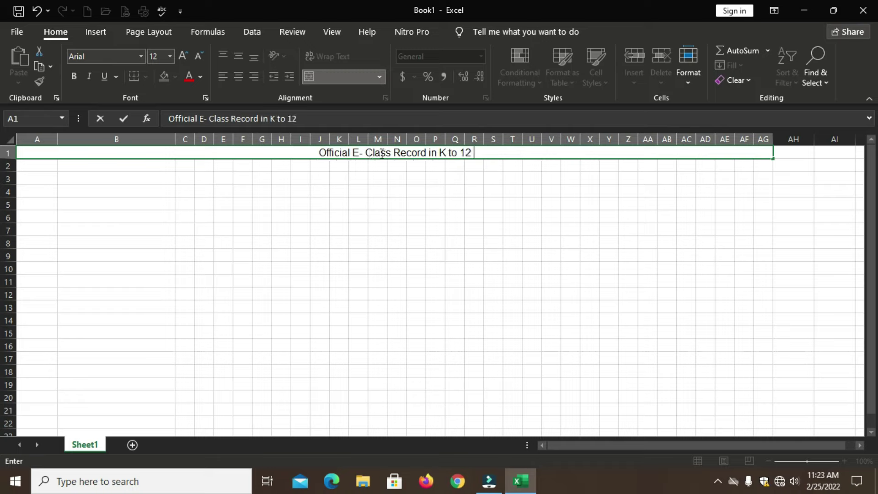
type("Curriculum")
left_click(376, 218)
left_click(391, 155)
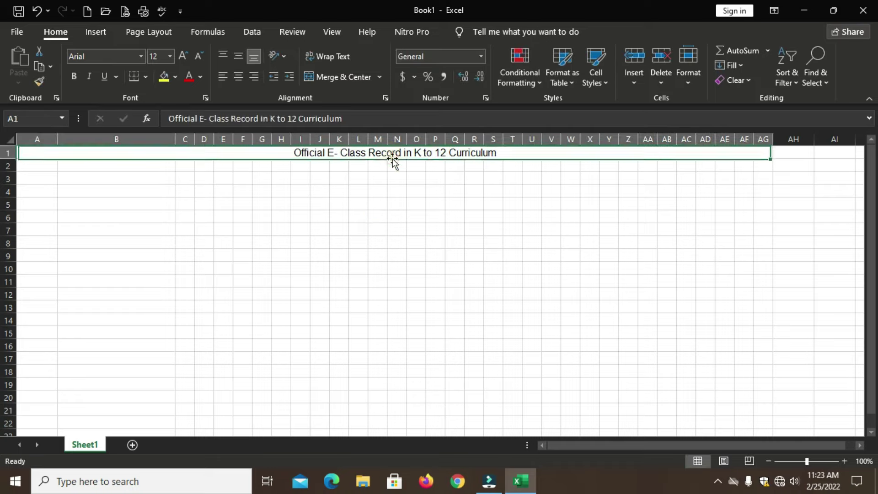
left_click(163, 59)
type("21")
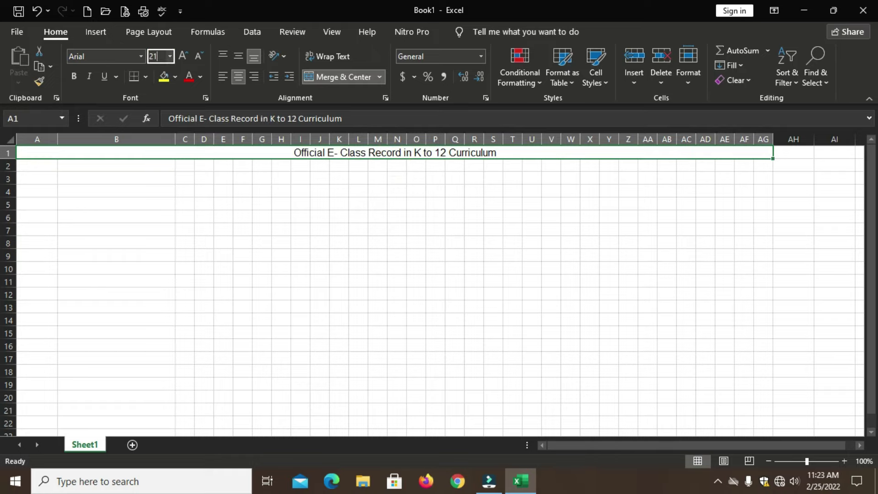
key("Return")
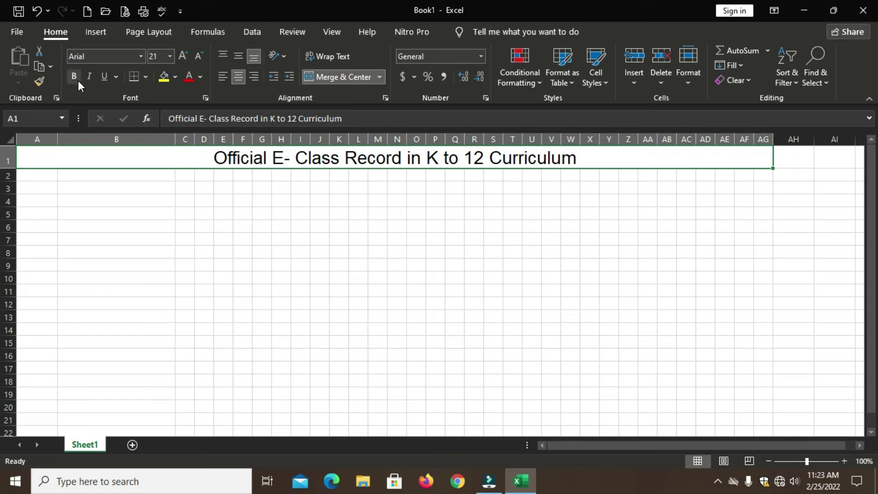
left_click(74, 76)
left_click(161, 175)
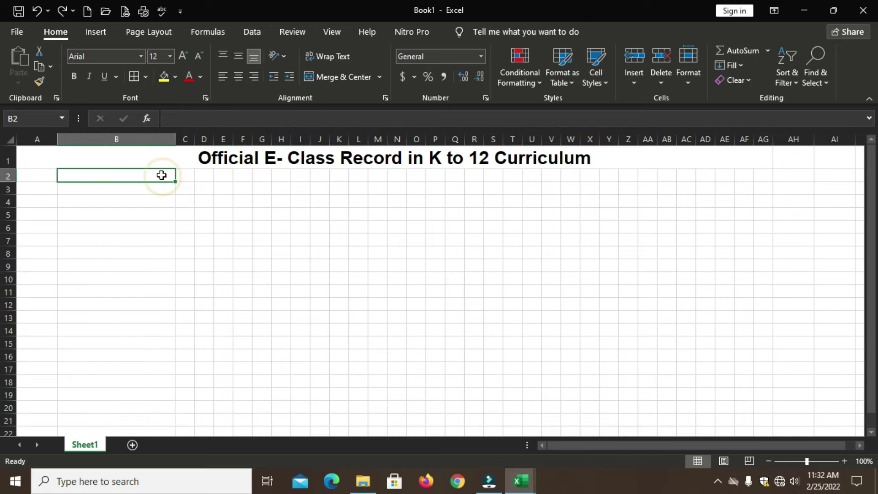
Enter a right-aligned REGION label in cell B2
type("REGION")
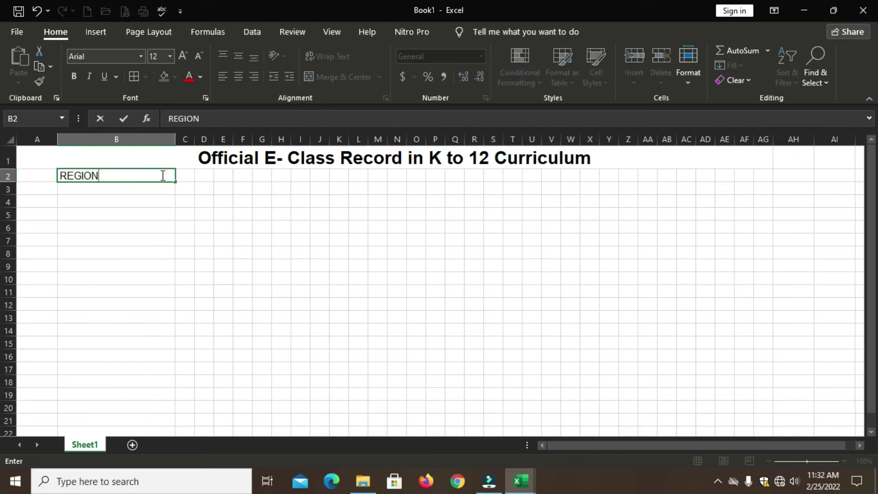
left_click(150, 247)
left_click(146, 180)
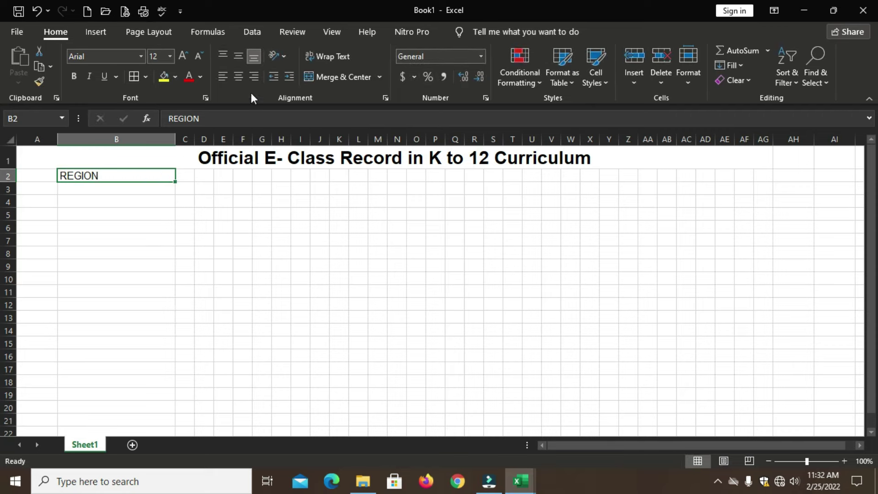
left_click(255, 76)
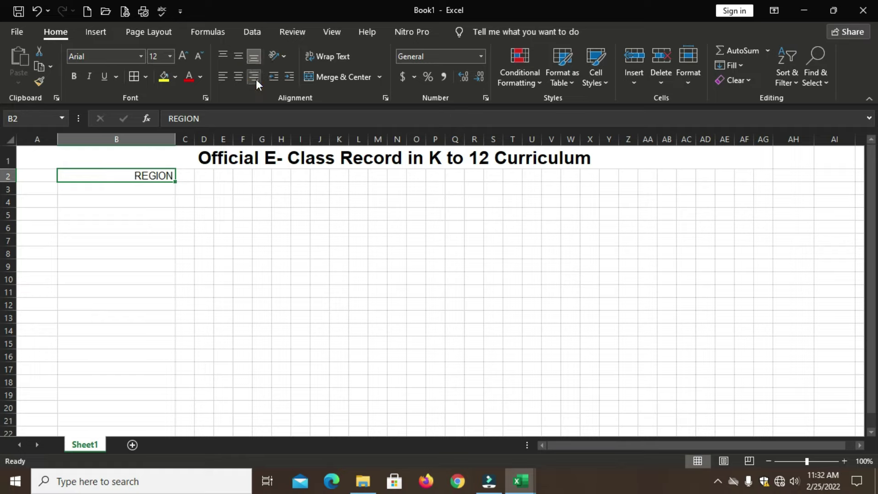
left_click(212, 238)
Merge C2:F2 and enter IV-B in it
left_click(188, 176)
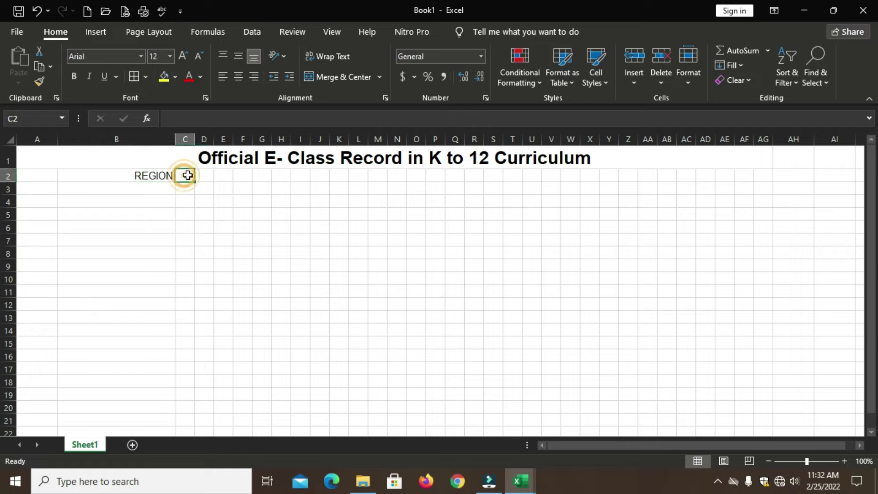
left_click_drag(189, 176, 242, 175)
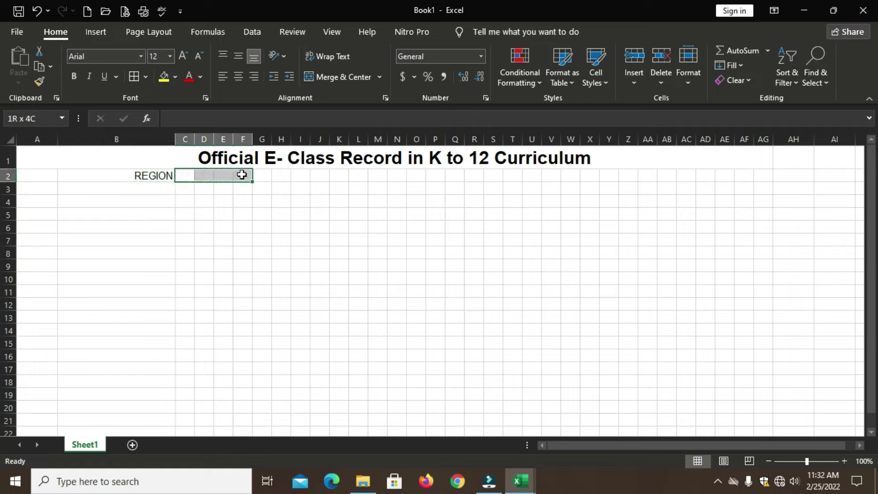
left_click(339, 78)
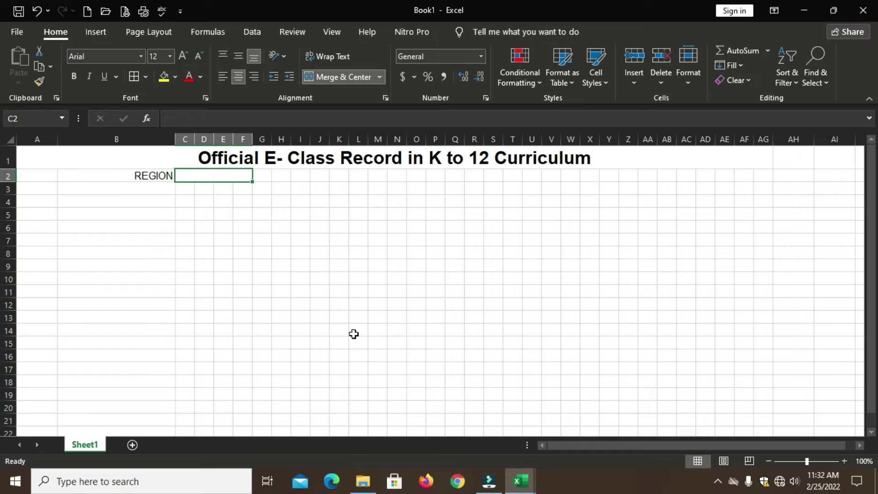
type("IV-B")
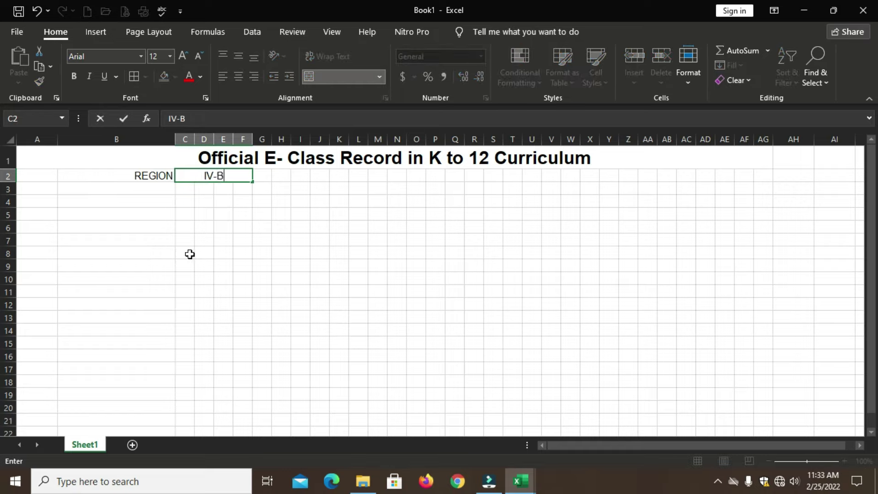
Make the REGION label bold and bring up border options for the IV-B cell
left_click(145, 176)
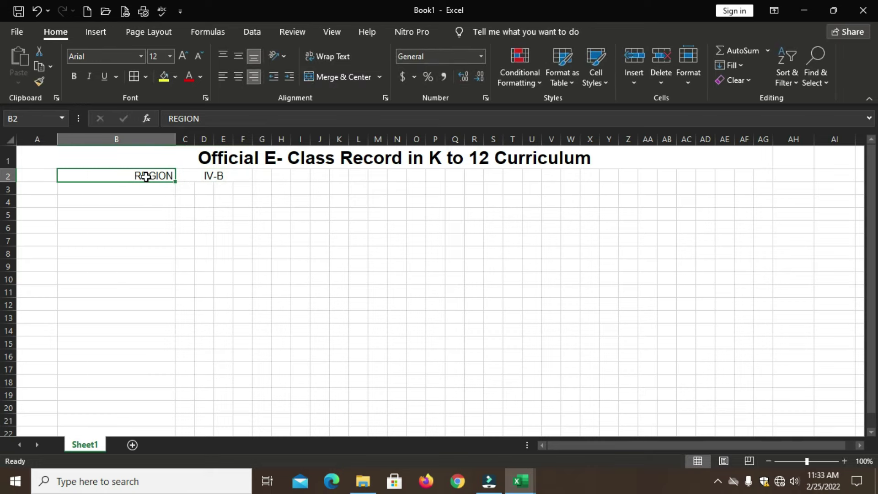
left_click(74, 77)
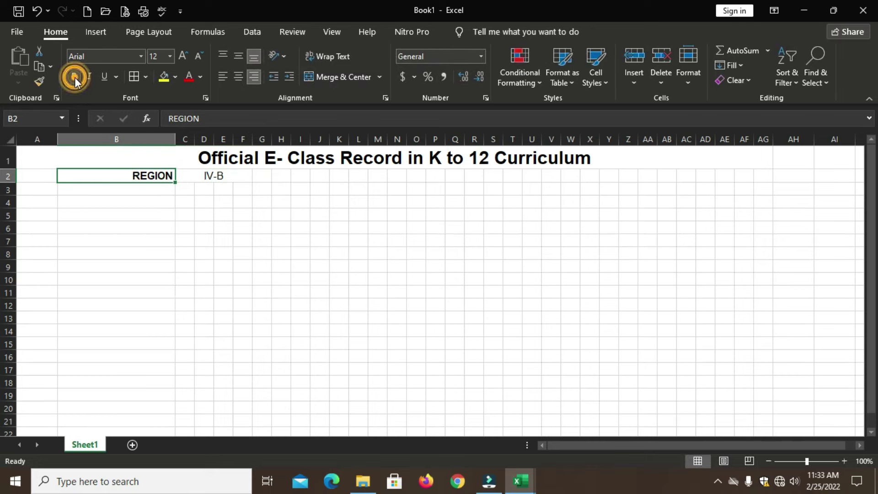
left_click(204, 176)
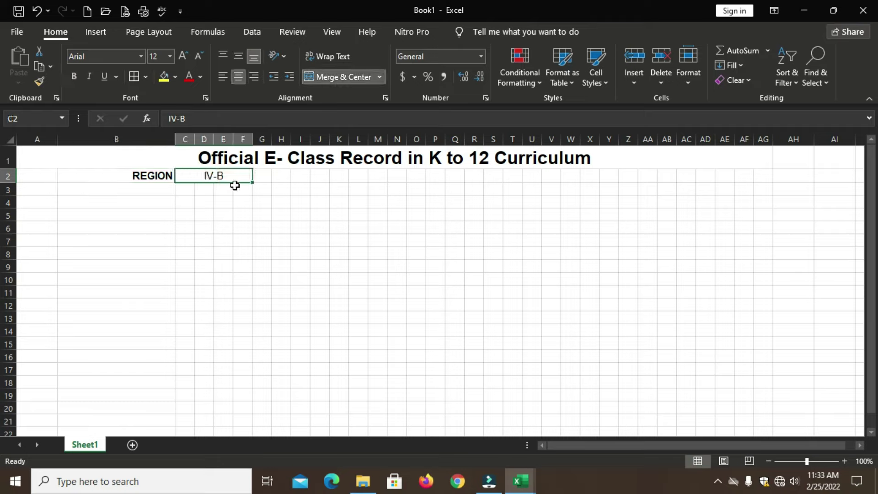
left_click(146, 77)
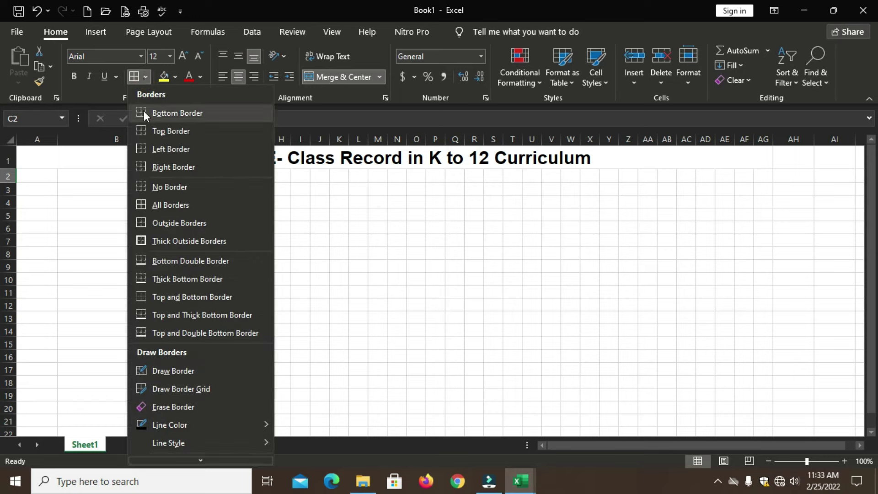
Give the IV-B cell all borders and enter DIVISION merged across G2:K2
left_click(140, 212)
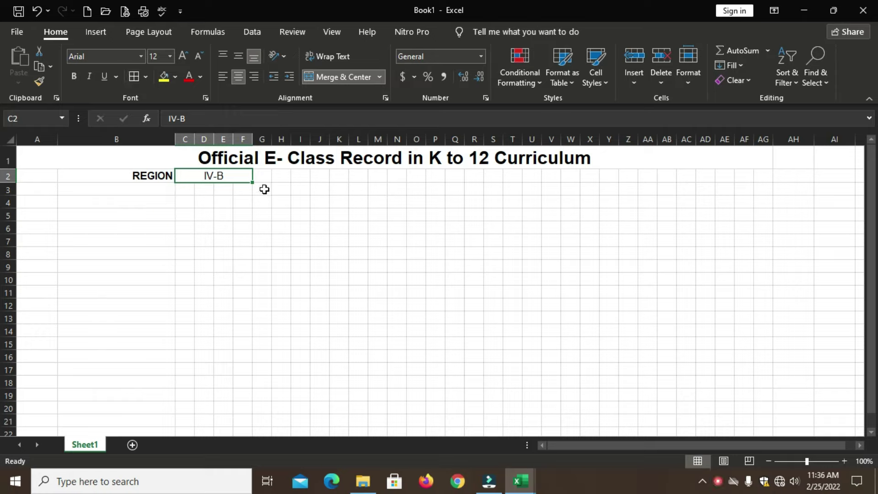
left_click_drag(262, 178, 344, 178)
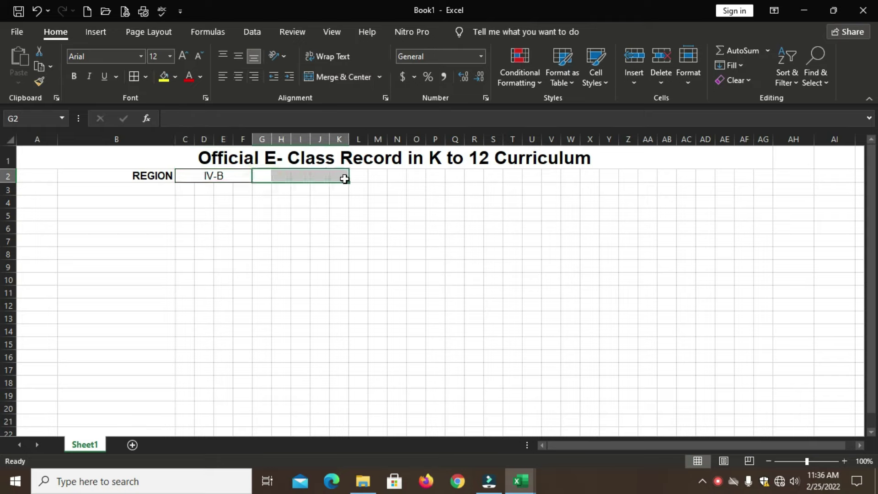
left_click(353, 78)
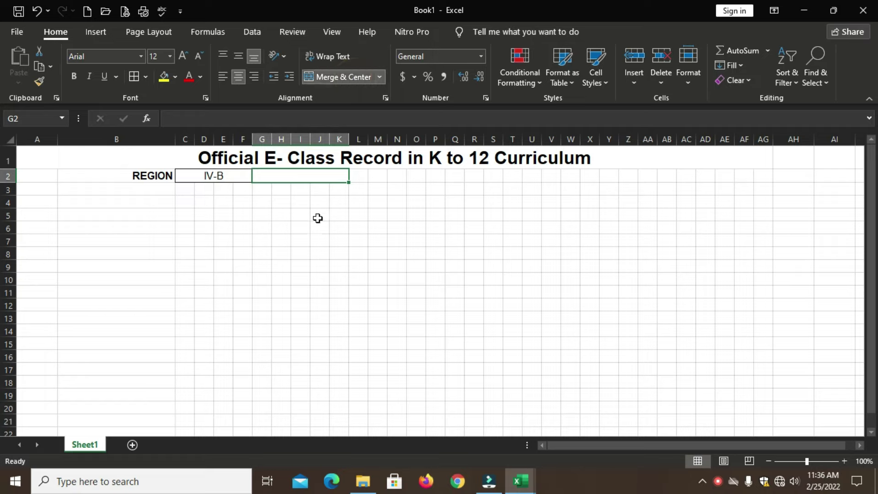
type("DIV")
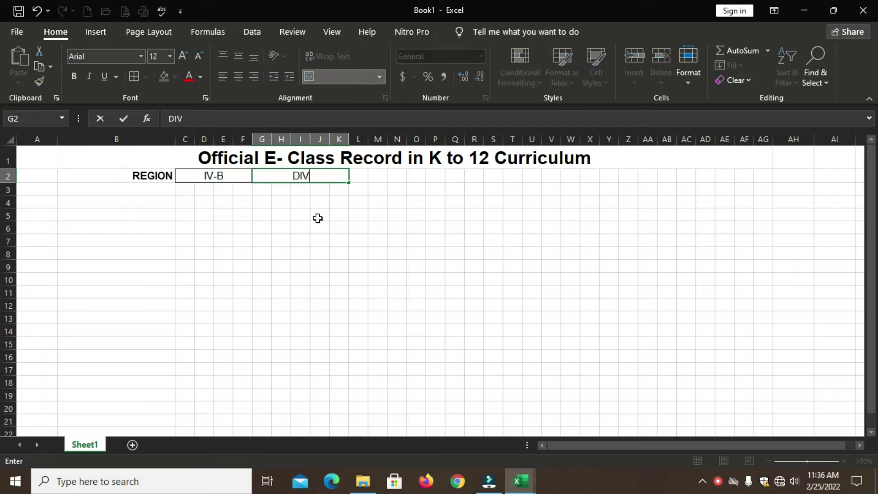
type("ISION")
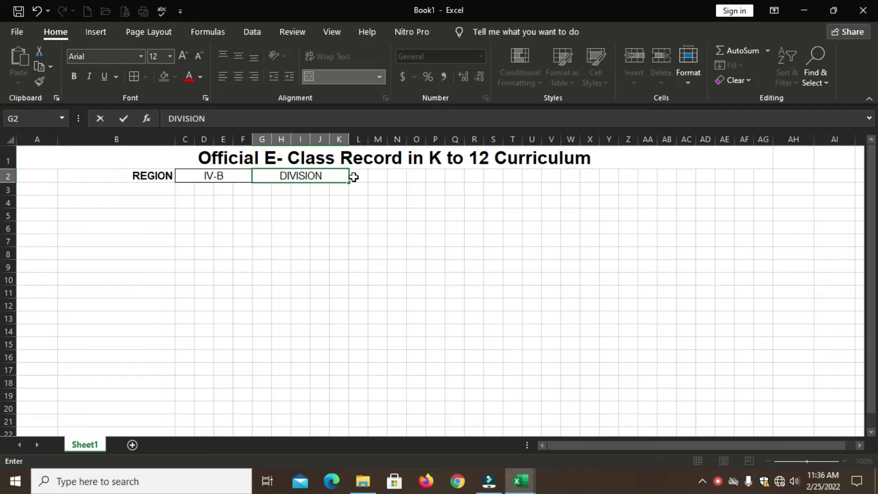
Merge L2:O2, enter PALAWAN, and give it all borders
left_click_drag(353, 176, 411, 179)
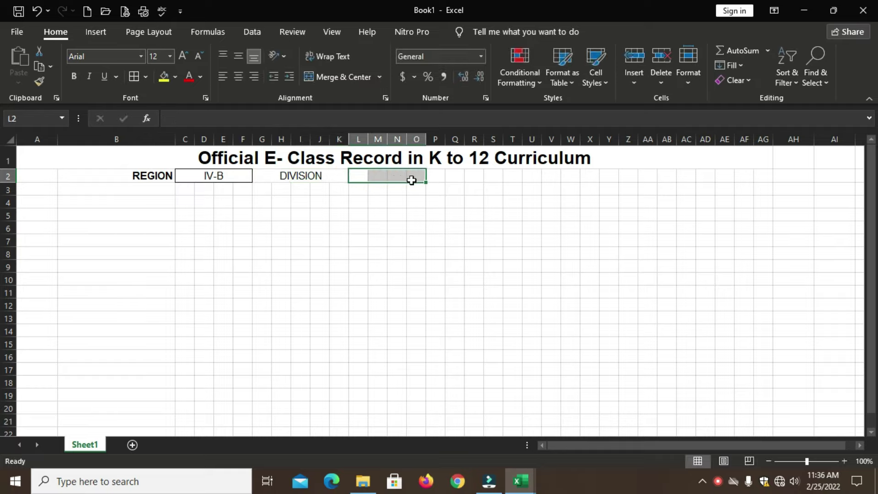
left_click(331, 77)
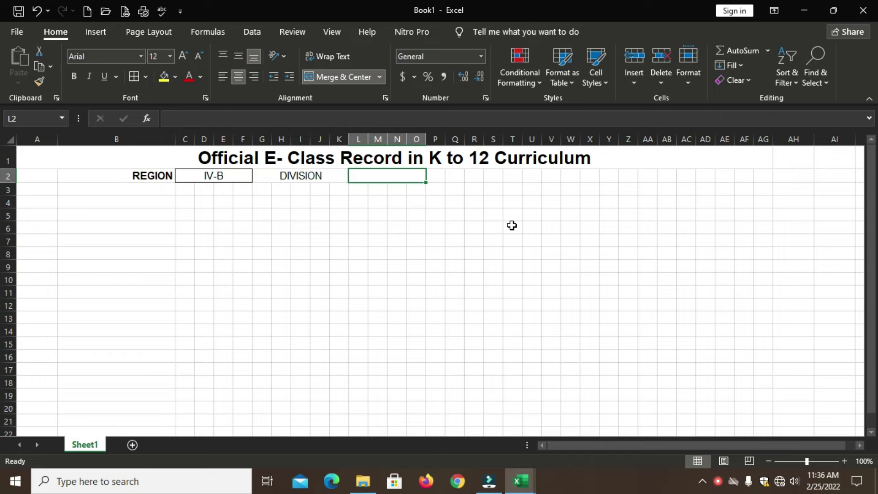
type("PALAWAN")
left_click(378, 225)
left_click(377, 178)
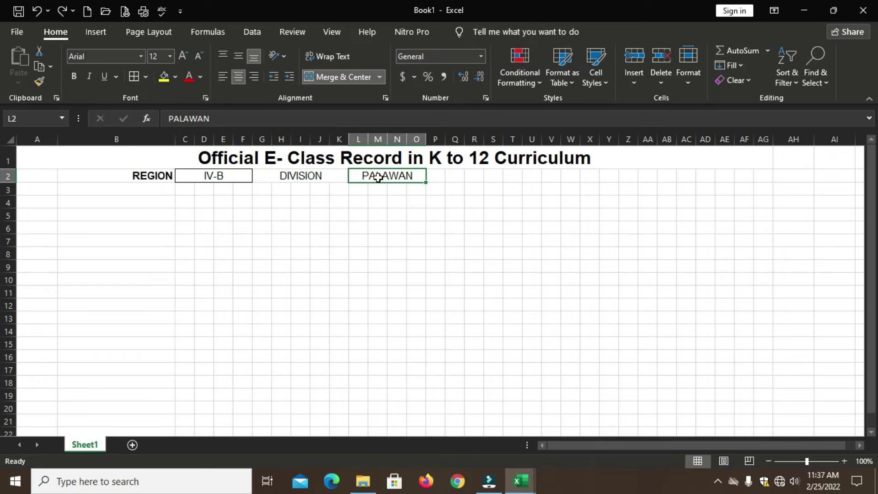
left_click(134, 77)
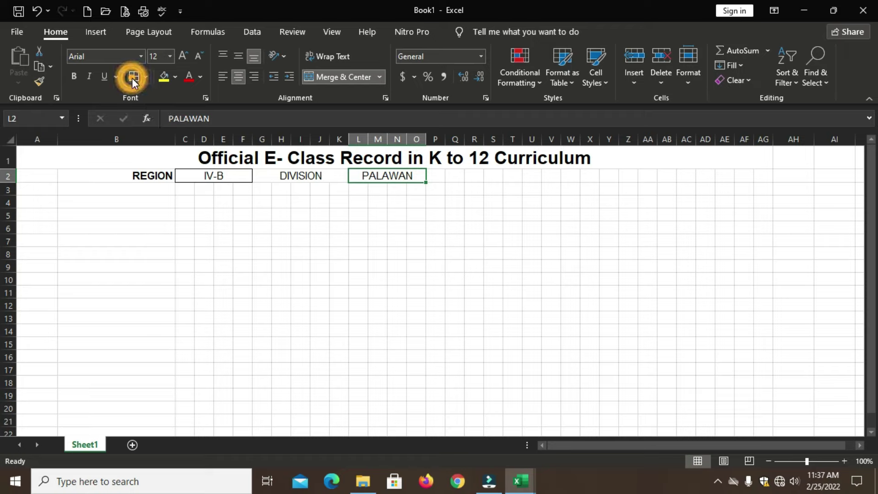
left_click(338, 292)
Make the DIVISION label bold and right-aligned
left_click(302, 178)
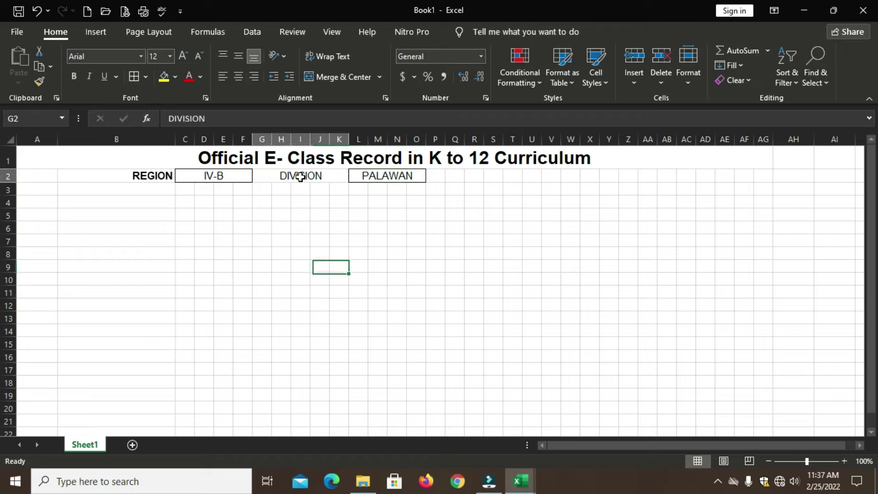
left_click(72, 77)
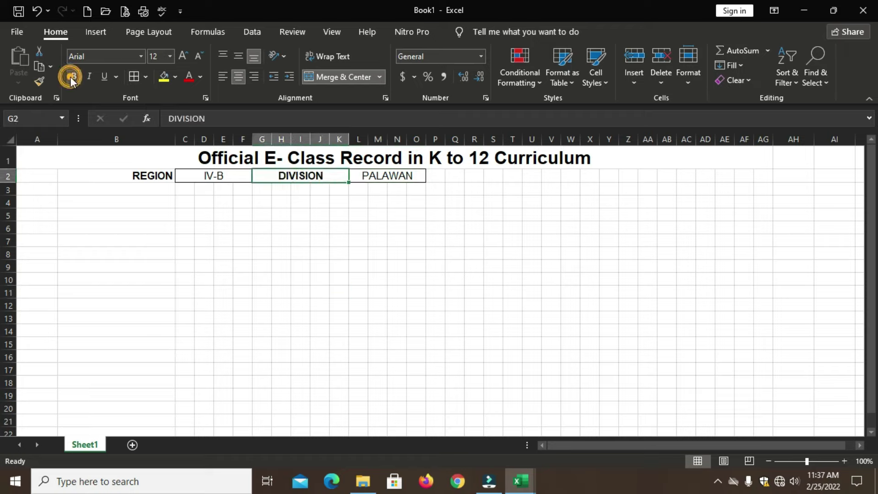
left_click(254, 77)
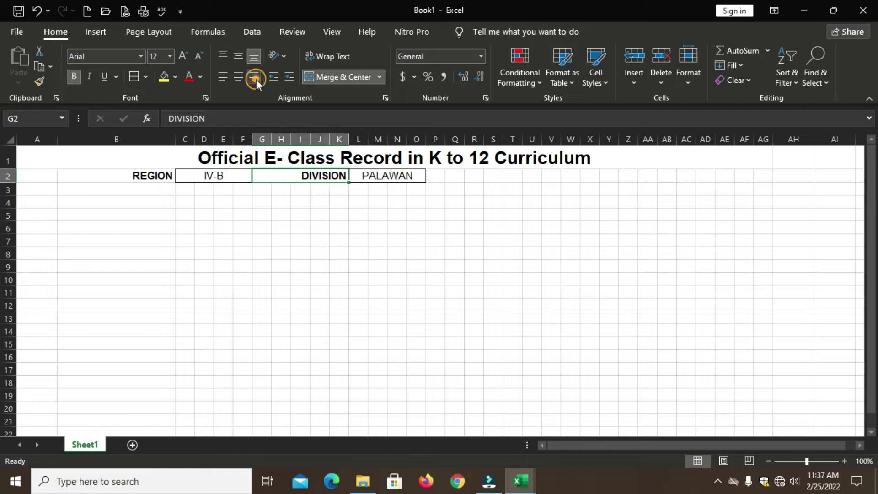
left_click(131, 189)
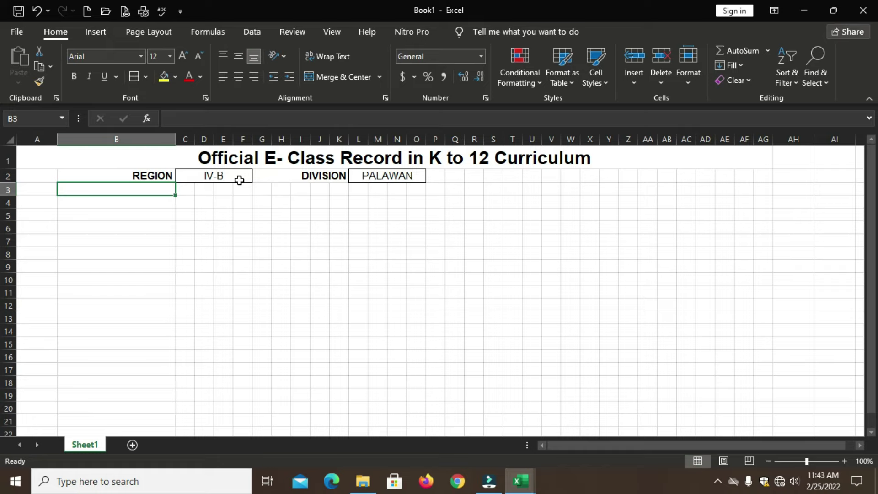
Enter a bold, right-aligned SCHOOL NAME label in cell B3
type("s")
type("SCHOOL NAME")
left_click(137, 265)
left_click(129, 197)
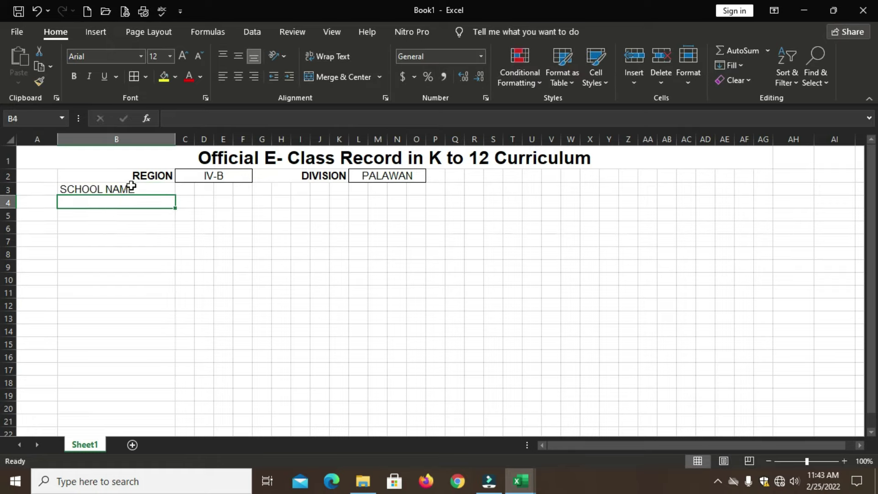
left_click(131, 188)
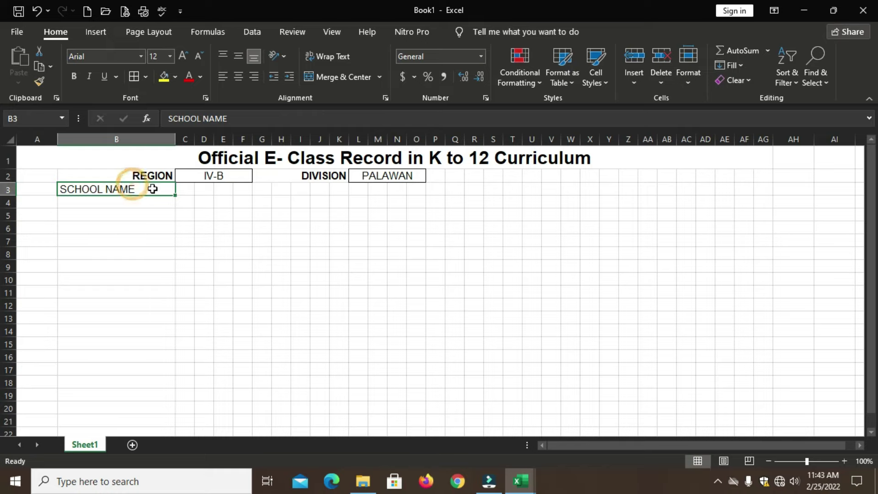
left_click(251, 76)
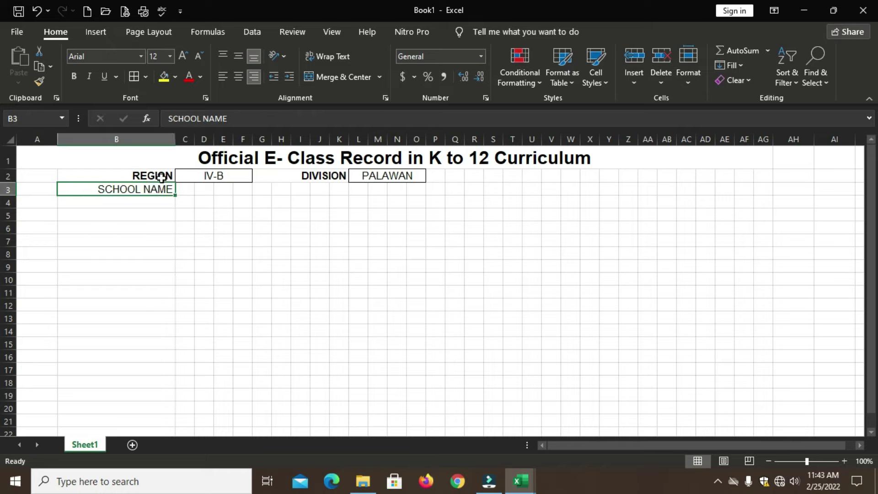
left_click(76, 78)
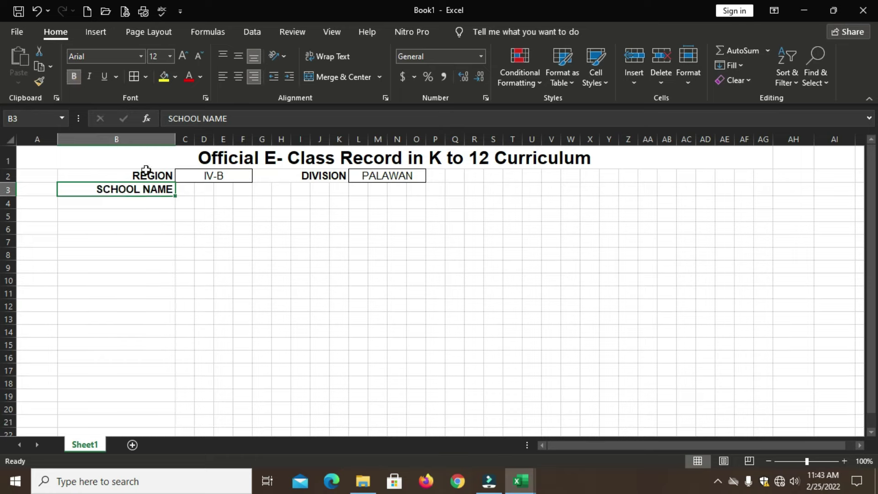
Merge C3:O3, enter SAMPLE ELEMENTARY SCHOOL, and give it all borders
left_click_drag(187, 189, 410, 191)
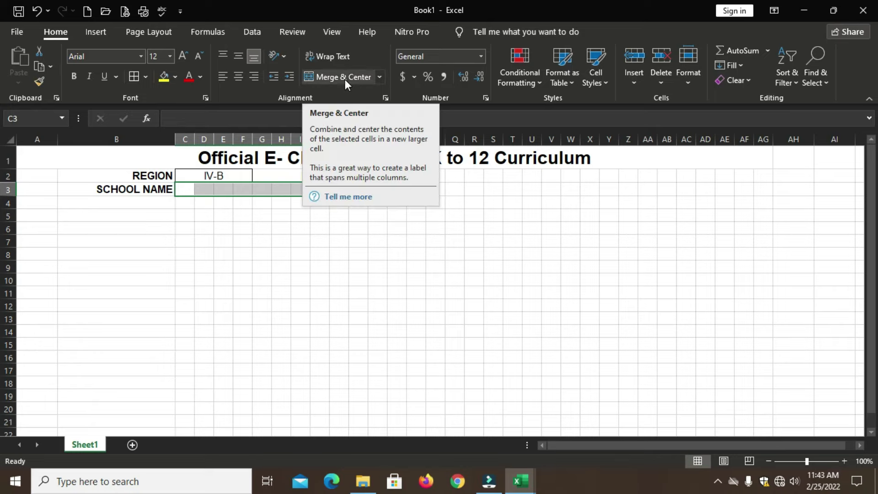
left_click(199, 190)
left_click_drag(185, 188, 415, 188)
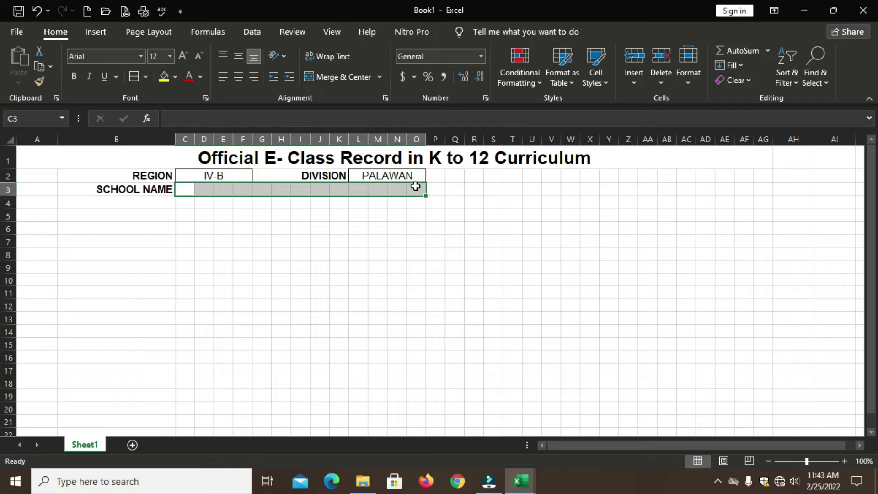
left_click(341, 76)
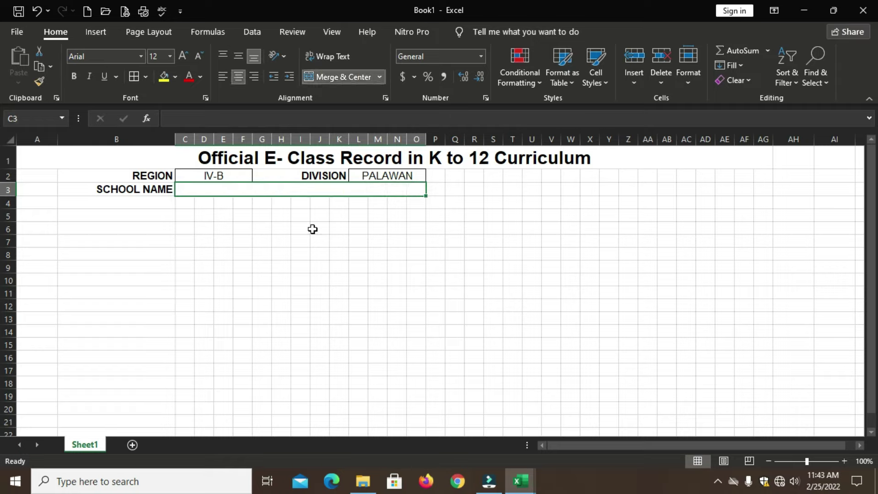
type("SAMPLE ELEMENTARY SCHOOL")
left_click(319, 253)
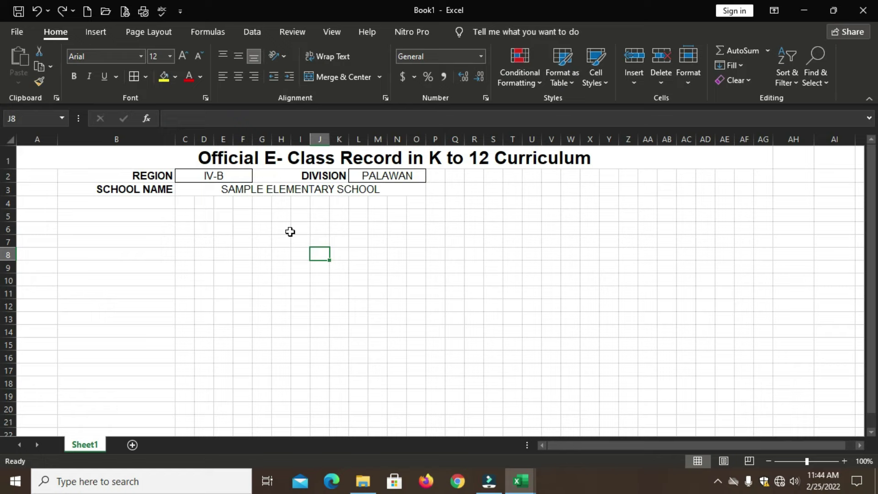
left_click(273, 191)
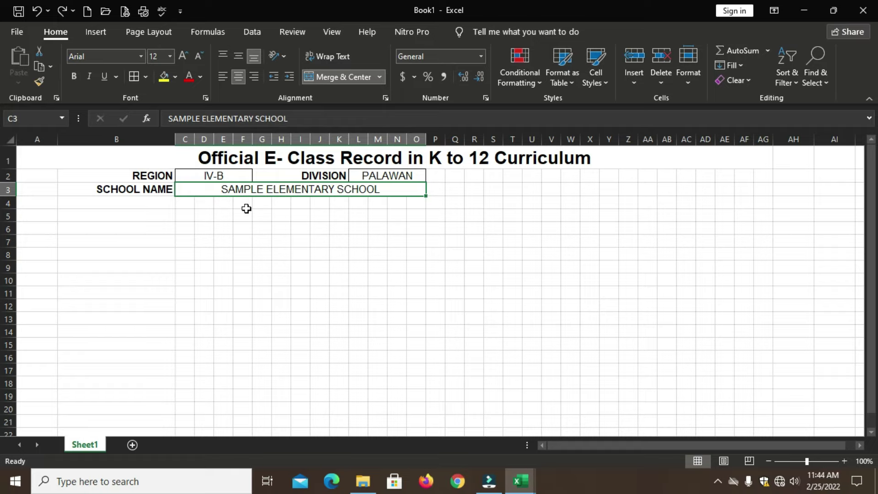
left_click(139, 78)
left_click(319, 267)
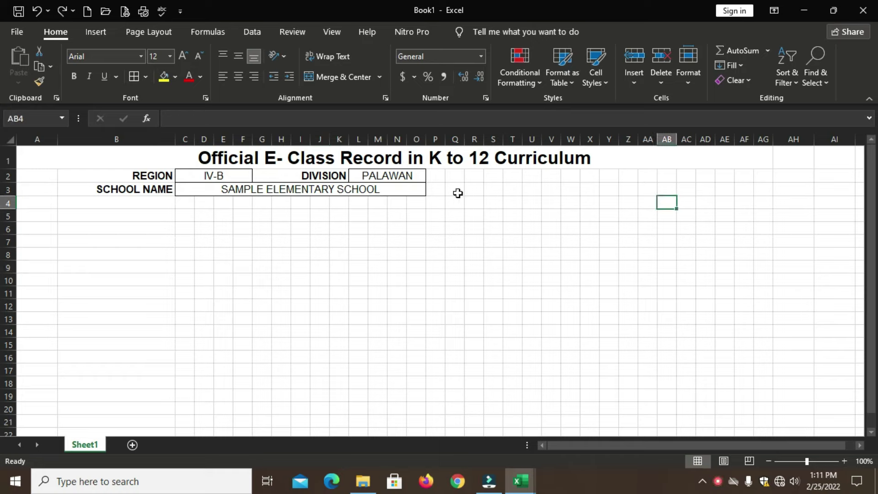
Enter a bold, right-aligned SCHOOL ID label merged across Q3:U3
left_click_drag(454, 191, 531, 191)
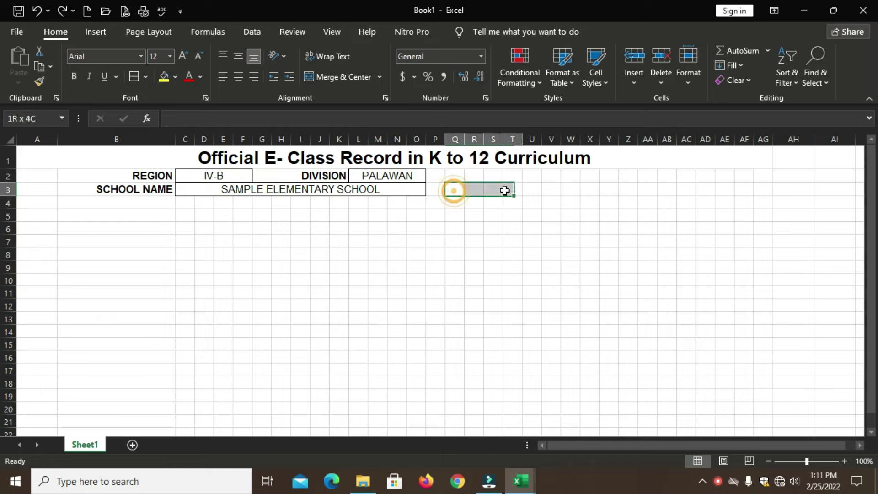
left_click(334, 77)
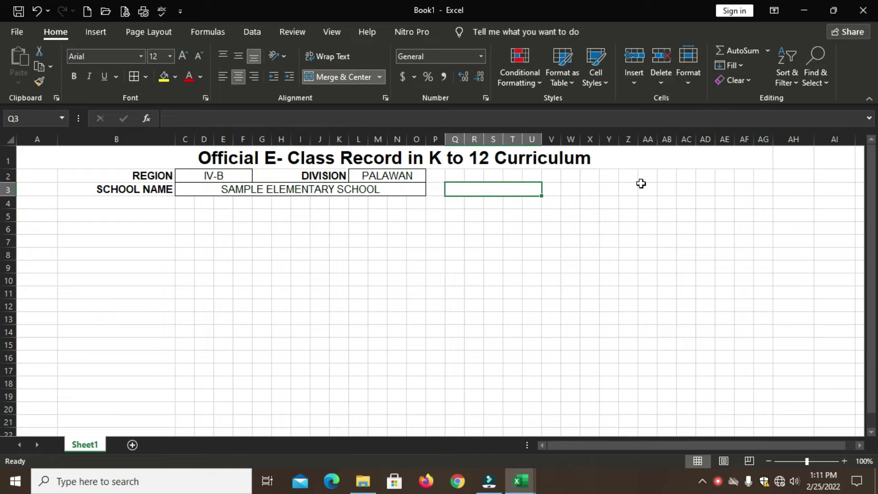
type("SCHOOL")
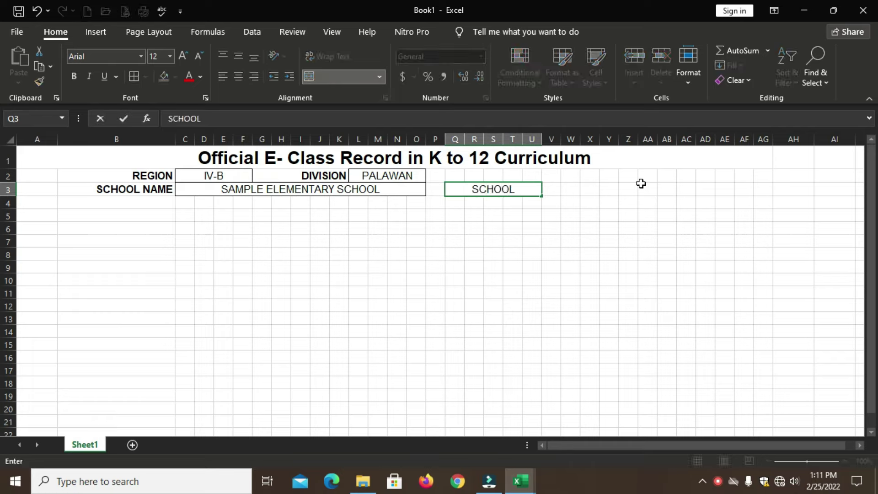
type(" ID")
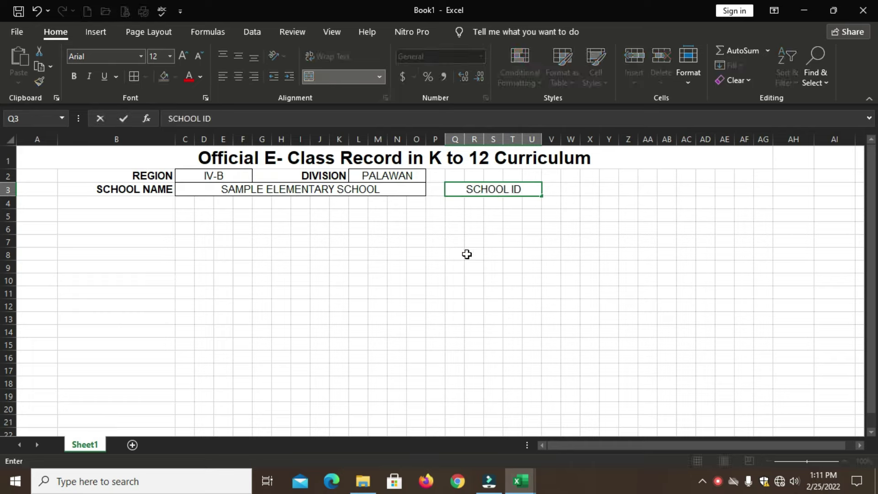
left_click(471, 255)
left_click(498, 191)
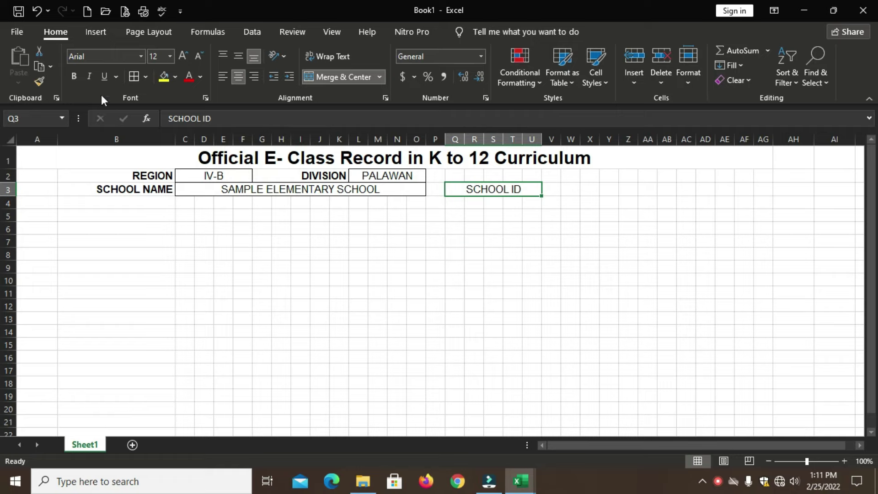
left_click(72, 78)
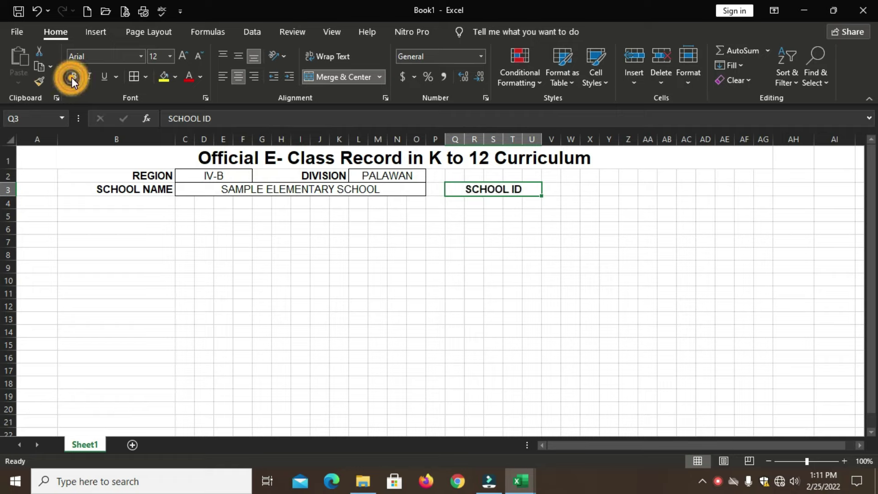
left_click(254, 78)
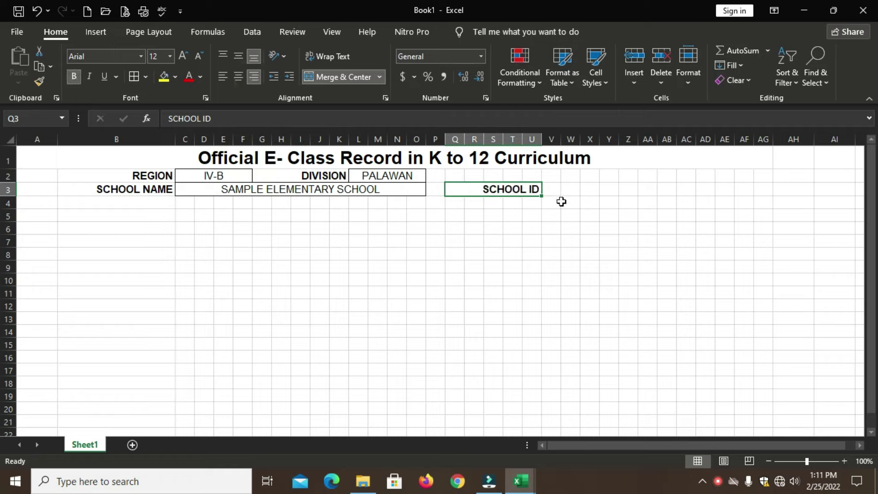
Merge V3:Z3, enter 1108##, and give it all borders
left_click_drag(555, 190, 627, 192)
left_click(346, 76)
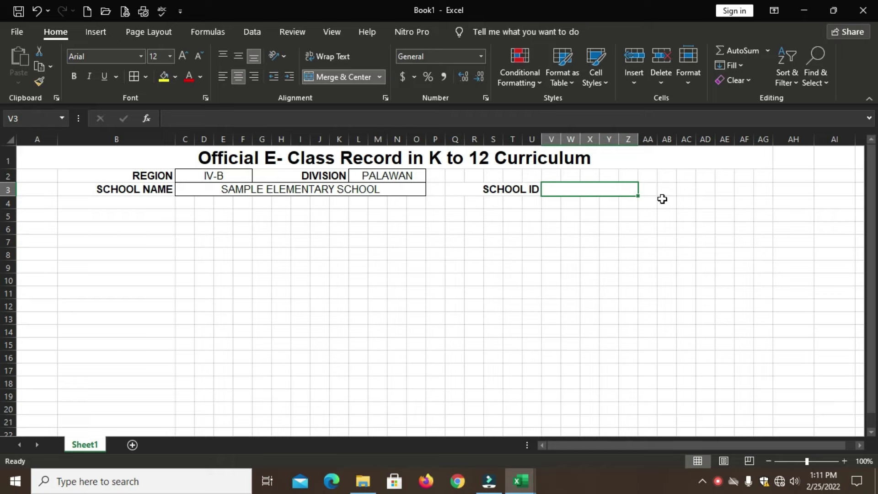
type("110")
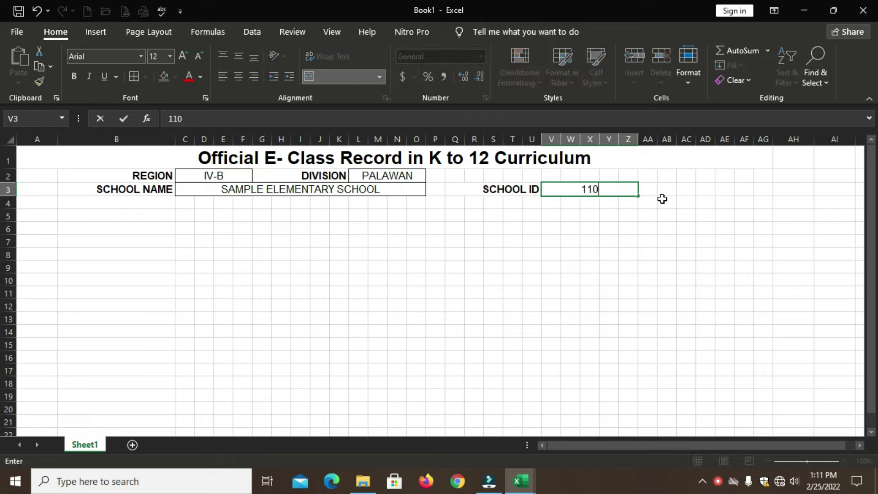
type("8##")
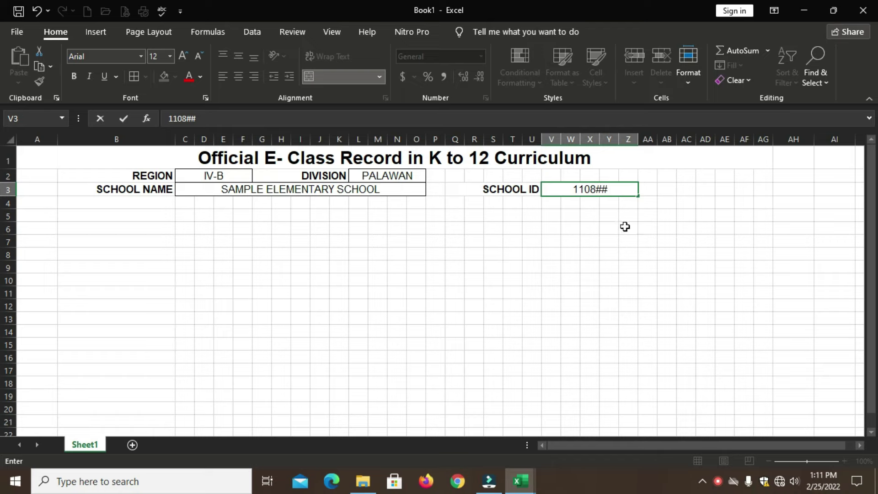
left_click(625, 226)
left_click(609, 176)
left_click(607, 190)
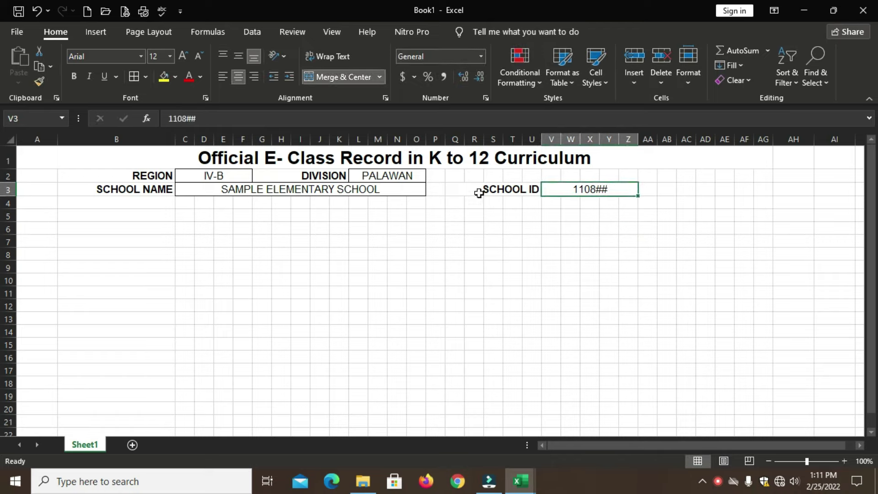
left_click(135, 78)
left_click(538, 203)
left_click(569, 190)
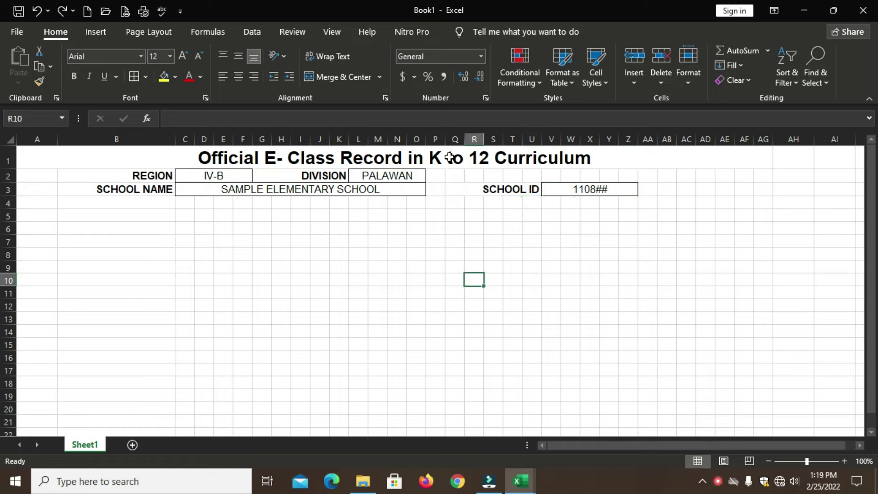
Widen columns M–O and Z–AE together to 7.71
left_click_drag(377, 138, 413, 139)
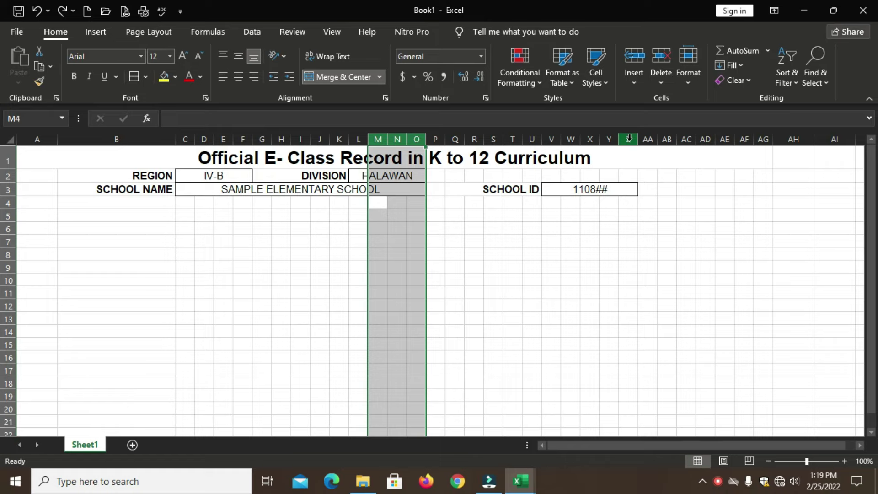
left_click_drag(629, 139, 721, 136)
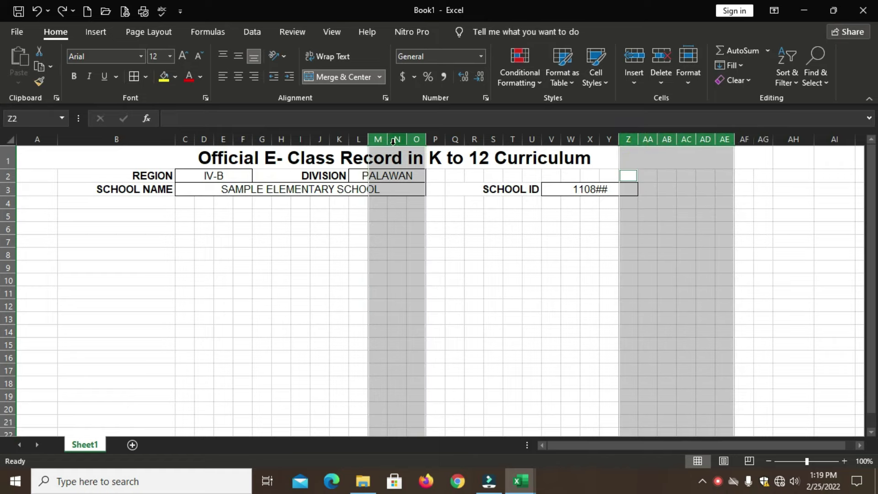
left_click_drag(385, 142, 406, 146)
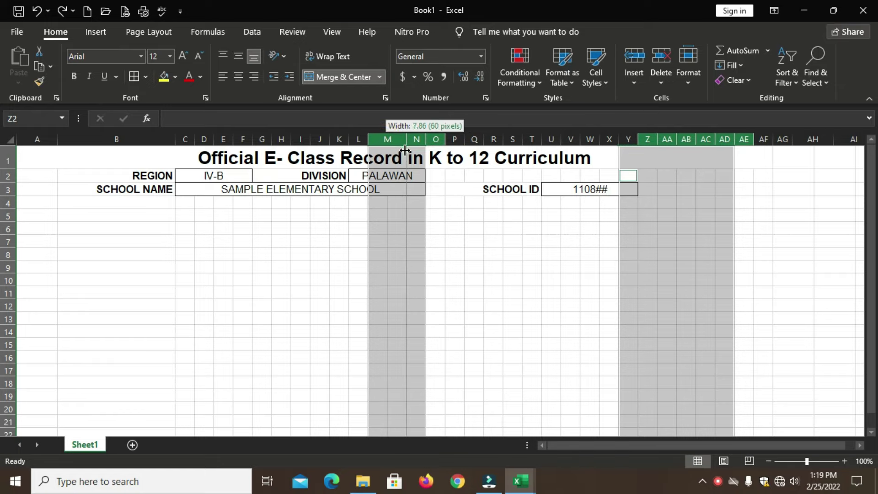
left_click_drag(406, 147, 404, 150)
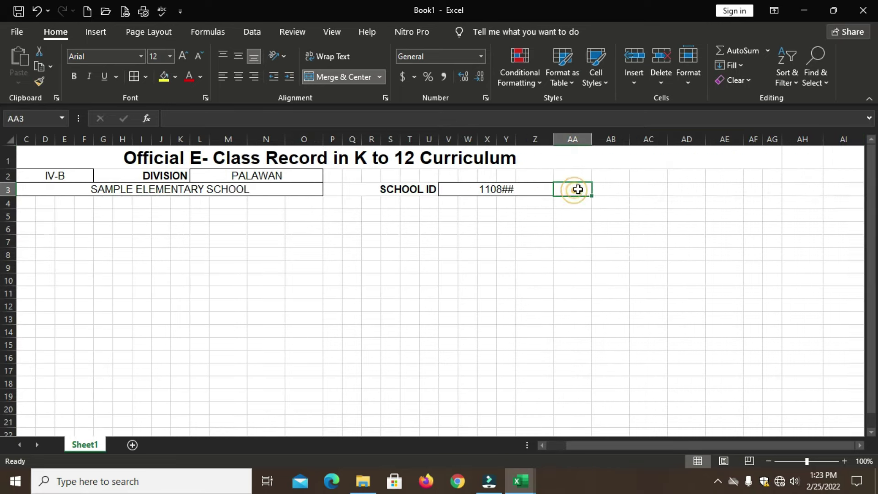
left_click_drag(577, 189, 644, 194)
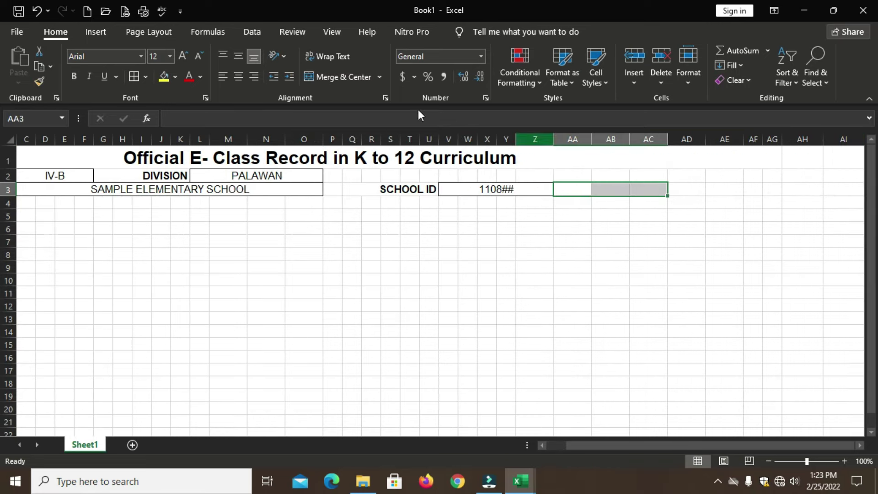
Merge AA3:AC3 and enter the SCHOOL YEAR label
left_click(328, 76)
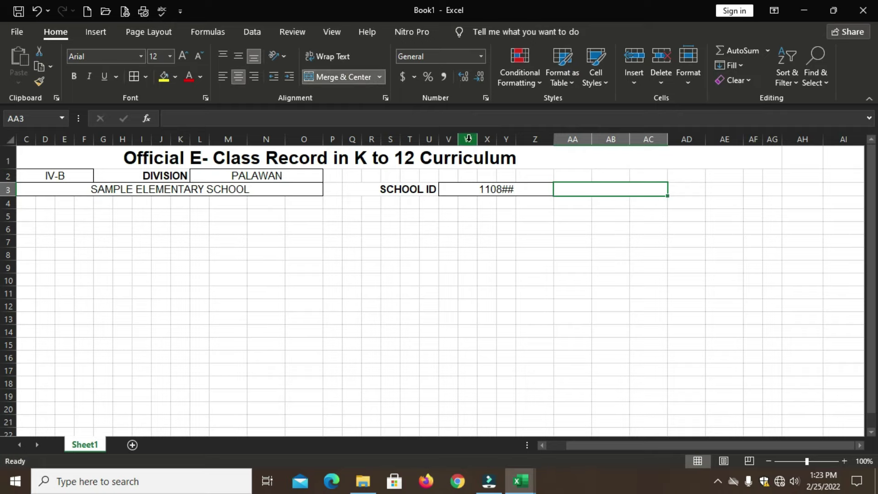
type("SCHOOL YEAR")
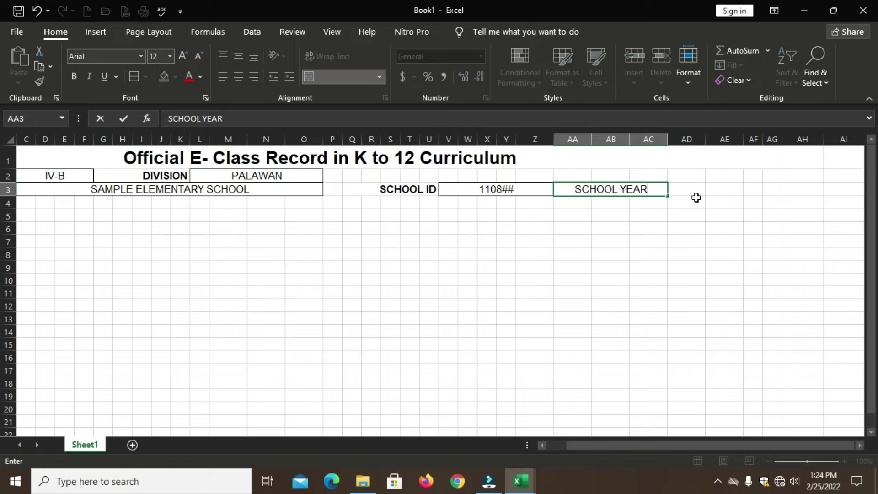
left_click_drag(691, 190, 744, 186)
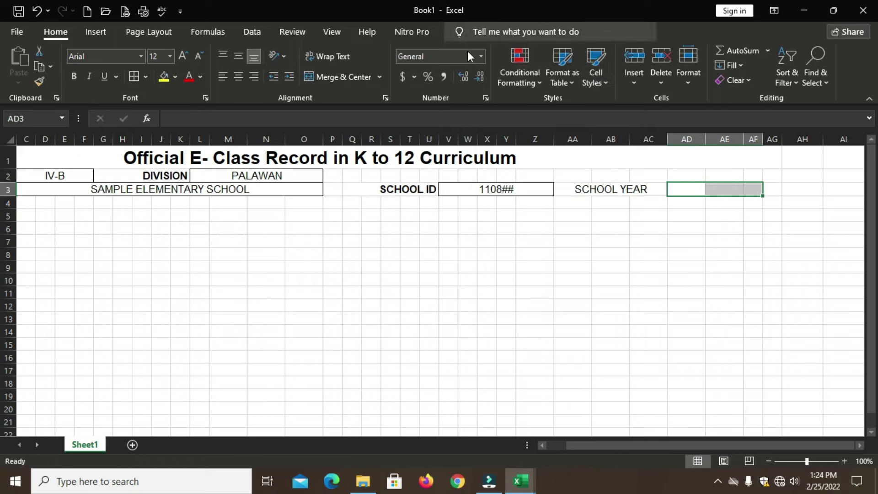
Merge AD3:AF3, enter 2021-2022, and give it all borders
left_click(358, 77)
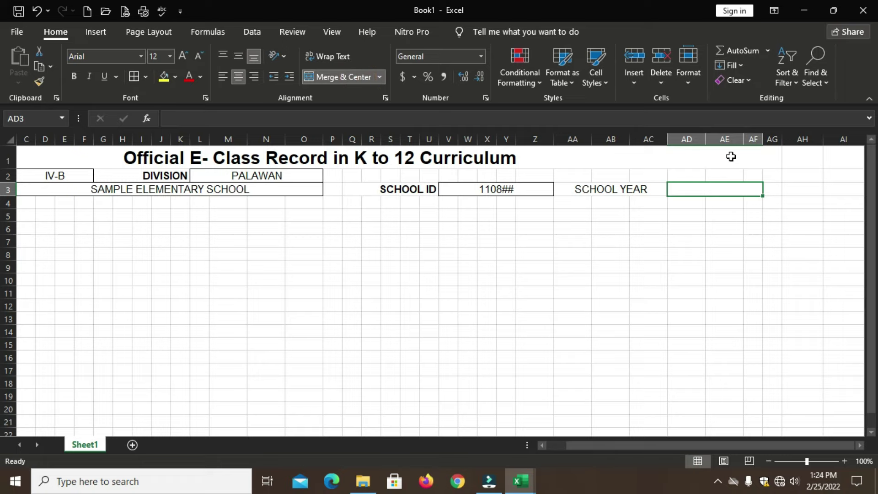
type("2021-2022")
left_click(695, 245)
left_click(688, 195)
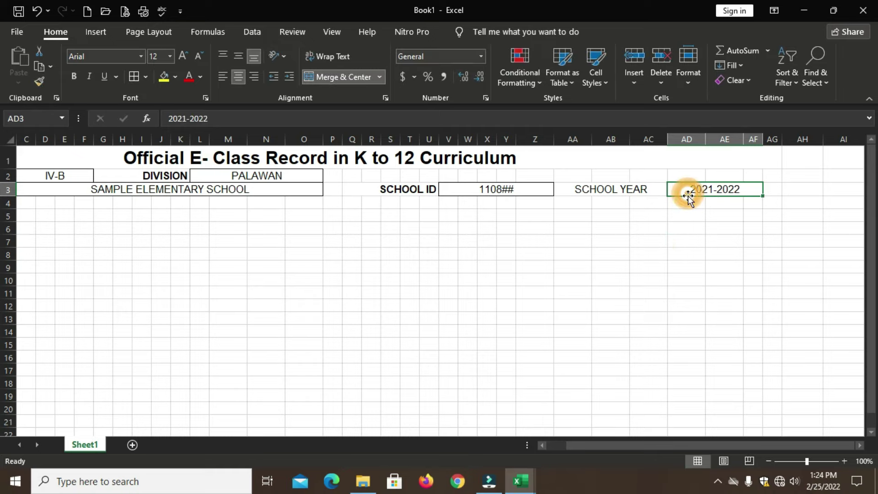
left_click(133, 77)
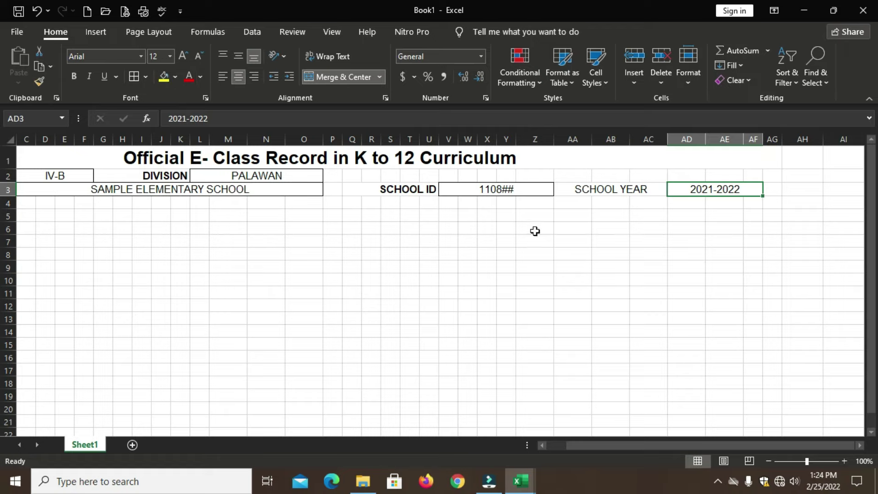
left_click(643, 239)
left_click(700, 189)
Make the SCHOOL YEAR label bold and right-aligned, and widen column AF to 7.43
left_click(608, 193)
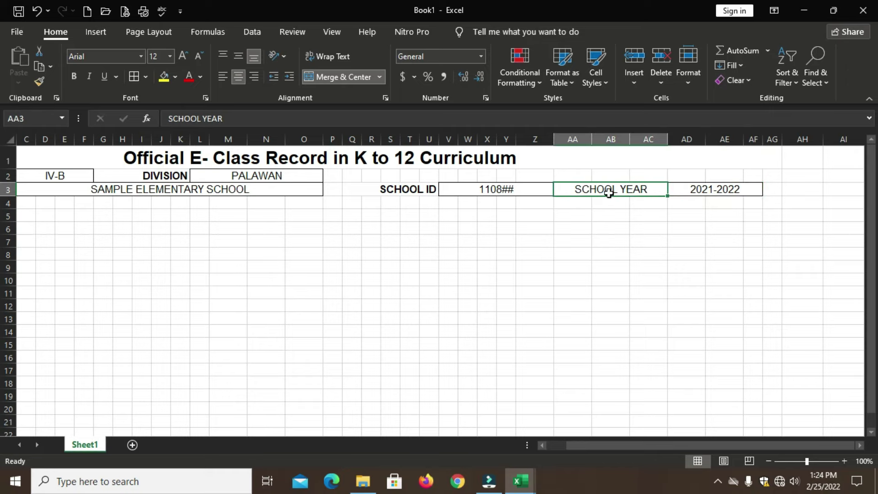
left_click(74, 77)
left_click(559, 349)
left_click(607, 190)
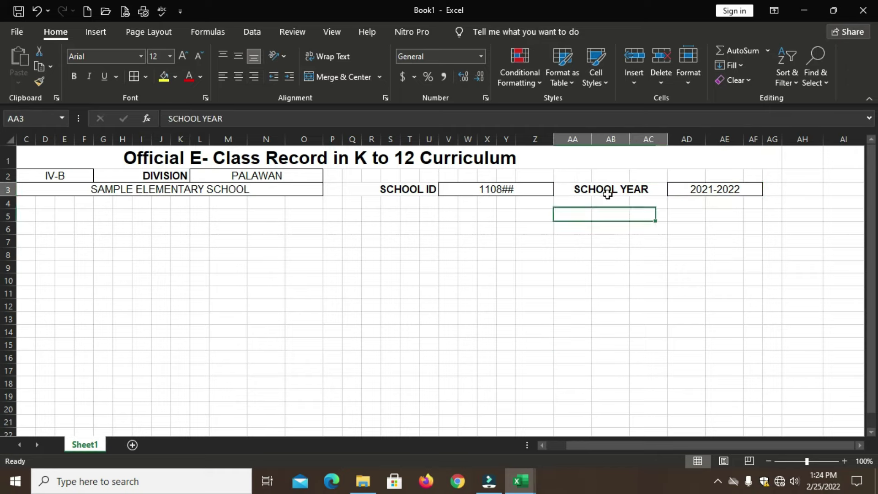
left_click(256, 76)
left_click(686, 383)
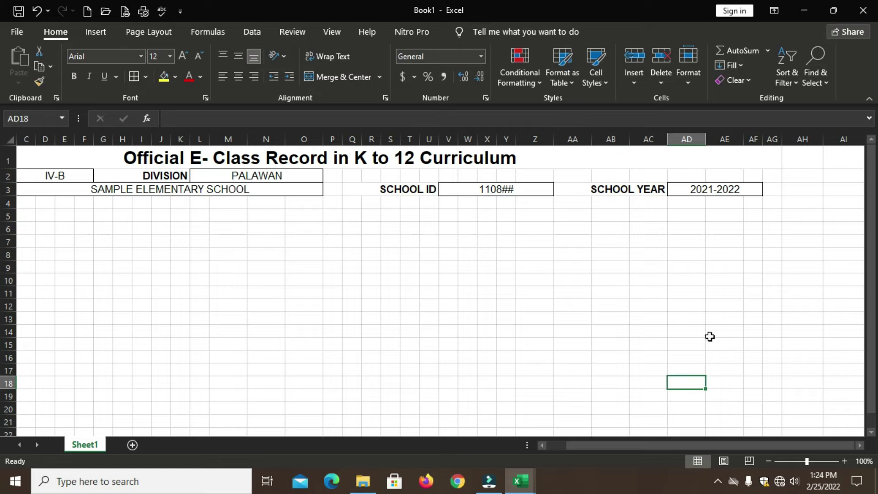
left_click_drag(578, 443, 619, 446)
left_click(753, 139)
left_click_drag(763, 139, 837, 139)
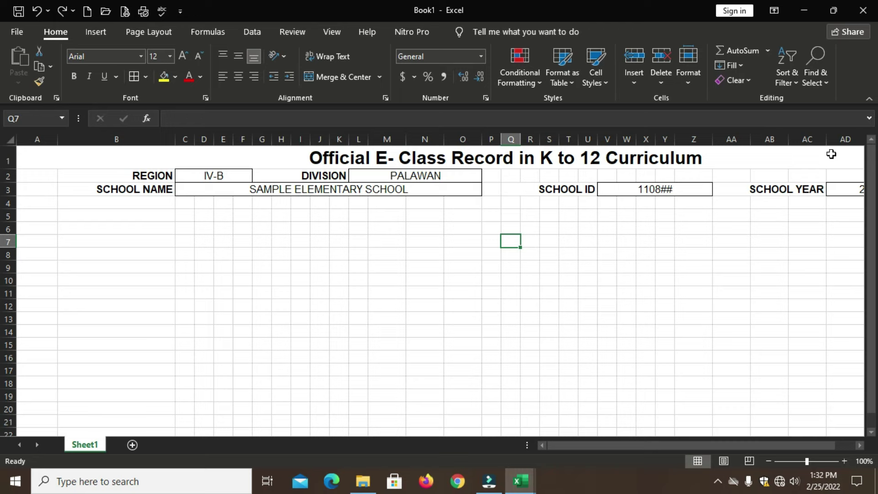
Start inserting a picture from this device and browse the DATA (D:) drive
left_click(99, 35)
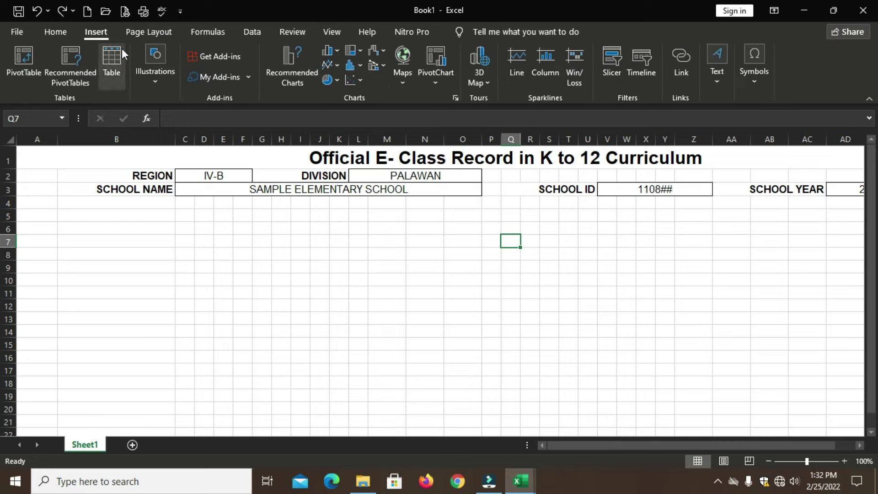
left_click(154, 83)
left_click(151, 142)
left_click(167, 179)
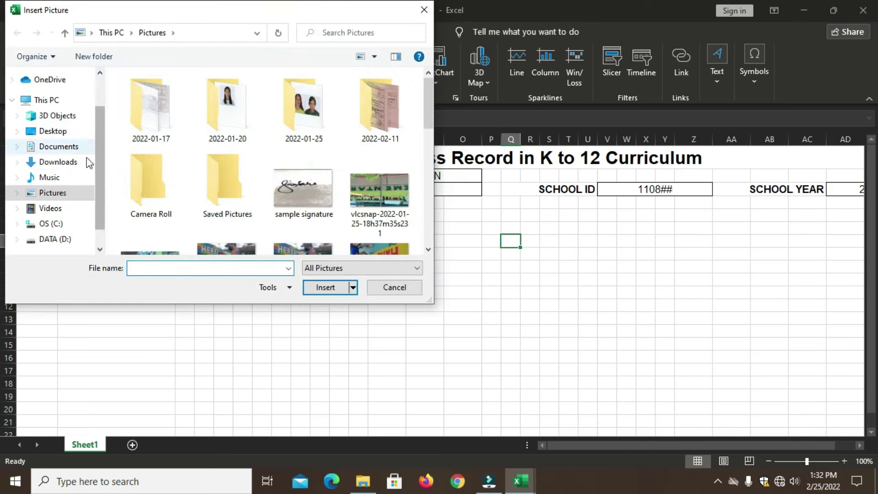
scroll(101, 165, "down", 1)
left_click(55, 218)
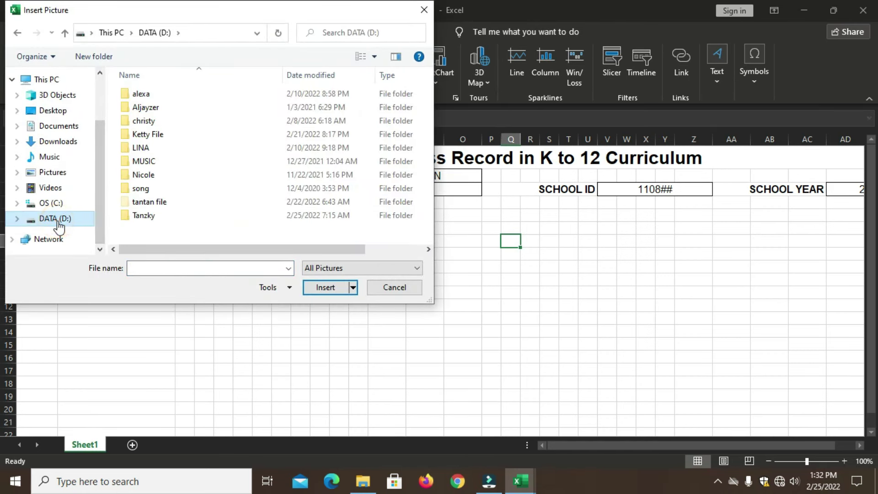
left_click(143, 215)
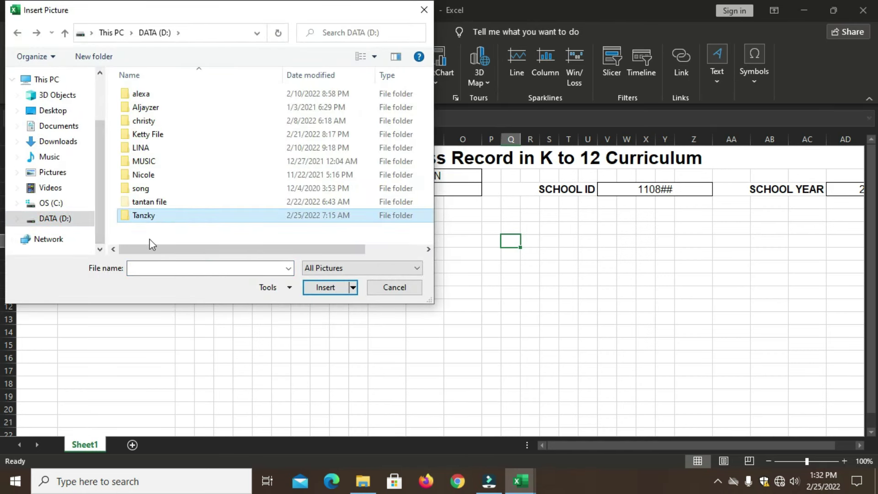
Insert the seal and DepEd logo images from tantan file\download\New folder (3)
double_click(154, 204)
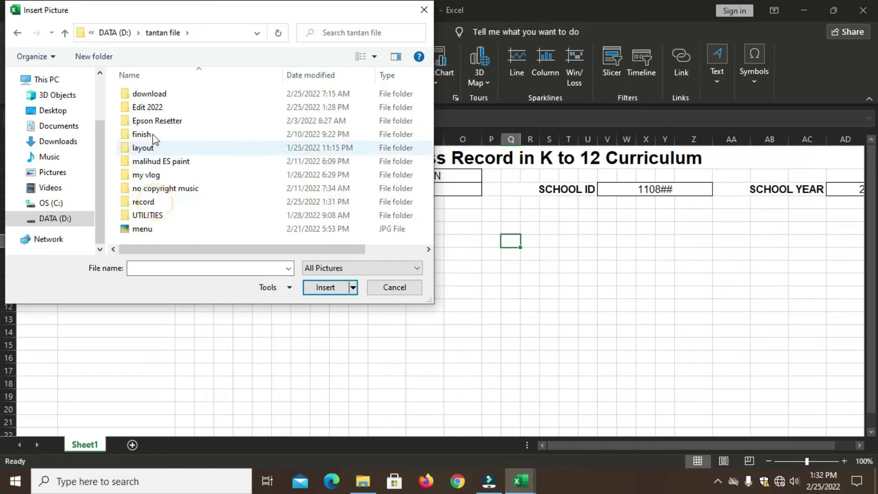
double_click(163, 93)
double_click(320, 133)
left_click(215, 123)
left_click(161, 130, "ctrl")
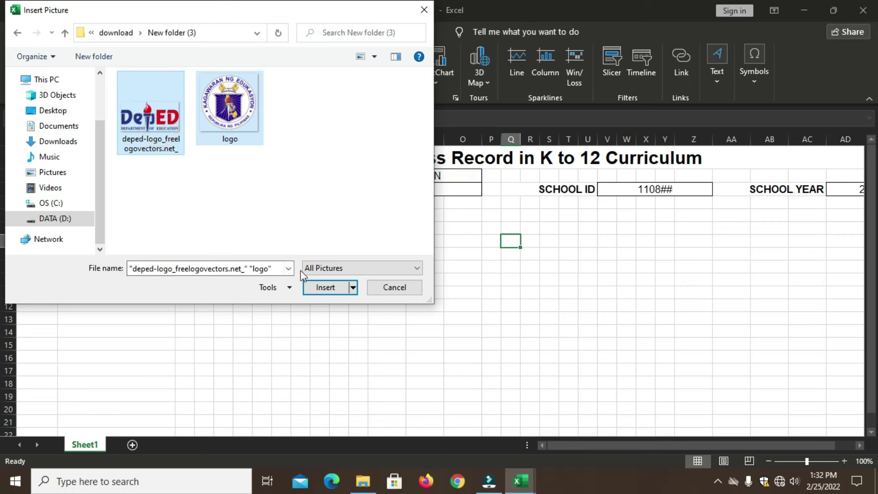
left_click(325, 288)
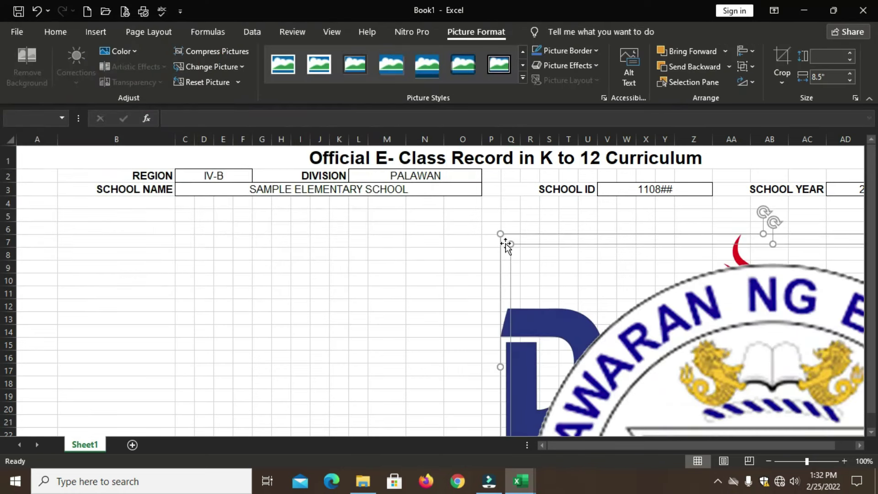
Move the logos aside, make row 1 taller and centre the title vertically
mouse_move(505, 245)
left_mouse_down()
mouse_move(628, 305)
mouse_move(466, 268)
left_mouse_up()
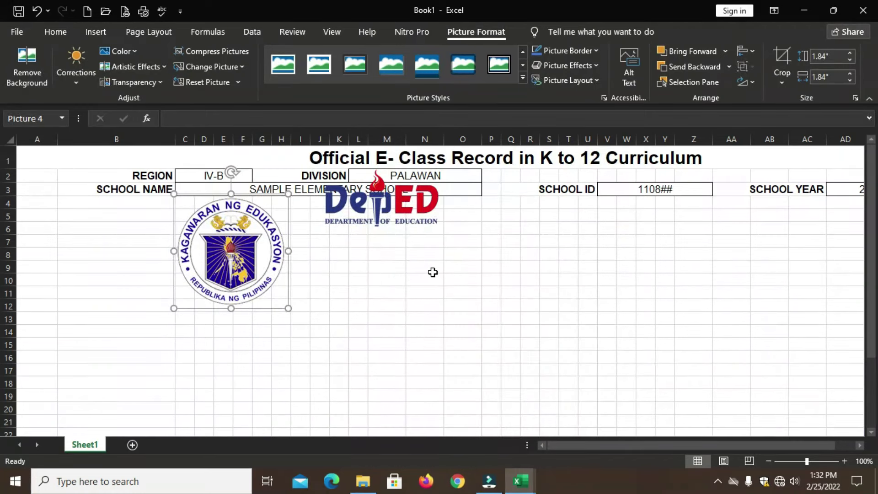
mouse_move(374, 212)
left_mouse_down()
mouse_move(818, 191)
mouse_move(810, 192)
left_mouse_up()
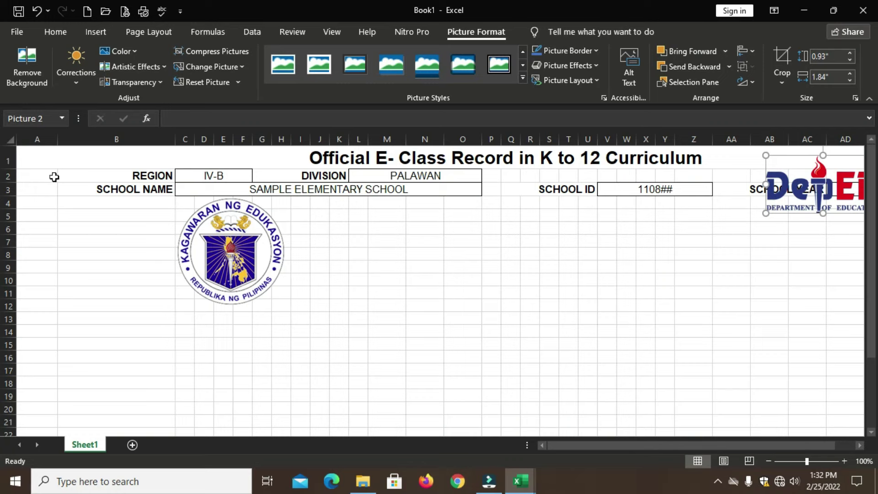
left_click_drag(8, 169, 8, 184)
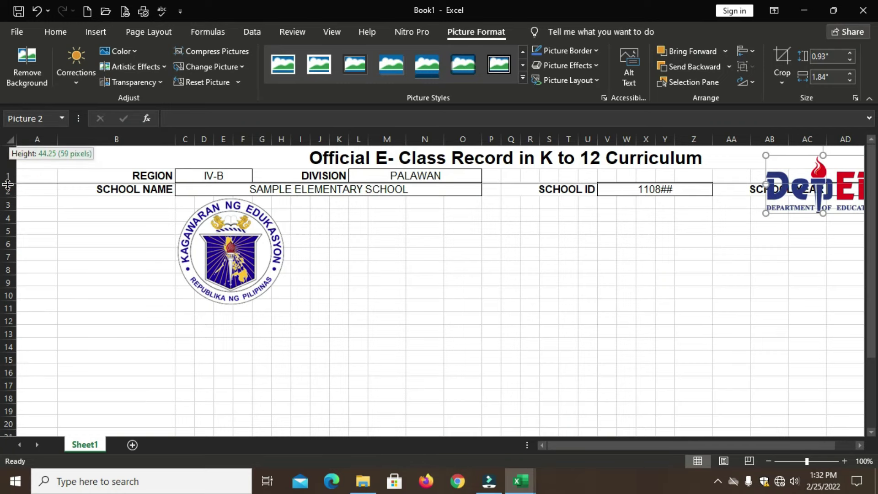
left_click_drag(7, 183, 10, 184)
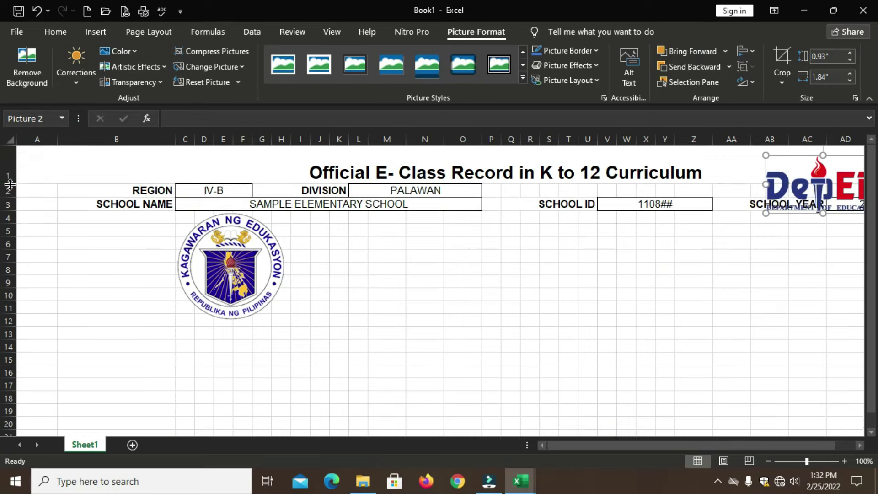
left_click(433, 169)
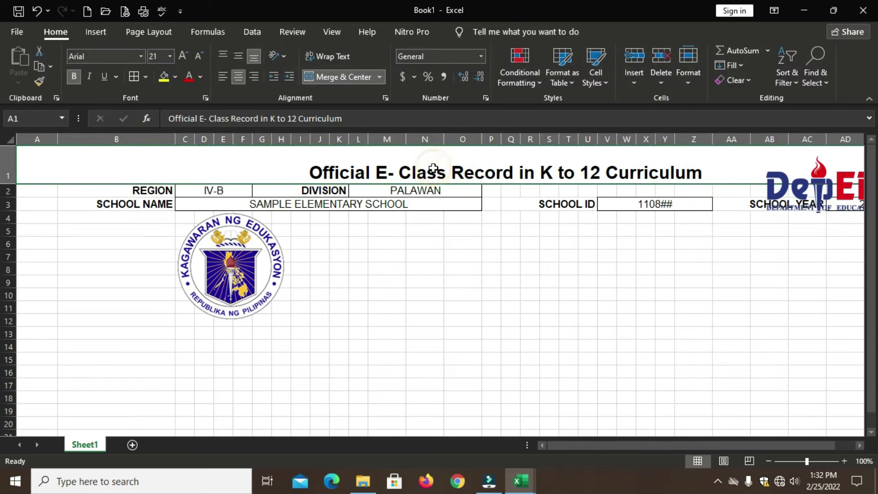
left_click(239, 56)
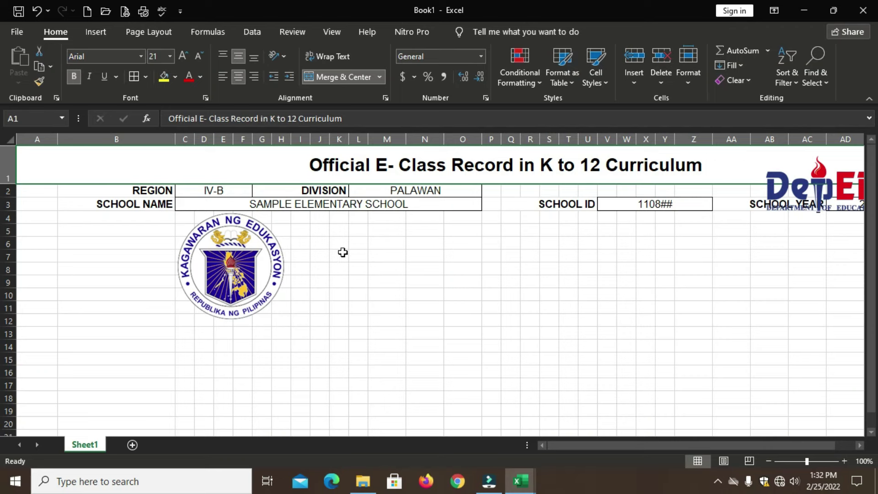
Position the DepEd logo in the header's top-right corner
left_click_drag(814, 183, 791, 174)
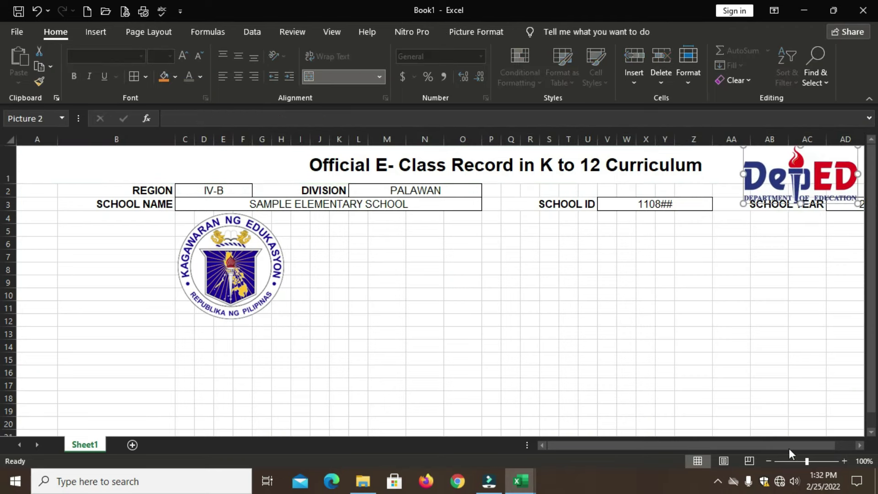
left_click_drag(806, 461, 802, 461)
mouse_move(741, 187)
left_mouse_down()
mouse_move(722, 169)
mouse_move(777, 169)
left_mouse_up()
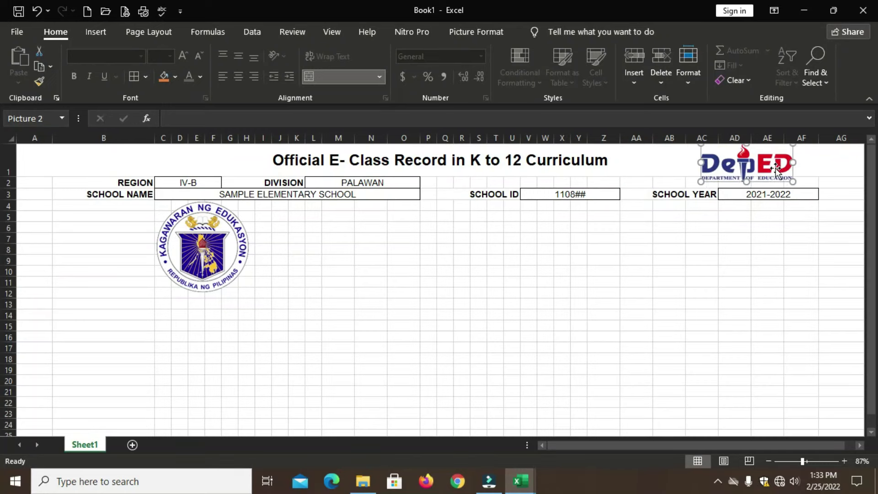
Shrink the seal image and place it in the sheet's top-left corner
left_click(235, 286)
mouse_move(252, 297)
left_mouse_down()
mouse_move(98, 161)
mouse_move(63, 159)
left_mouse_up()
left_click(532, 338)
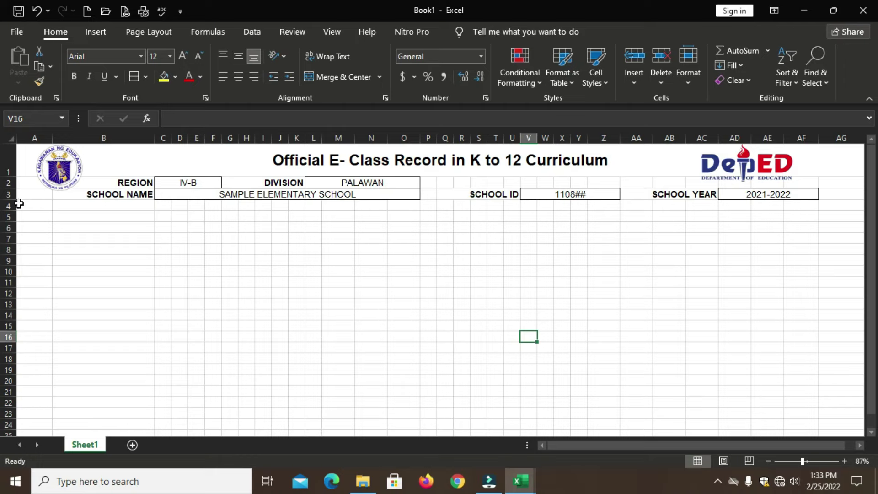
left_click(23, 219)
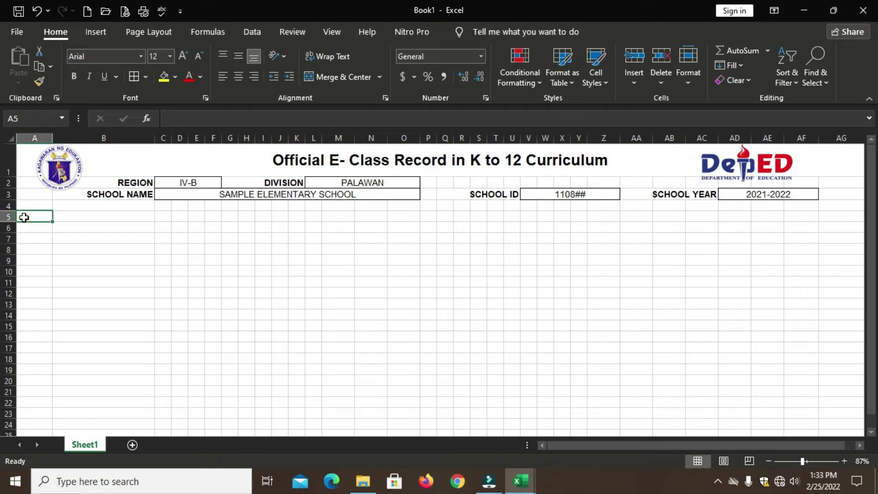
Apply All Borders to every cell in A5:AG30
left_click_drag(24, 217, 826, 346)
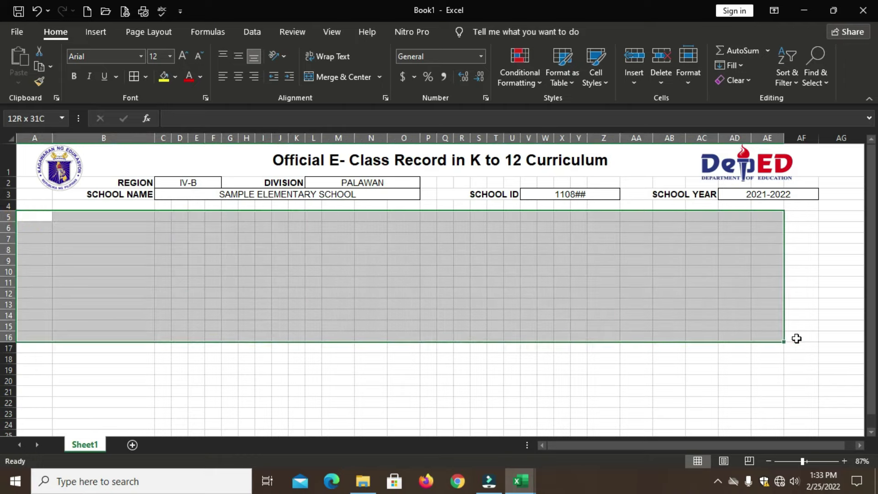
mouse_move(826, 346)
left_mouse_down()
mouse_move(830, 441)
mouse_move(845, 398)
left_mouse_up()
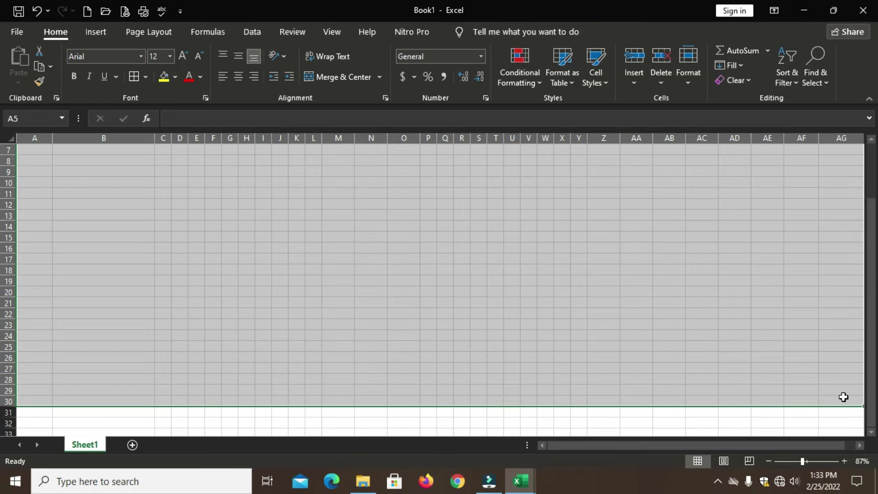
scroll(480, 288, "up", 2)
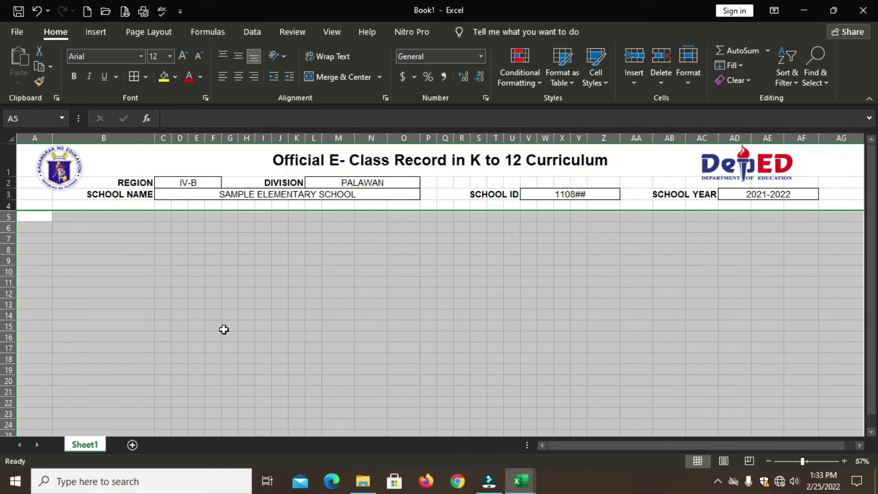
left_click(136, 79)
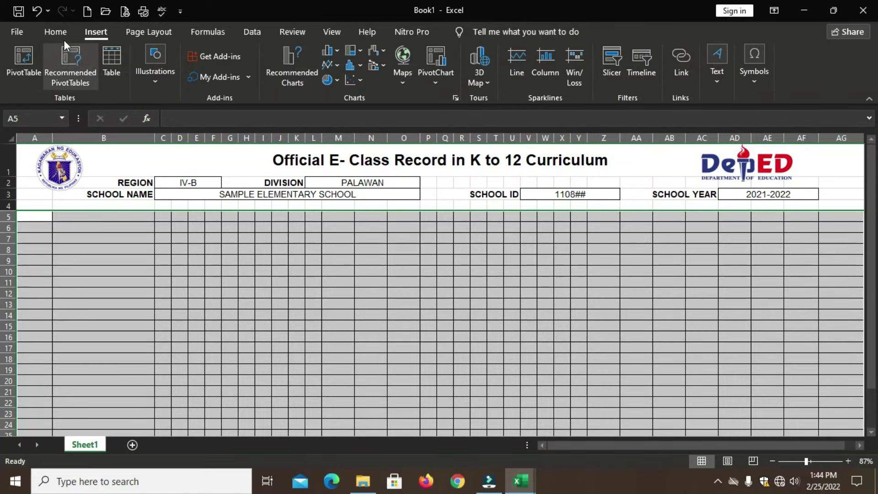
Add a thick outside border around the whole A5:AG30 block
left_click(55, 31)
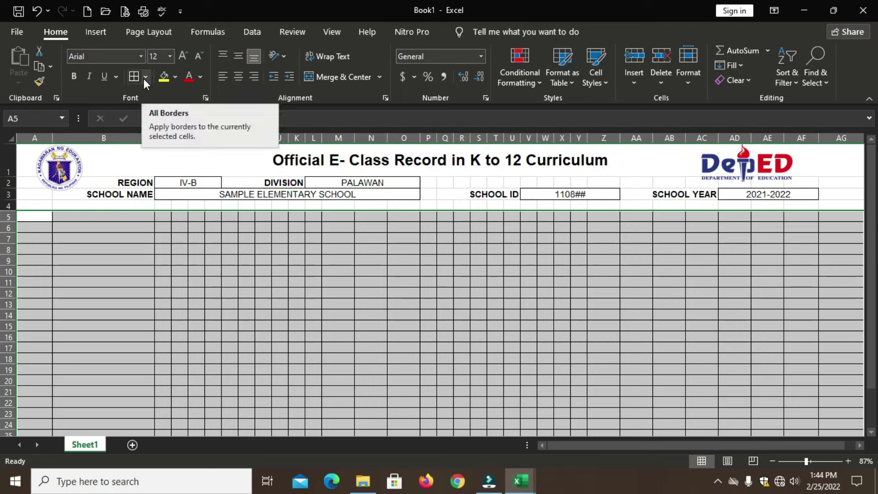
left_click(145, 78)
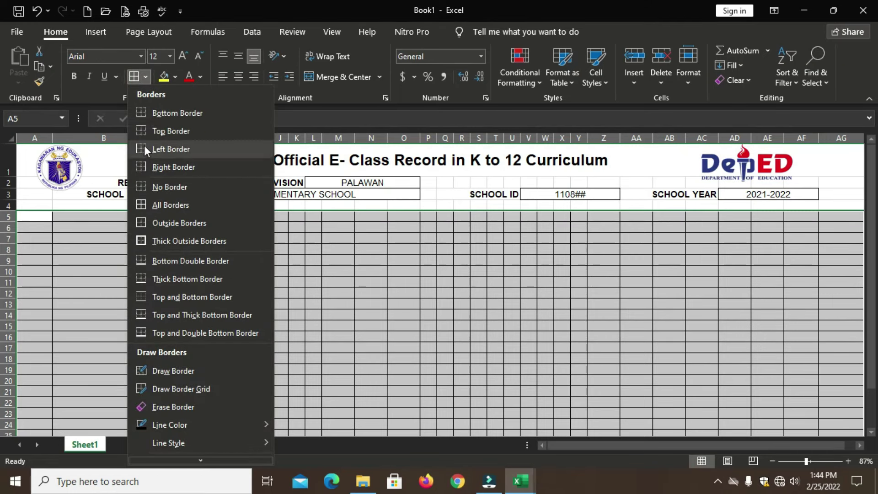
left_click(152, 240)
left_click(157, 229)
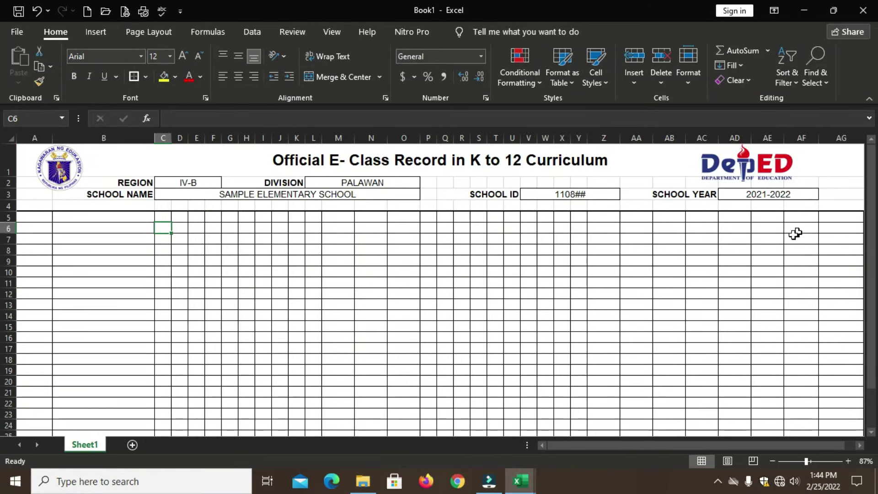
scroll(793, 231, "down", 3)
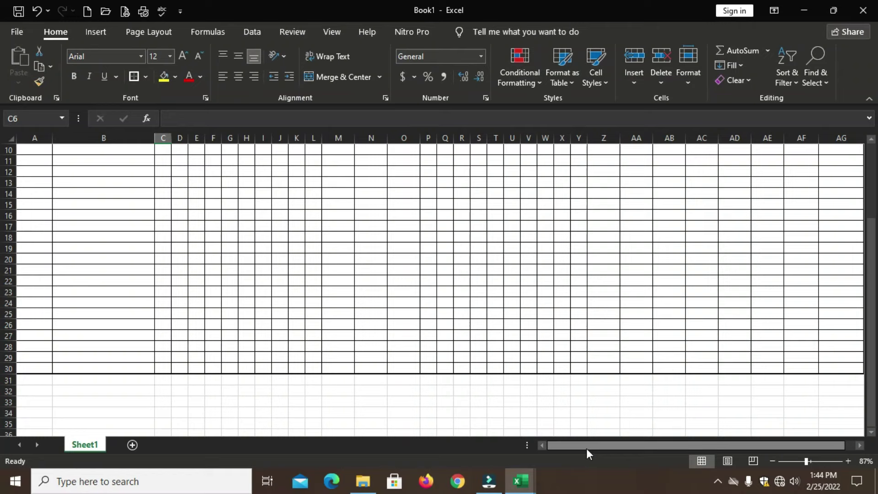
left_click_drag(586, 449, 591, 447)
scroll(845, 228, "up", 3)
scroll(43, 307, "left", 1)
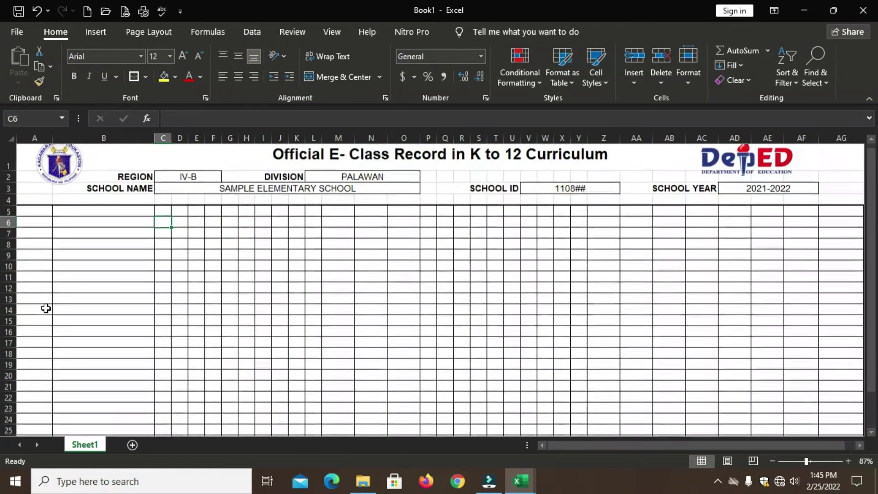
Merge A5:B5 and enter the FIRST QUARTER label
left_click_drag(33, 217, 135, 218)
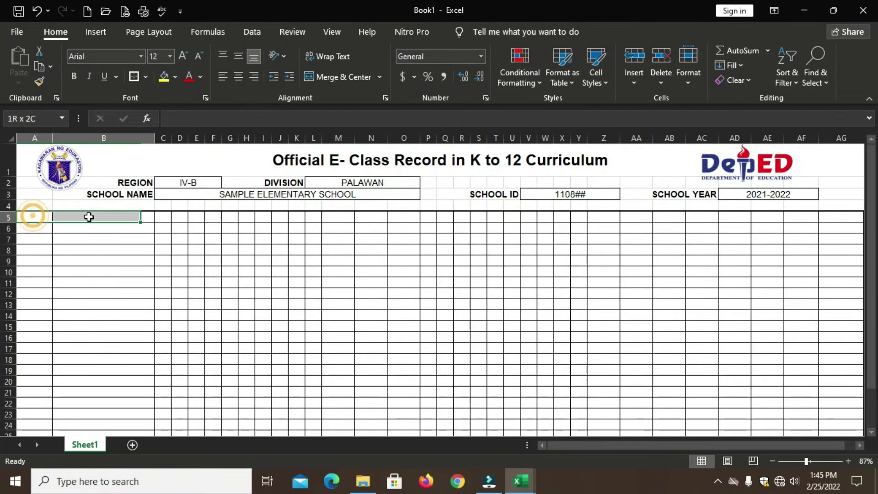
left_click(345, 78)
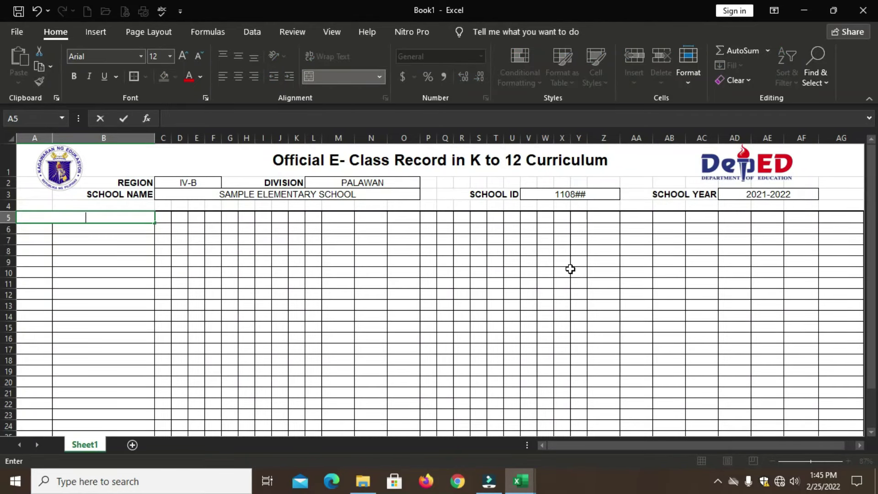
type("FIRST QUARTER")
left_click(163, 250)
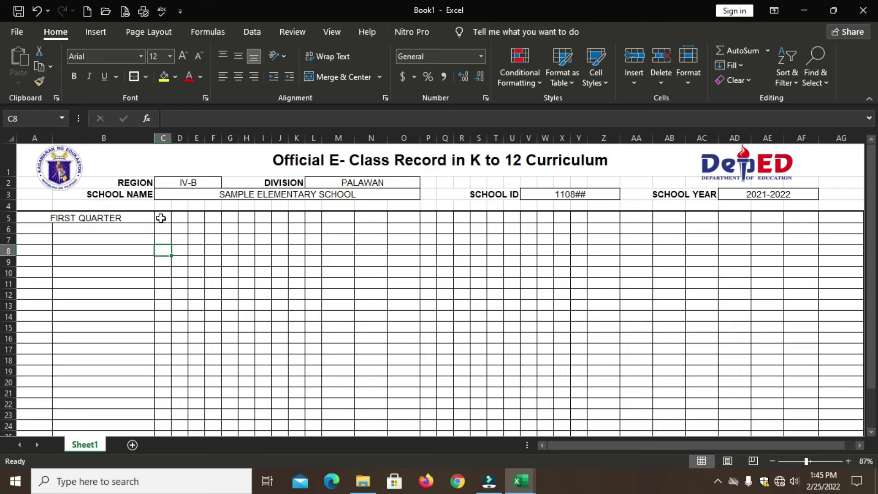
Enter GRADE & SECTION in merged C5:H5 and SUNFLOWER in merged I5:M5, bolding the labels
left_click_drag(161, 219, 249, 217)
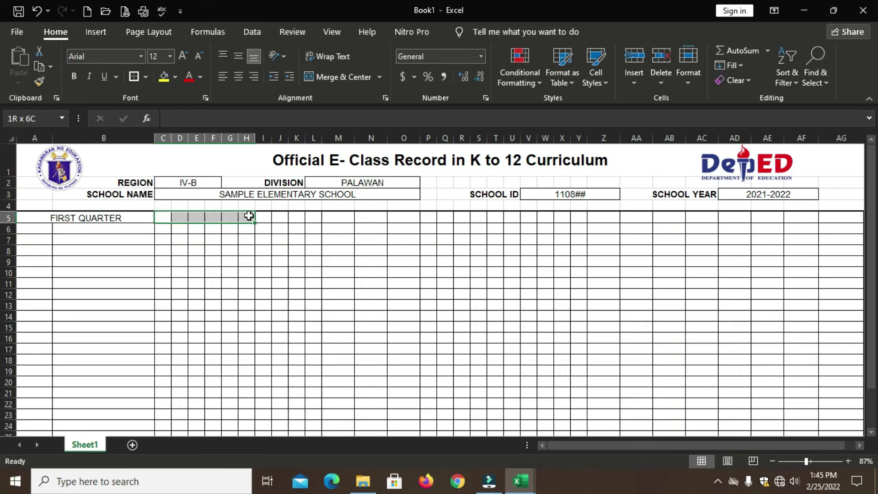
left_click(336, 77)
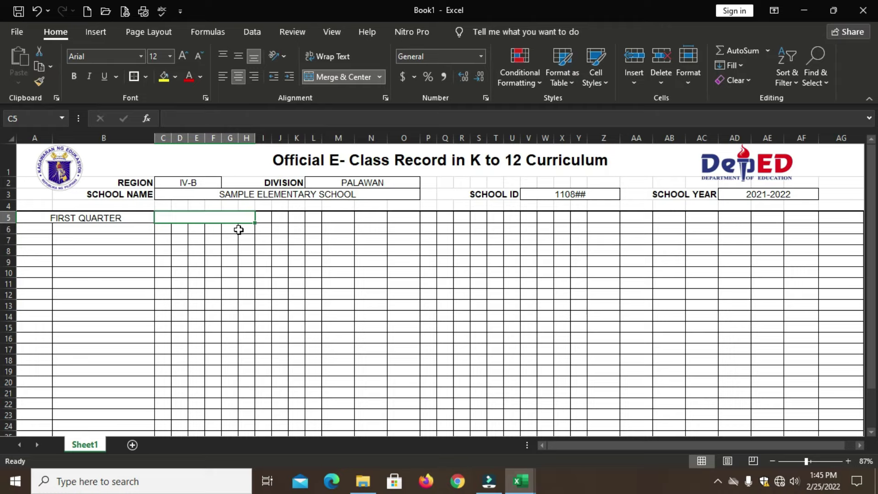
type("GRADE & SECTION")
left_click_drag(265, 217, 328, 221)
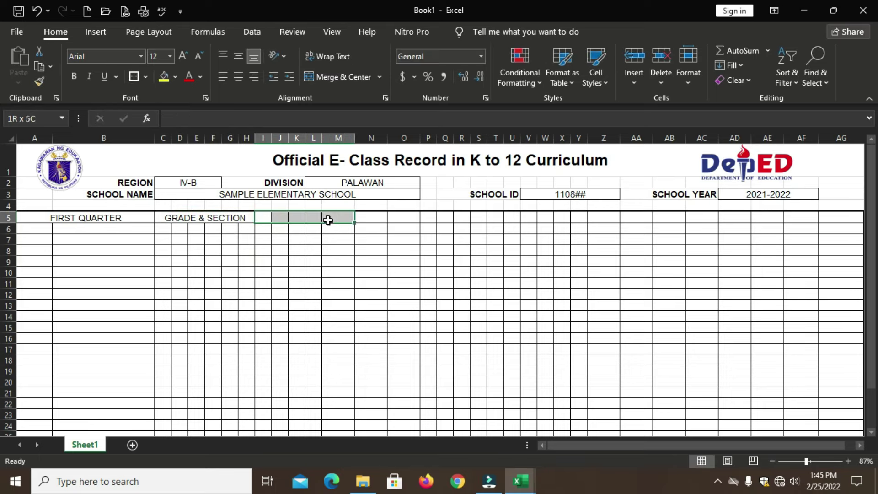
left_click(342, 77)
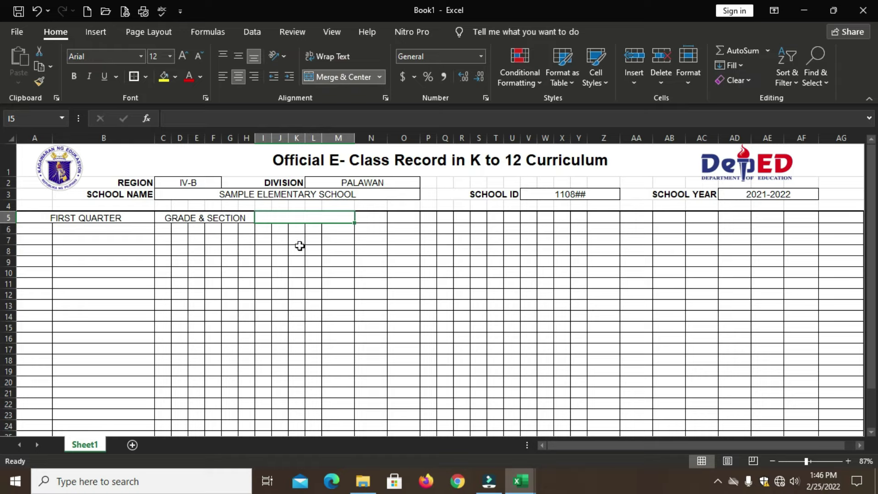
type("SUNFLOWER")
left_click(296, 294)
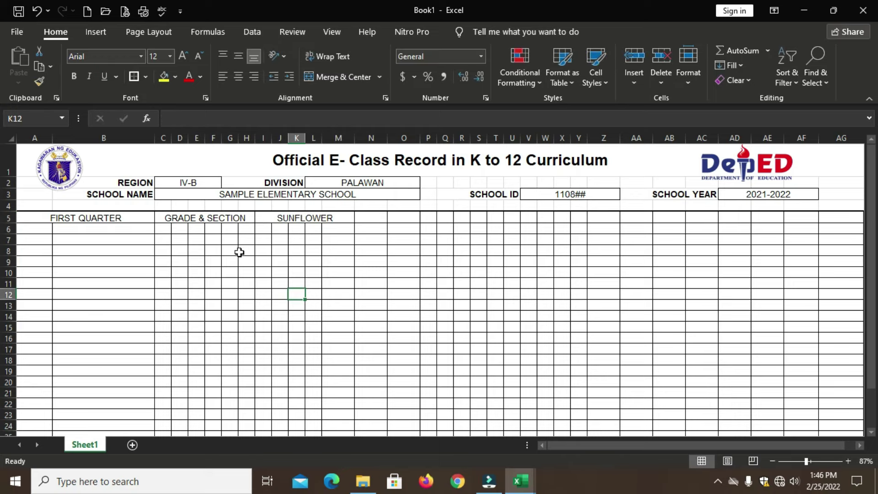
left_click(214, 224)
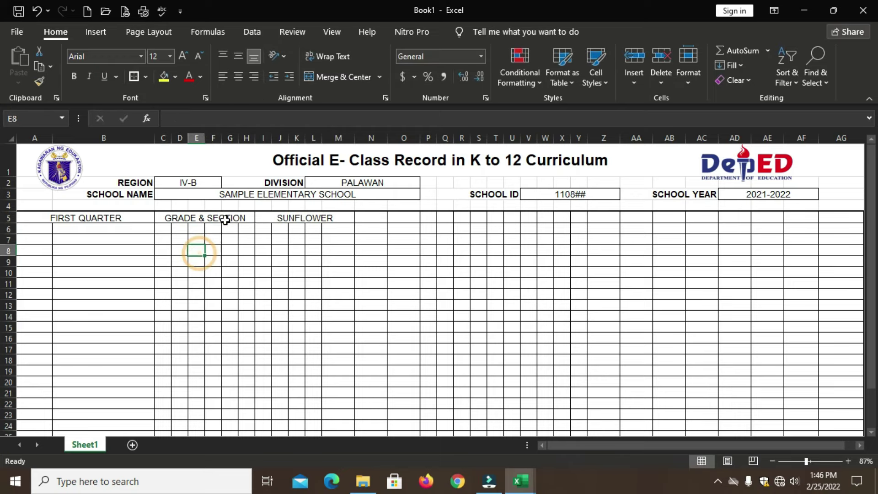
left_click_drag(225, 224, 99, 213)
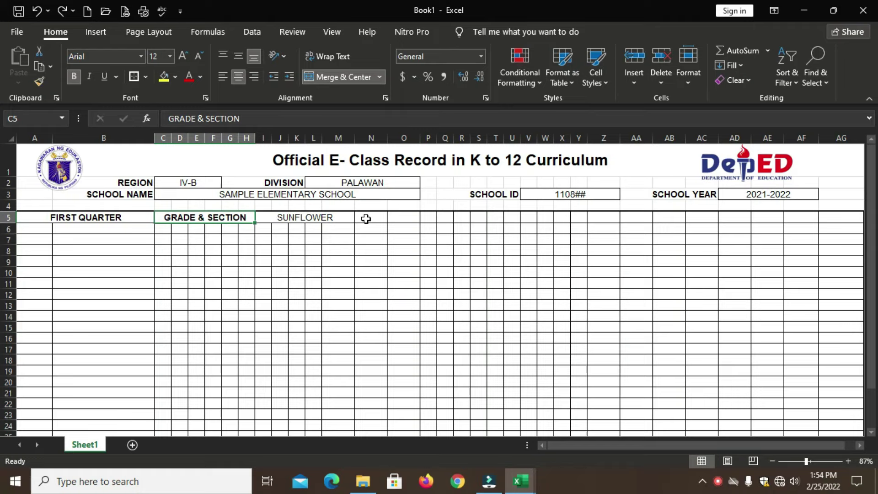
key("Tab")
Add a bold, right-aligned TEACHER label in merged N5:P5
left_click_drag(365, 218, 423, 218)
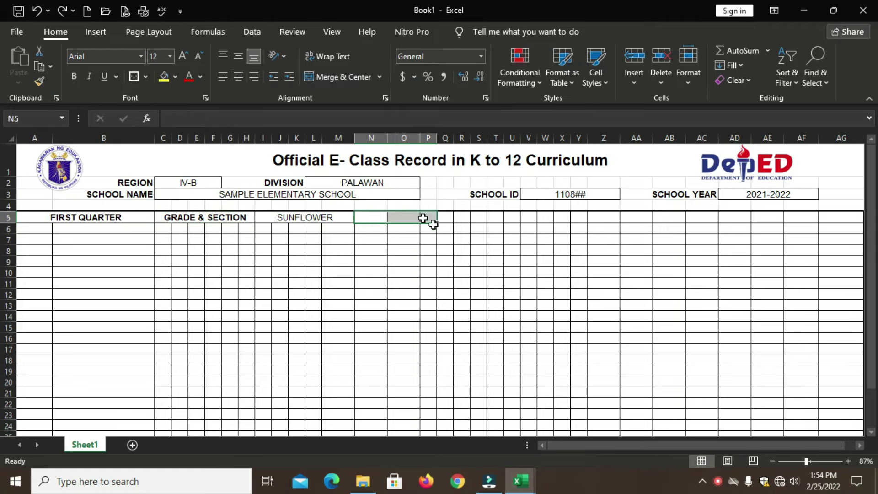
left_click(347, 78)
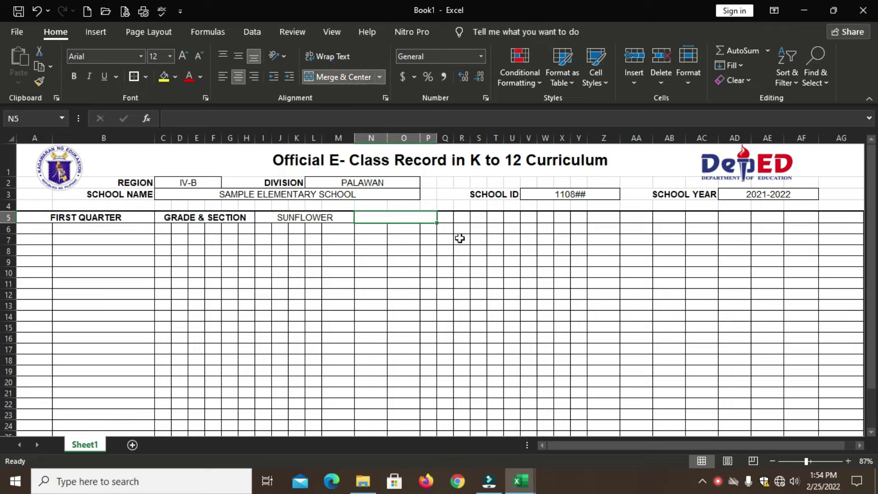
type("TE")
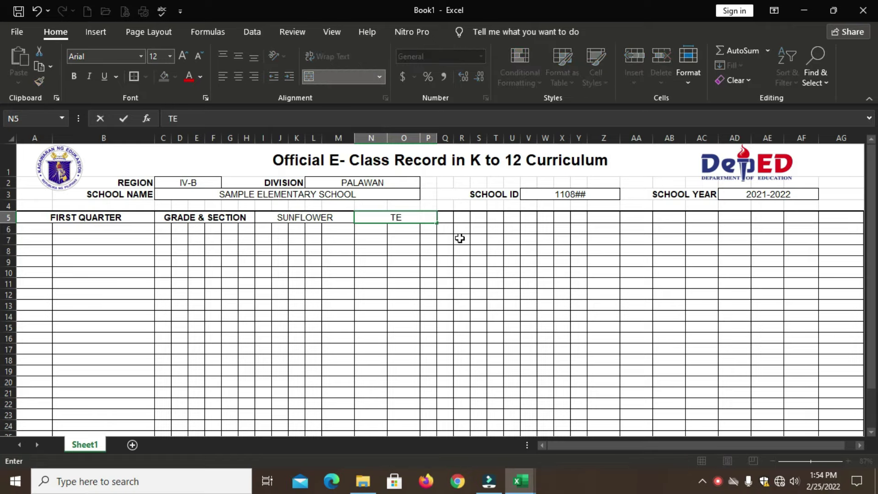
type("ACHER")
key("ctrl+Return")
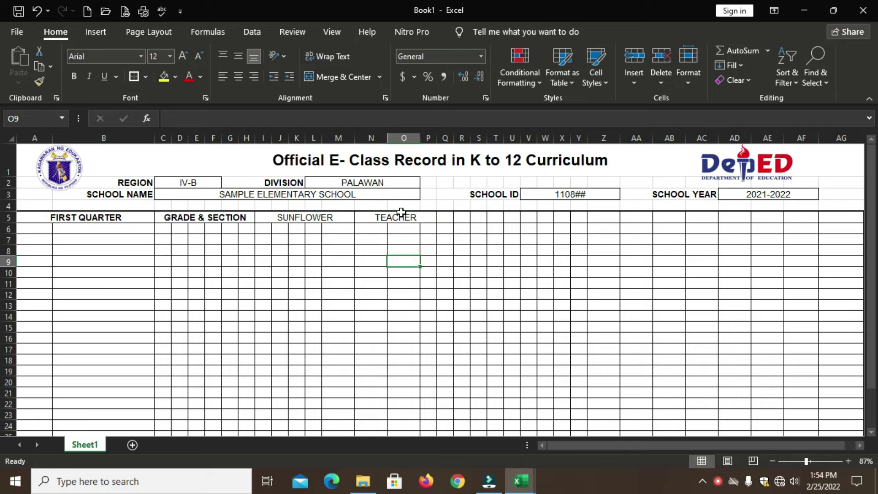
left_click(255, 81)
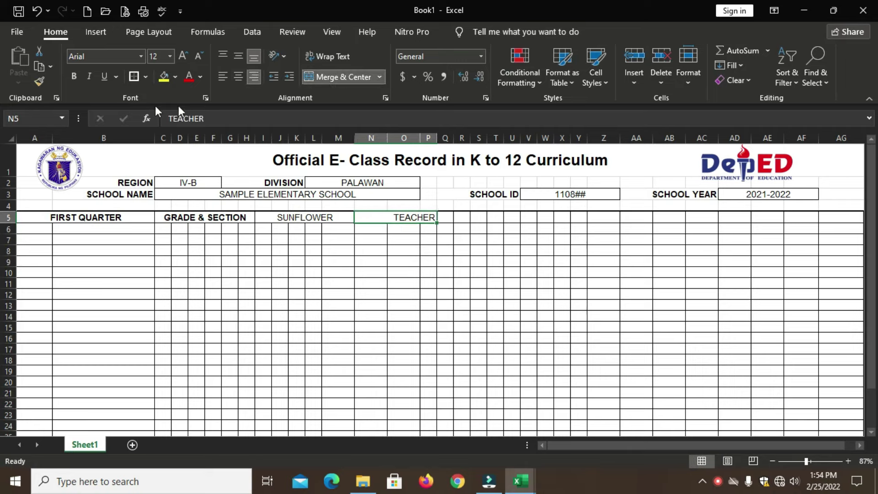
left_click(78, 76)
left_click(445, 294)
Enter the teacher's name in one merged, centred cell across Q5:Y5
left_click_drag(447, 218, 574, 218)
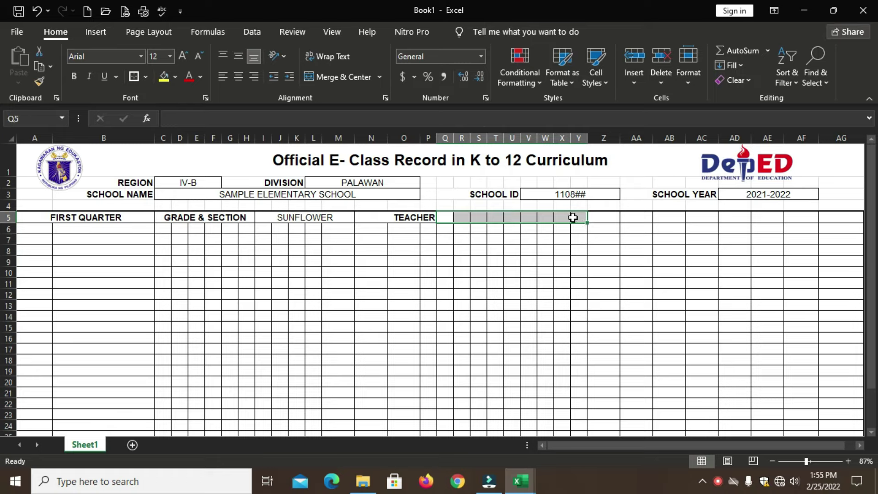
left_click(338, 77)
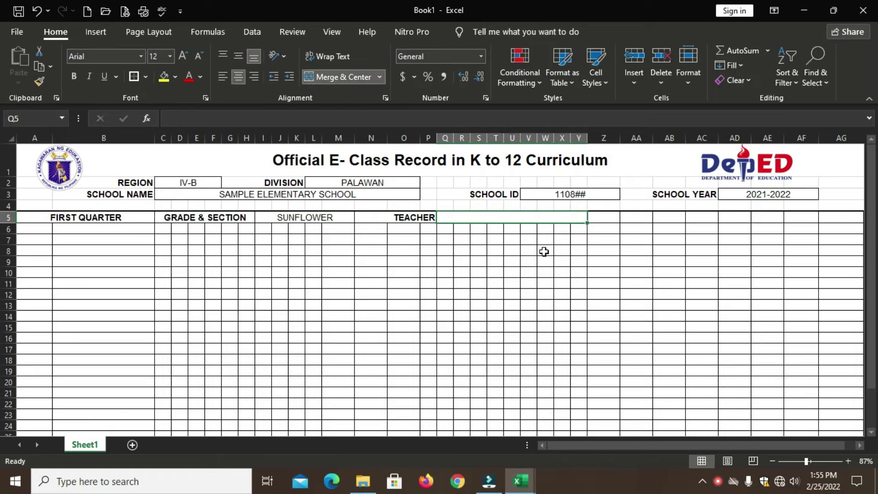
type("Kuya Than")
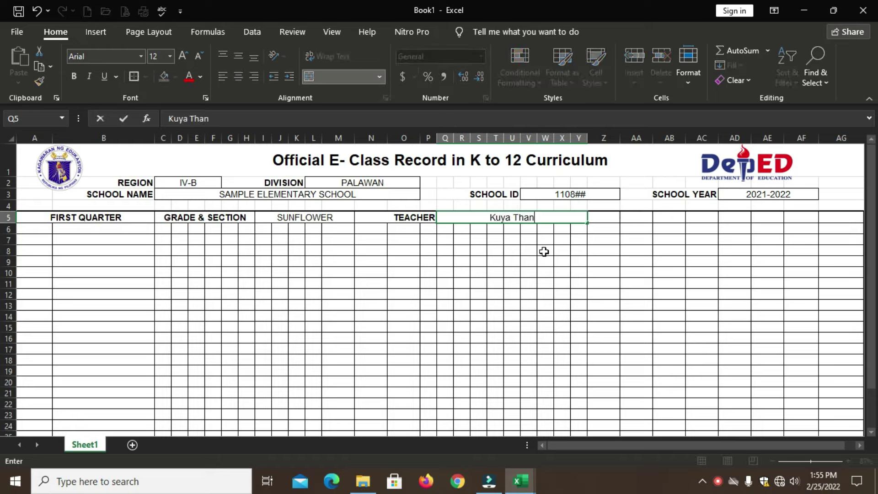
type("zky")
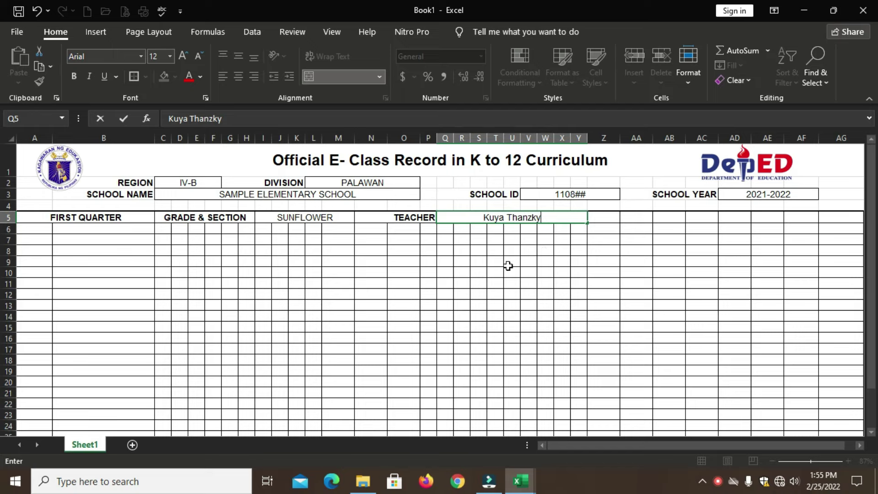
left_click(495, 275)
left_click(491, 218)
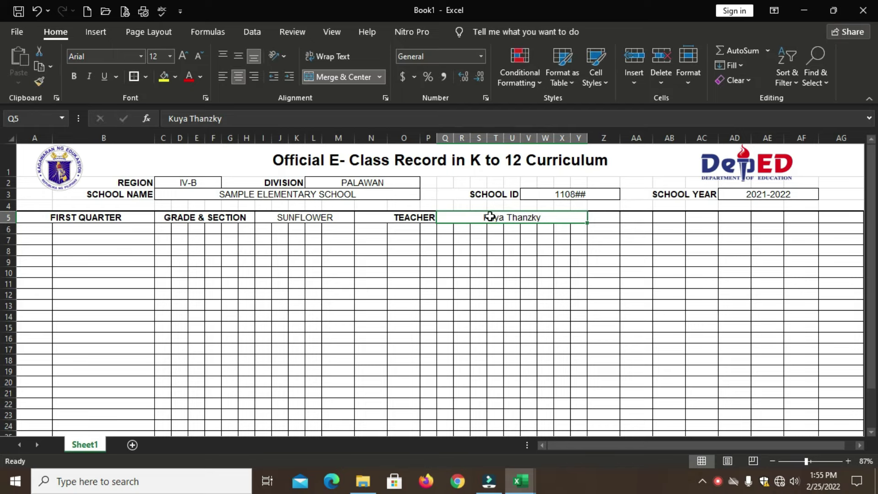
left_click(602, 269)
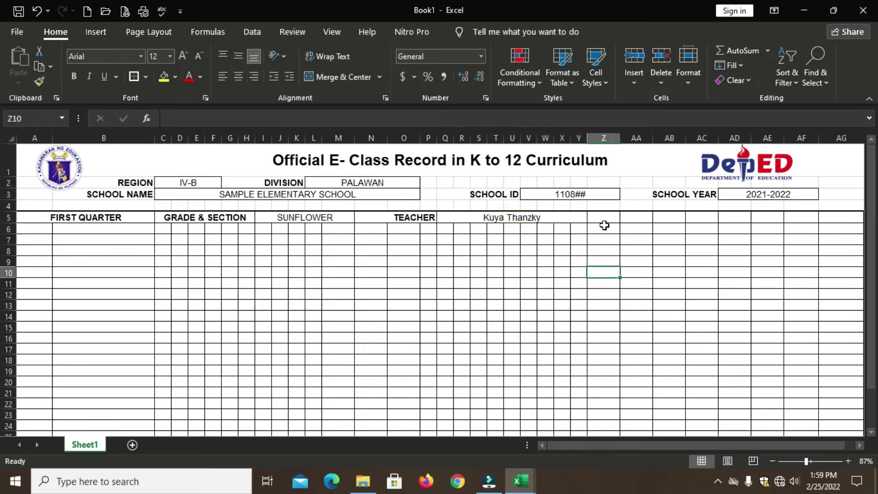
Add a bold, right-aligned SUBJECT label in merged Z5:AC5
left_click_drag(602, 218, 691, 215)
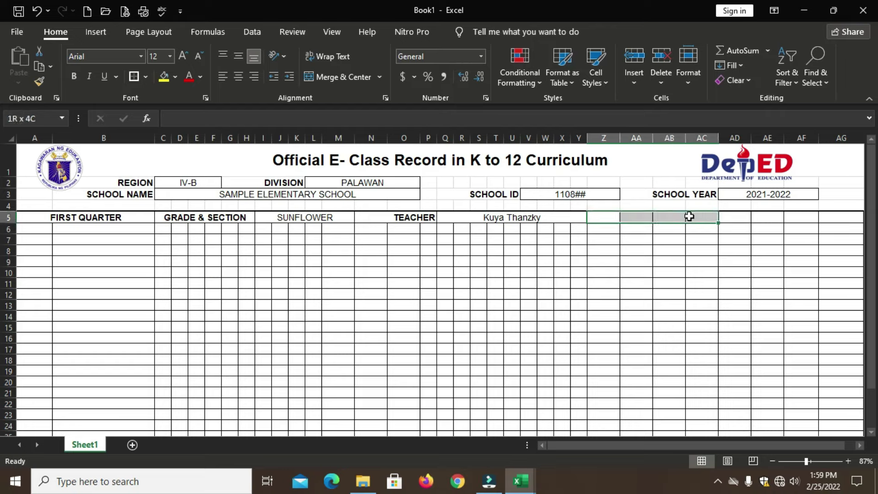
left_click(334, 76)
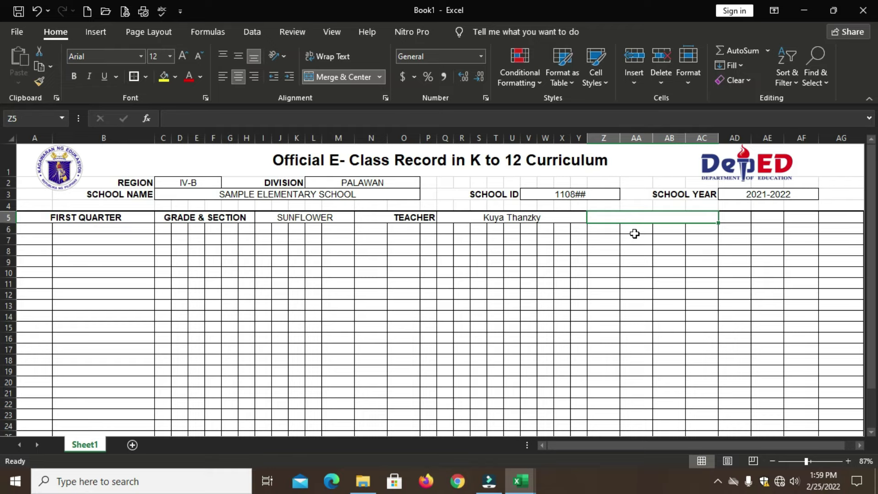
type("SUBJECT")
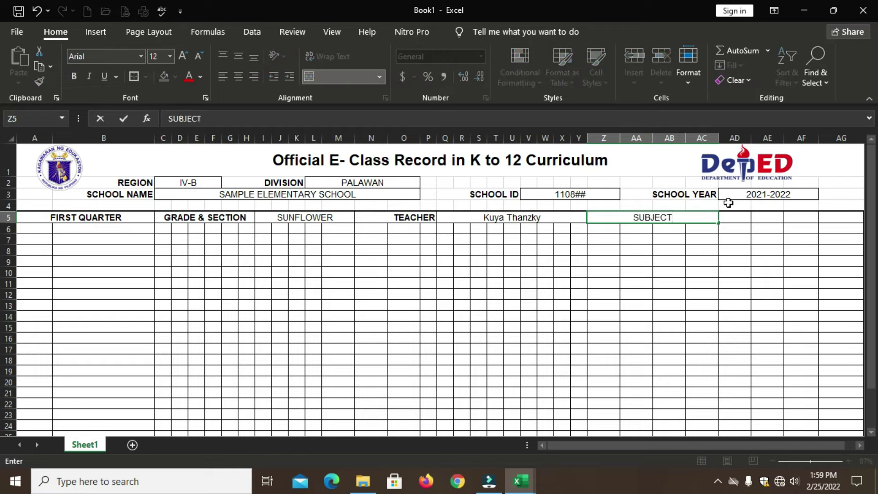
left_click(658, 218)
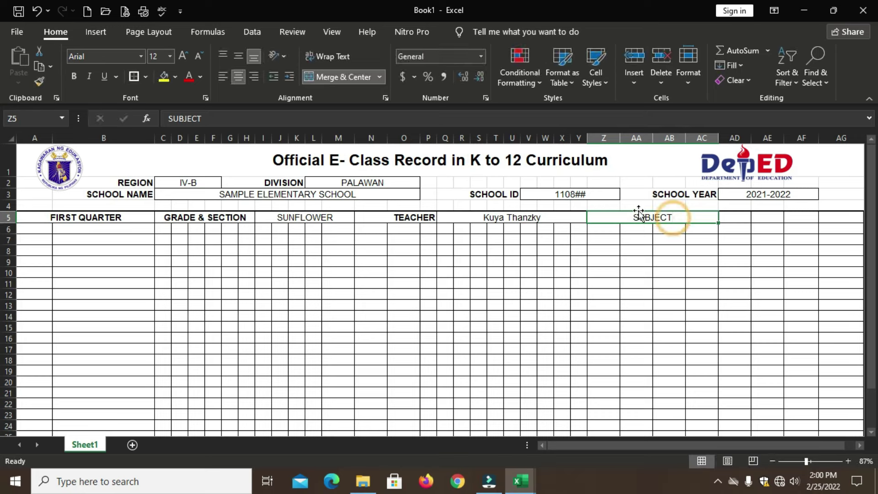
left_click(254, 76)
left_click(74, 76)
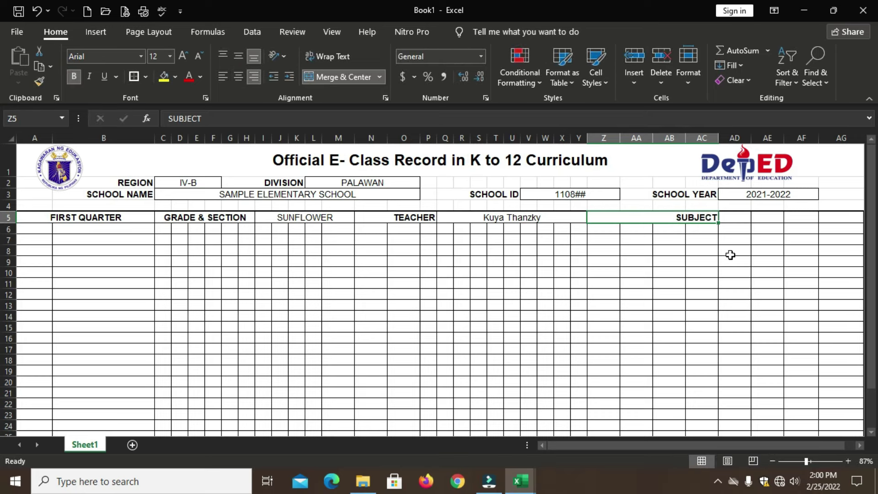
Enter ENGLISH in a merged, centred AD5:AG5 cell
left_click_drag(736, 217, 847, 217)
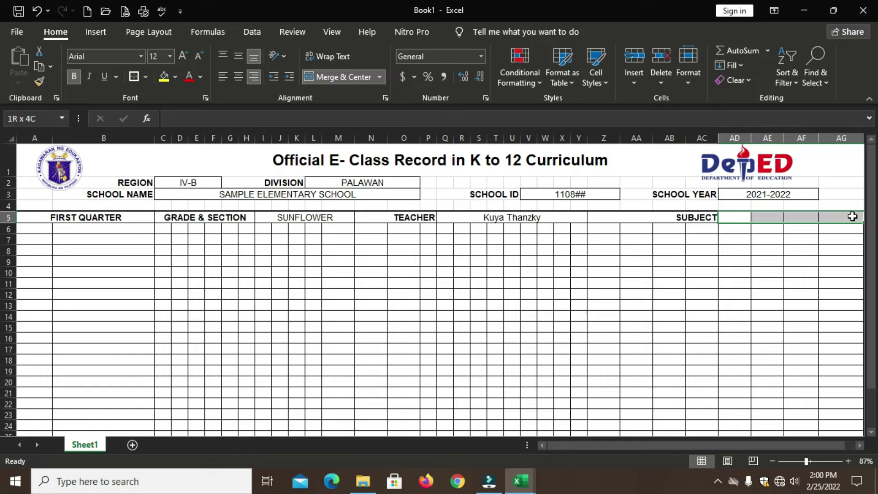
left_click(343, 77)
left_click(792, 216)
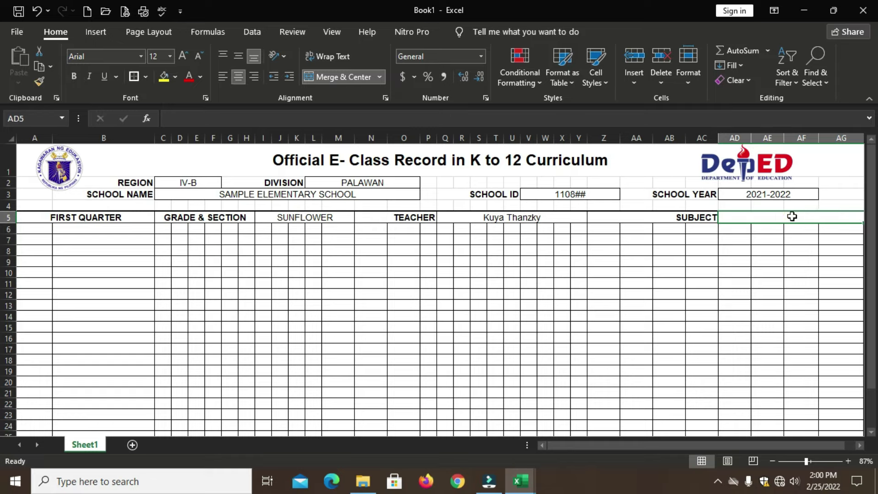
type("ENGLISH")
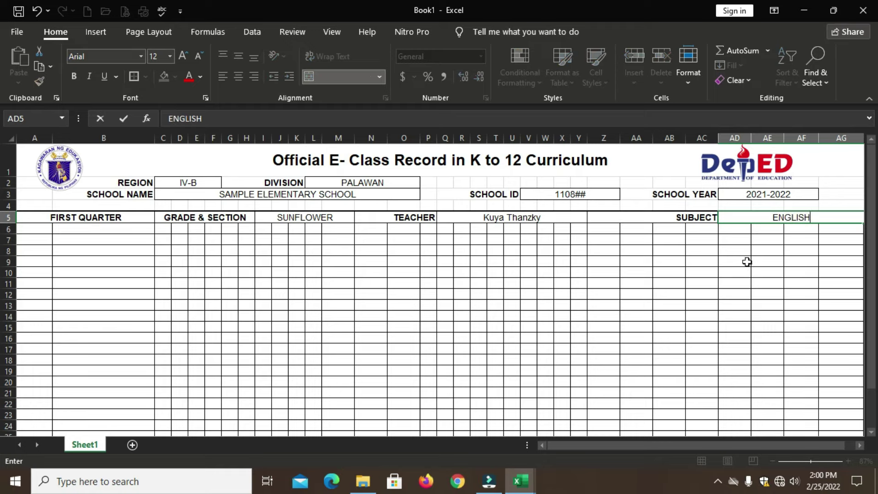
key("Left")
Put a thick outside border around the row 5 header band
mouse_move(786, 218)
left_mouse_down()
mouse_move(134, 201)
mouse_move(12, 213)
left_mouse_up()
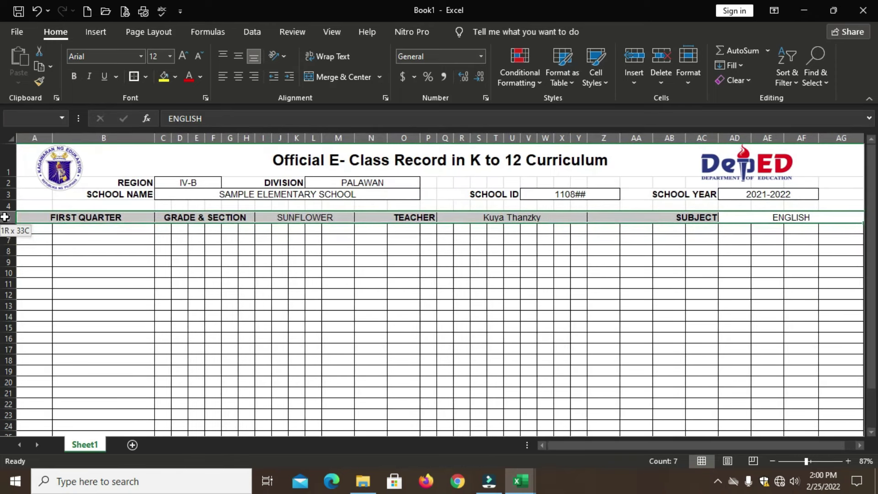
left_click(133, 76)
left_click(246, 327)
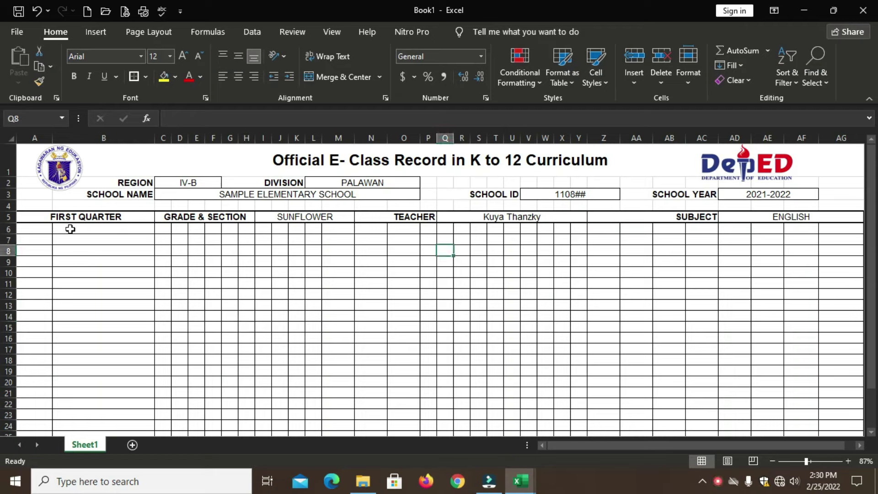
Enter LEARNERS' NAME in B6, WRITTEN WORKS (60%) in merged C6:O6, PERFORMANCE TASKS (40%) in merged P6:AB6
left_click(70, 229)
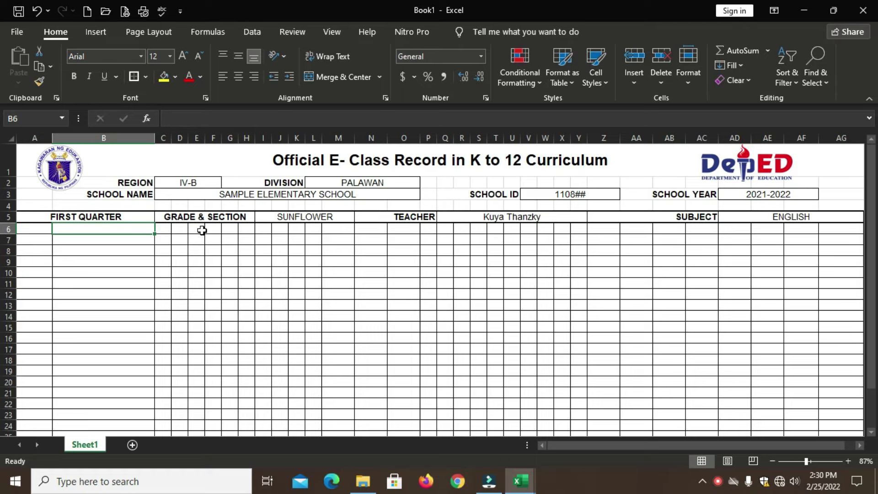
type("LEARNERS")
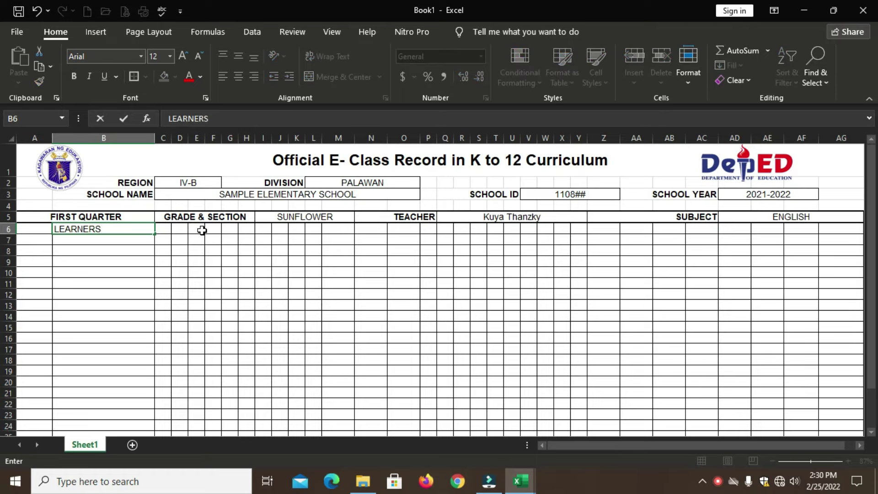
type("' NAME")
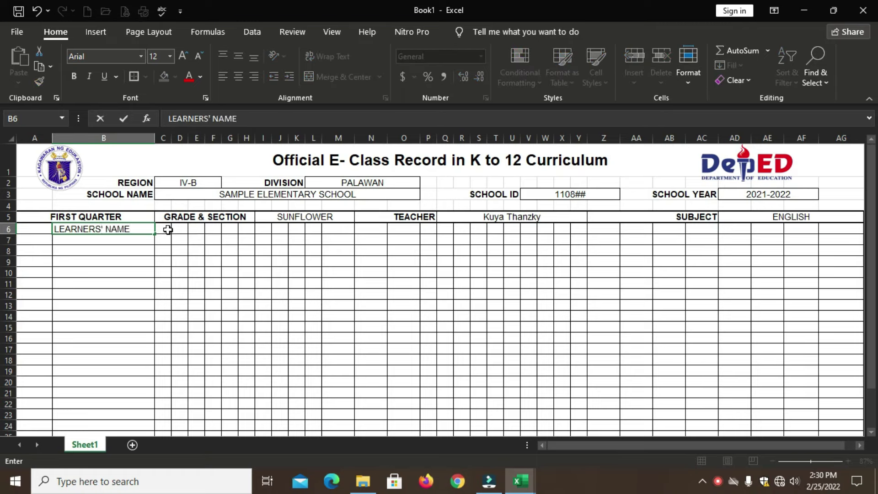
left_click_drag(168, 230, 386, 228)
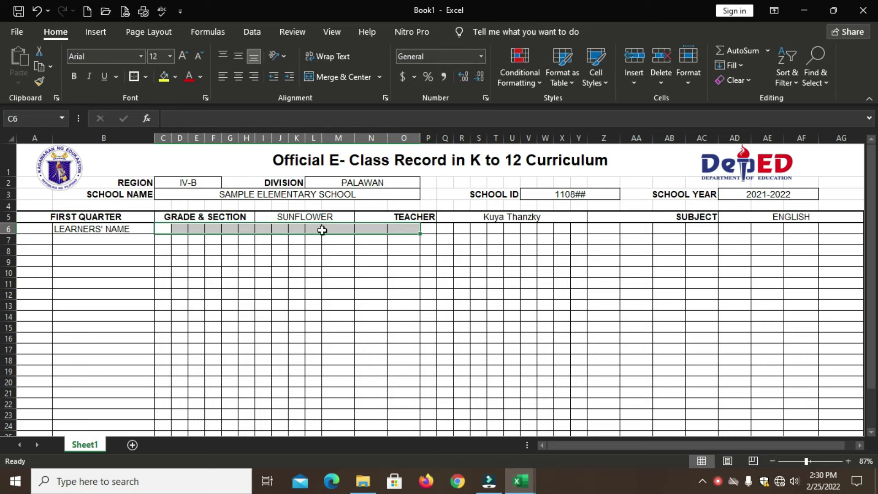
left_click(341, 77)
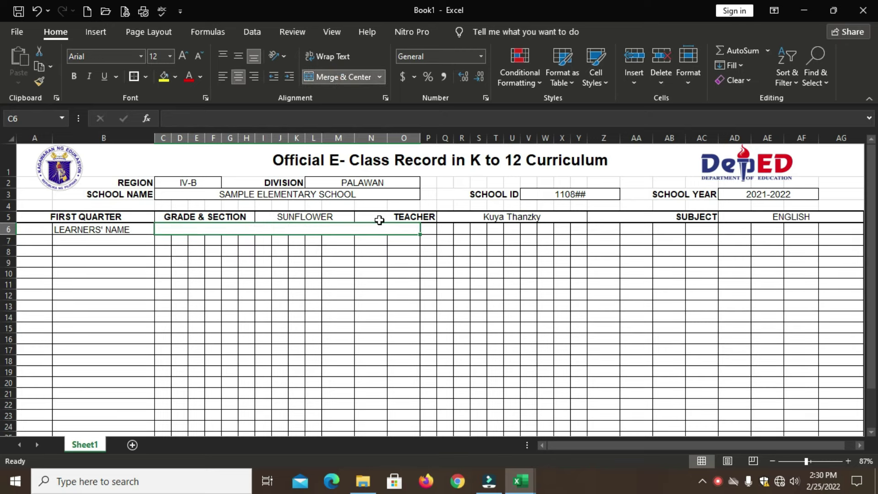
type("WRITTEN WORKS")
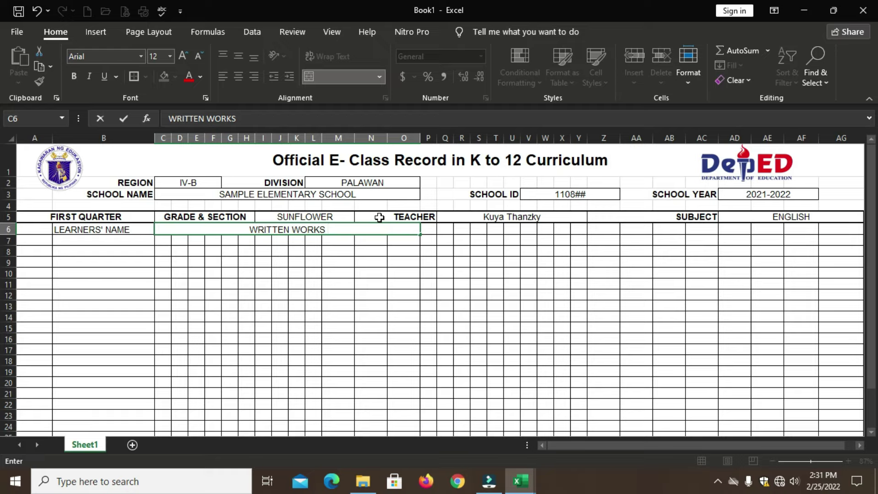
type("(")
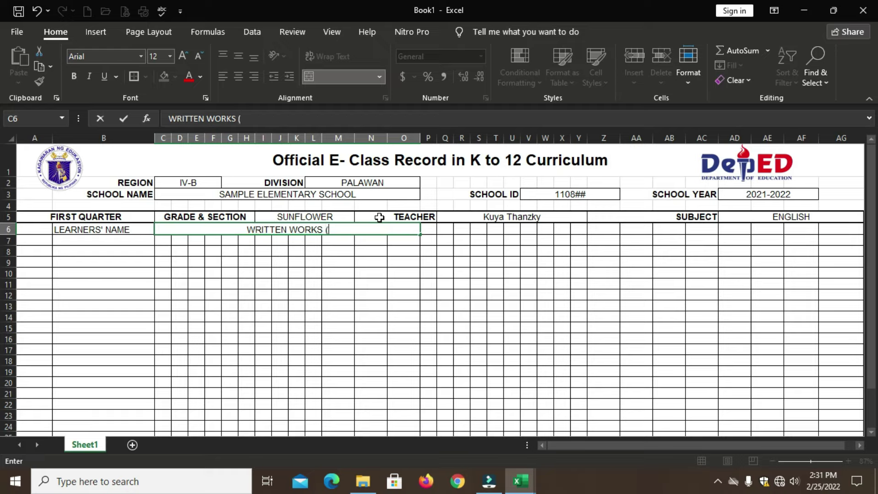
type("60")
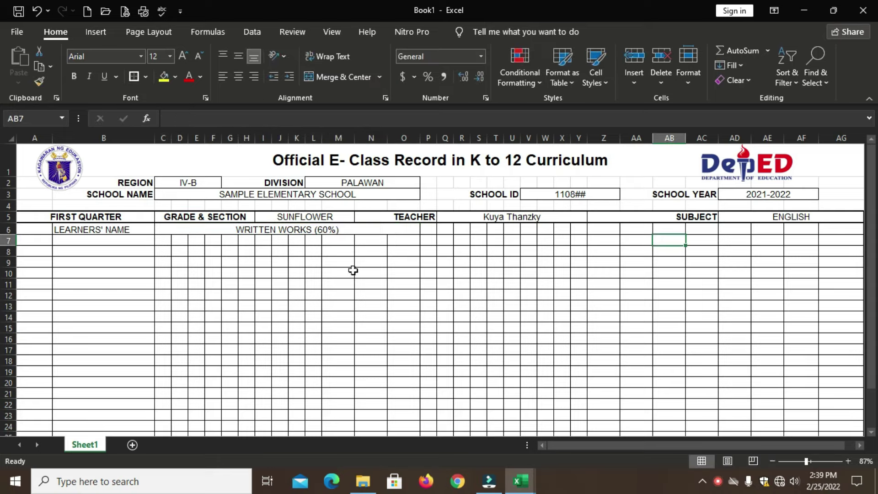
left_click_drag(425, 228, 670, 230)
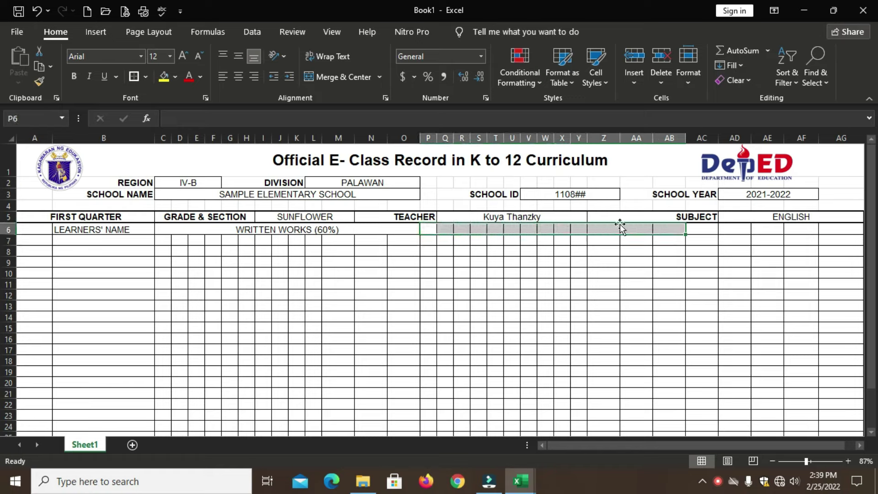
left_click(337, 76)
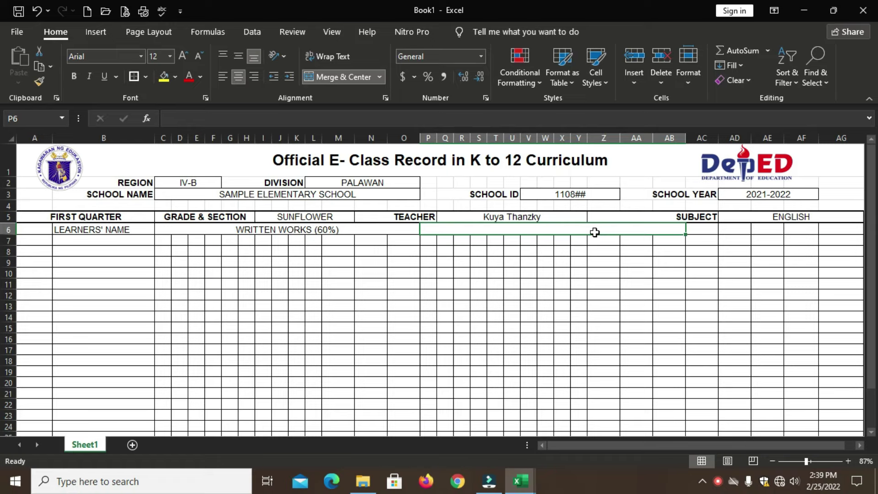
type("PERFORMANCE TASKS")
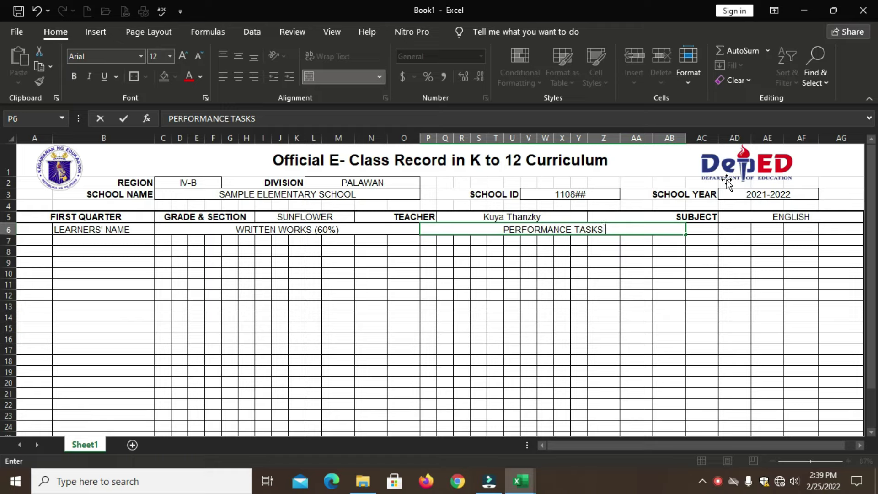
type(" (40%)")
Add a wrapped QUARTERLY ASSESSMENT heading in merged AC6:AE6
left_click_drag(700, 230, 758, 230)
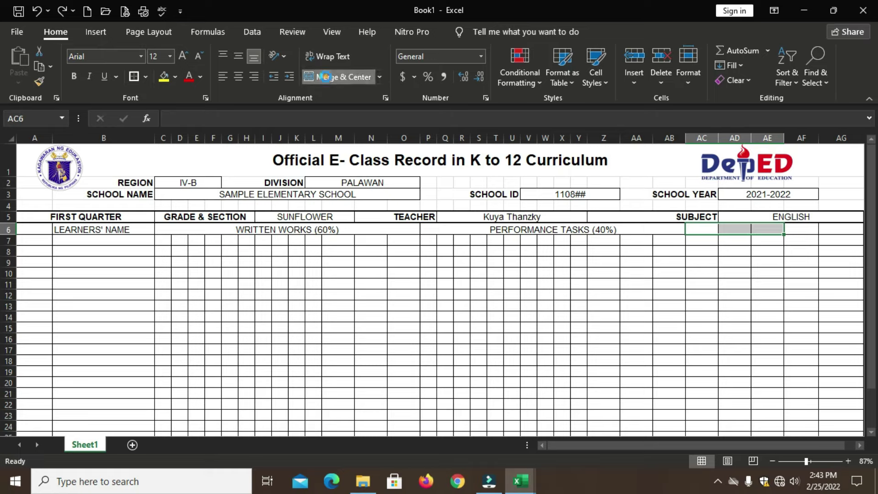
left_click(341, 77)
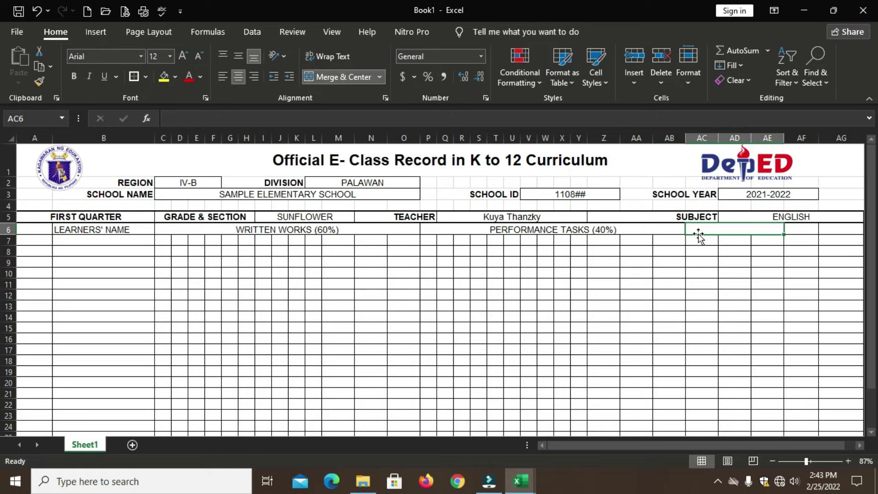
type("QUARTERLY ASSESSMENT")
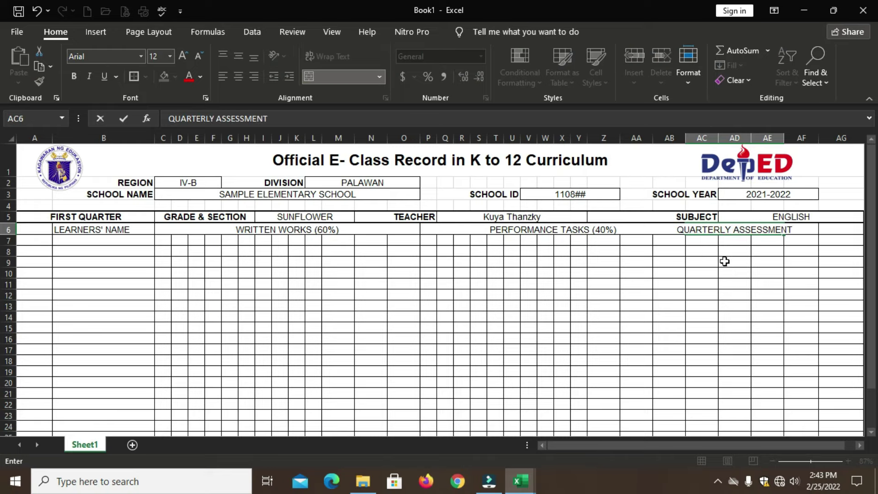
key("Return")
left_click(720, 233)
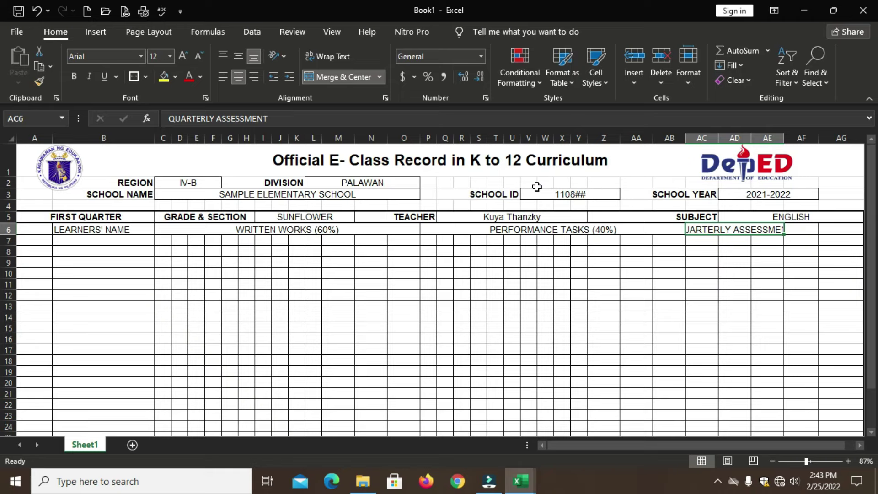
left_click(343, 56)
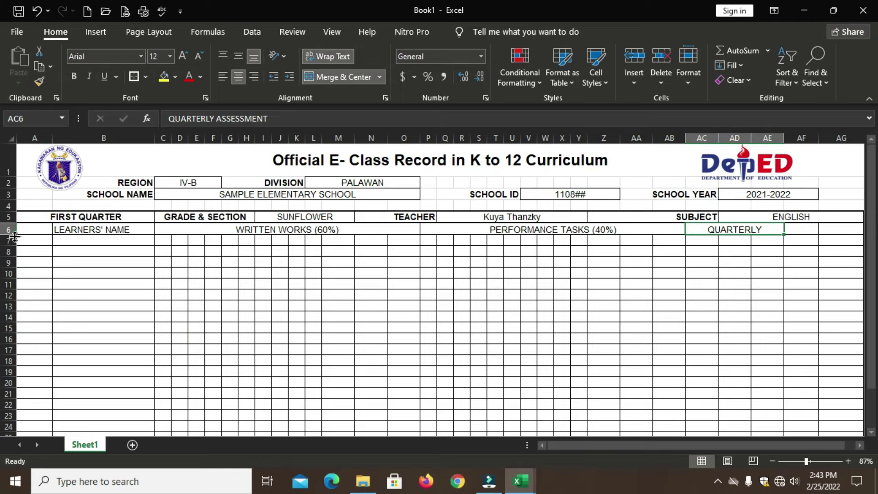
Make row 6 taller and its headings bold and vertically centred
left_click_drag(11, 236, 11, 248)
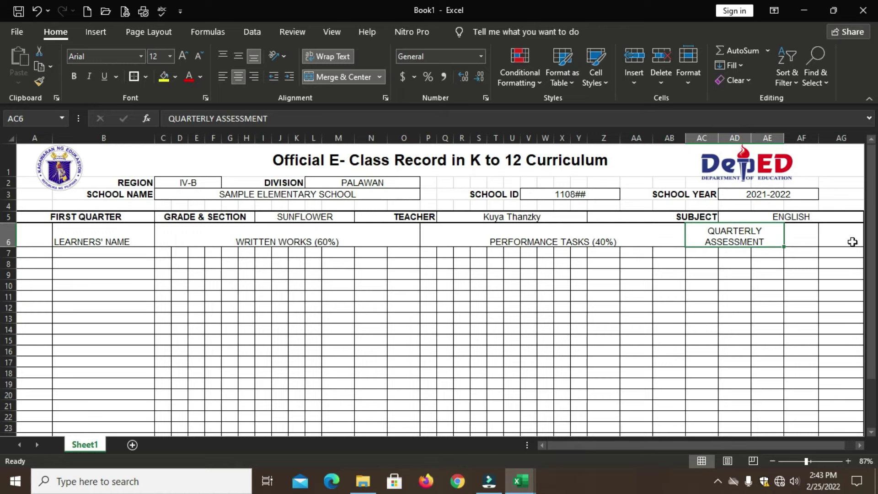
left_click_drag(836, 240, 39, 235)
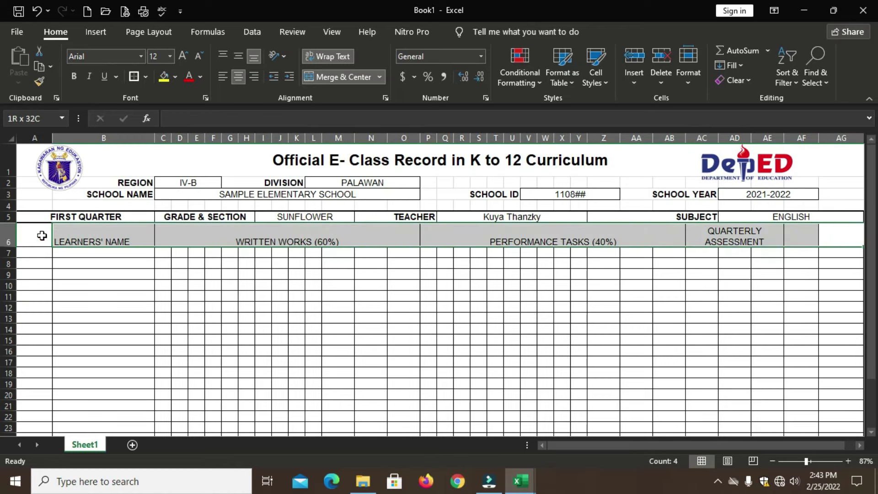
left_click(239, 56)
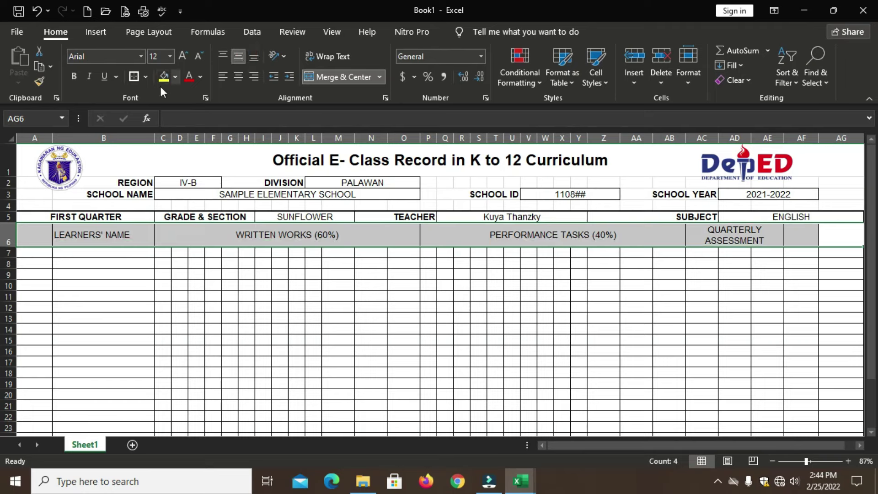
left_click(78, 78)
Merge AF6 and AF7 into a single cell
scroll(763, 320, "right", 1)
left_click(763, 320)
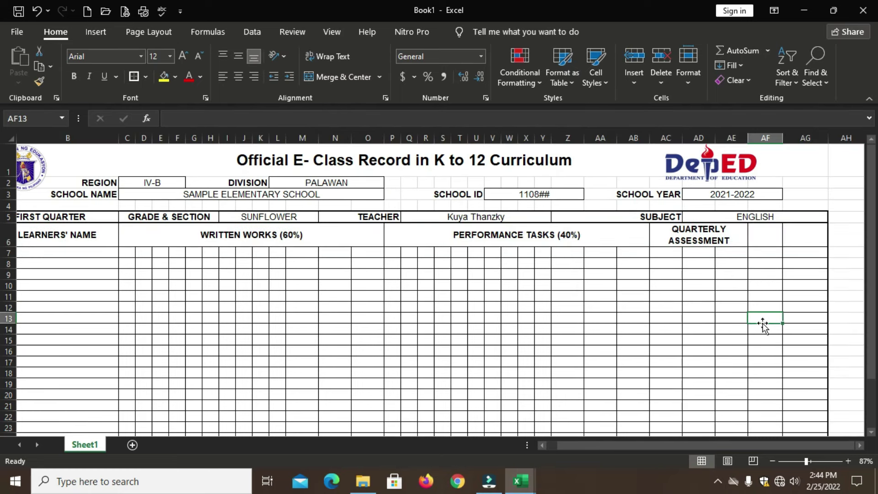
left_click_drag(765, 233, 762, 252)
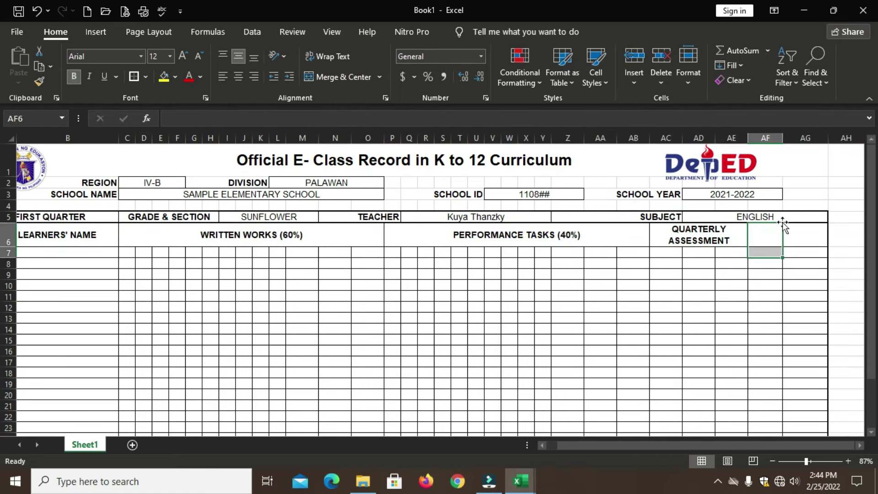
left_click(338, 78)
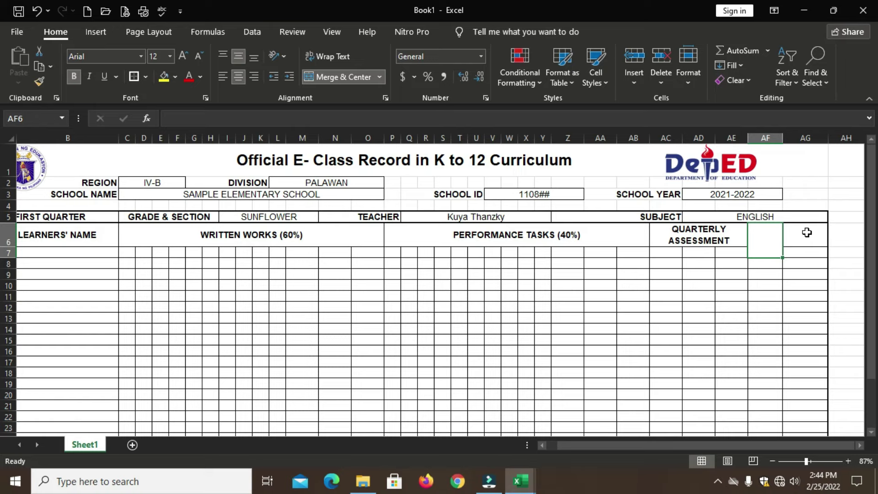
Enter a wrapped Initial Grade heading in the merged AF6:AF7 cell
type("Initial Grade")
key("Return")
left_click(757, 239)
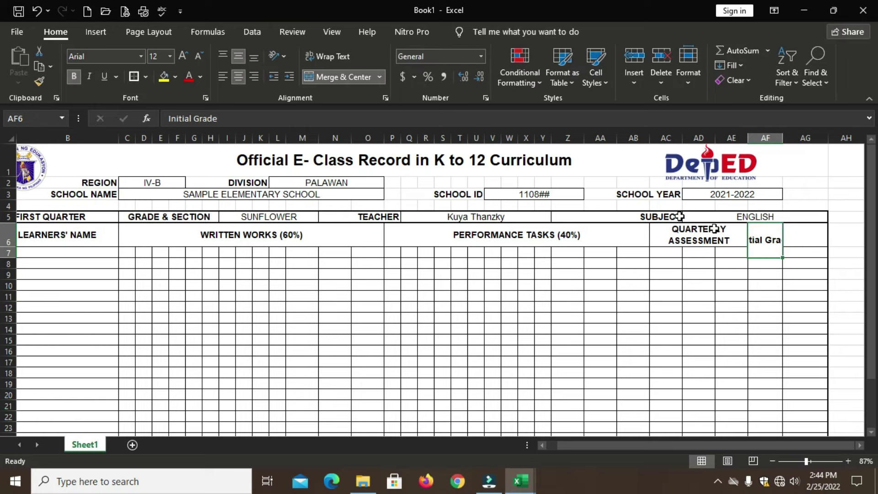
left_click(326, 56)
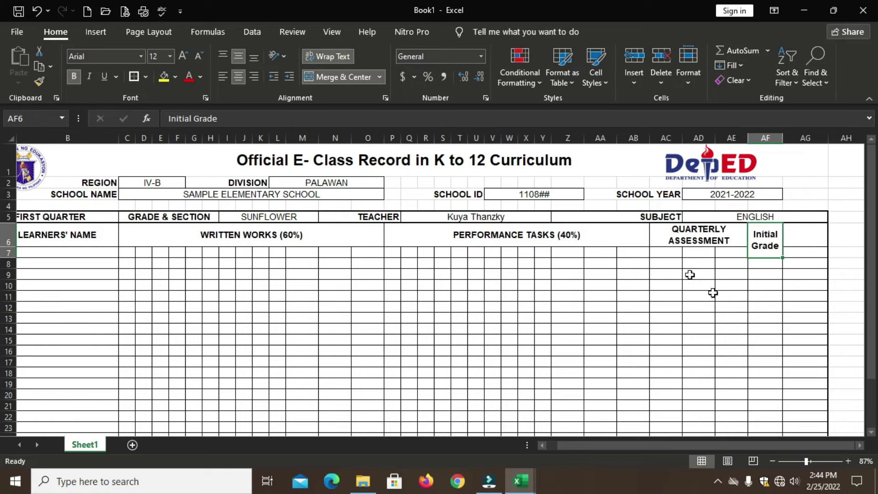
left_click(770, 328)
Add a wrapped Quarterly Grade heading in merged AG6:AG7
left_click(814, 235)
left_click_drag(814, 236, 810, 250)
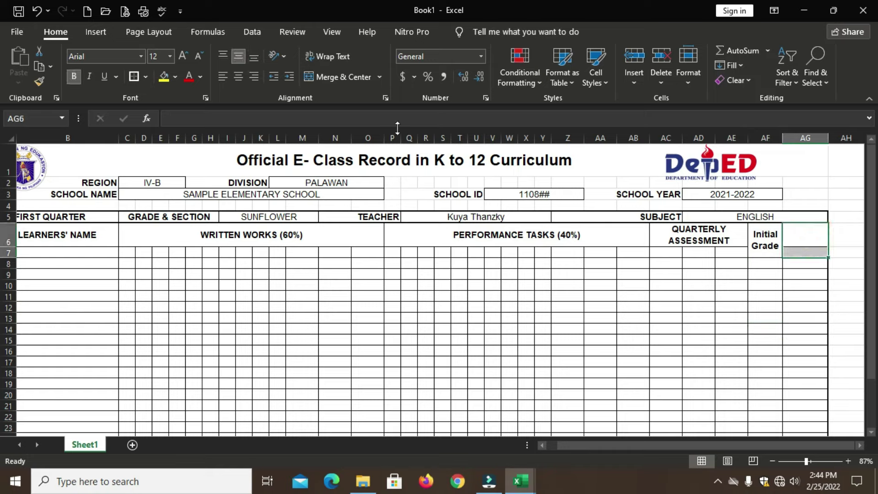
left_click(344, 77)
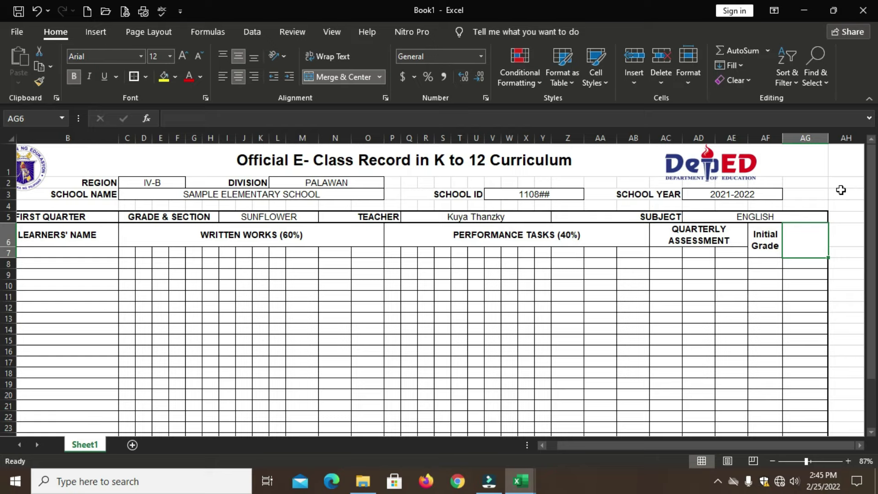
type("Qua")
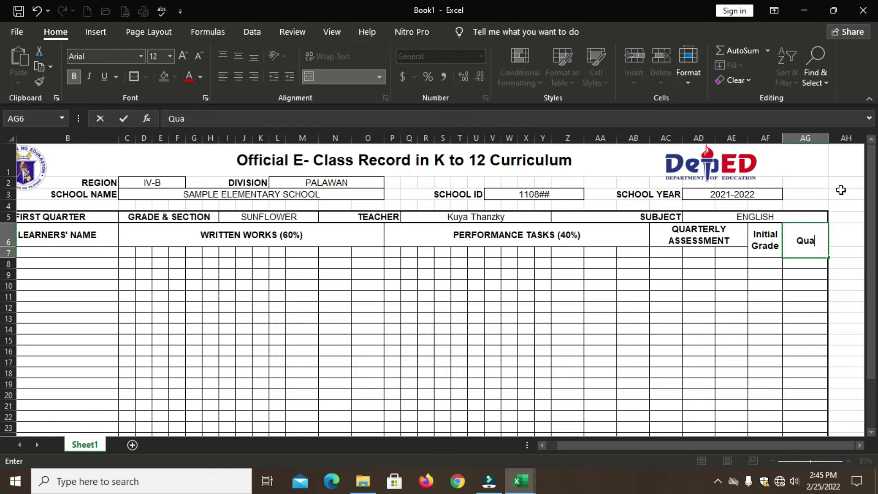
type("rterly Grade")
left_click(806, 241)
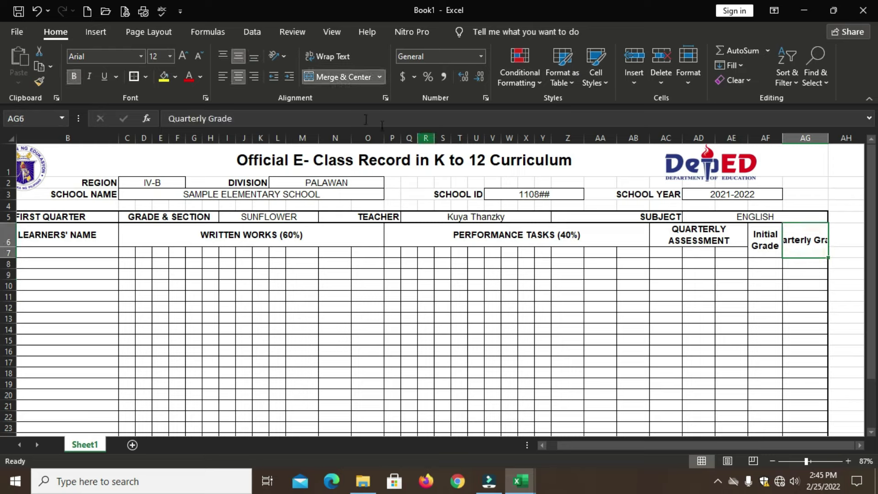
left_click(344, 56)
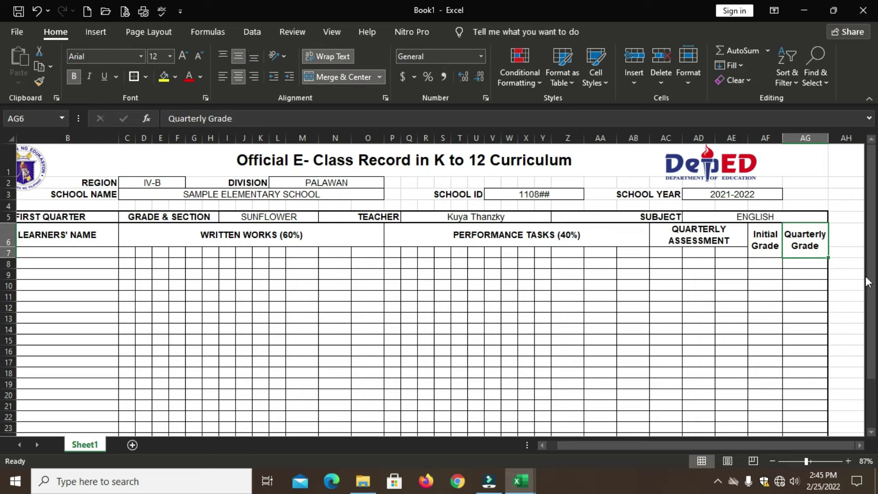
left_click(809, 297)
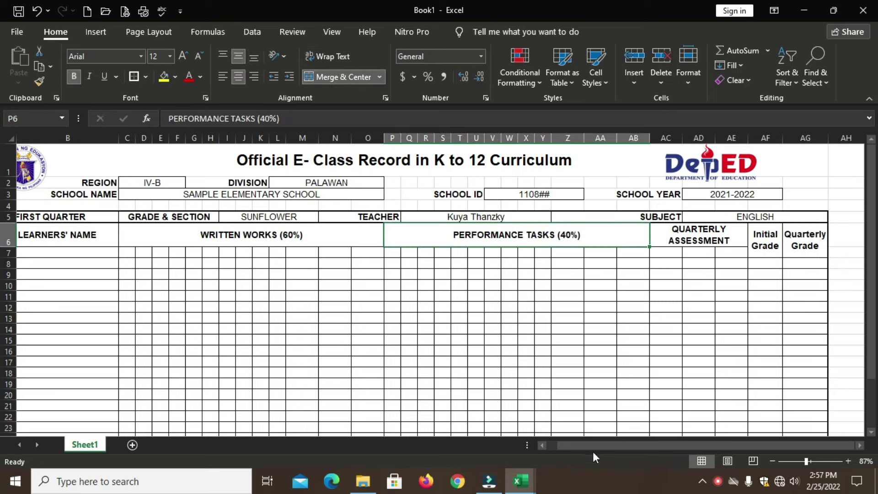
Narrow column A to a thin margin of width 3
left_click_drag(597, 445, 525, 448)
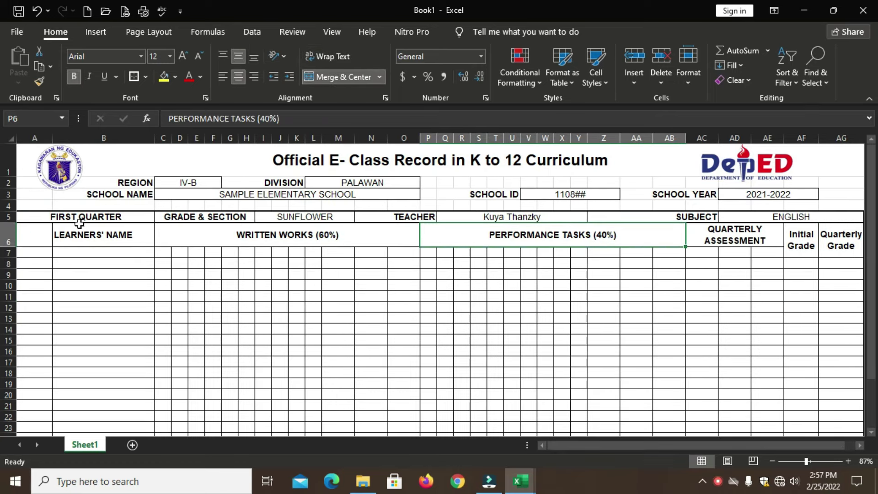
left_click_drag(52, 137, 30, 156)
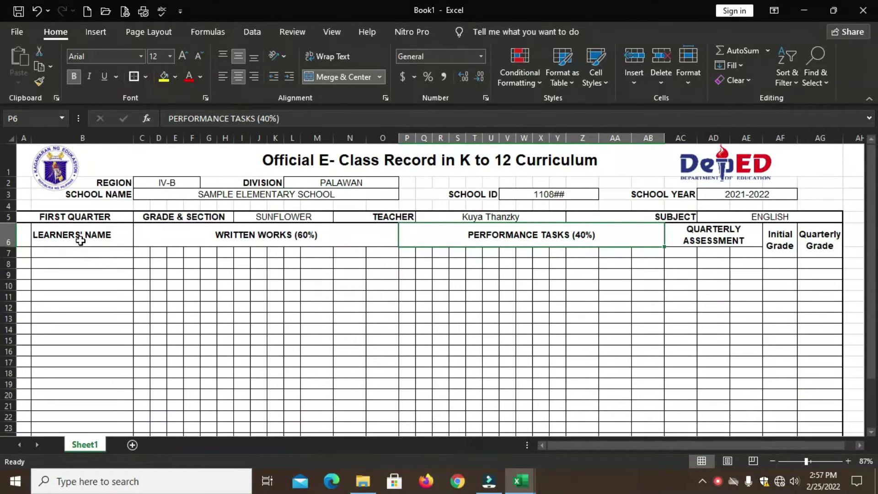
mouse_move(25, 233)
left_mouse_down()
mouse_move(79, 445)
mouse_move(96, 386)
mouse_move(92, 400)
left_mouse_up()
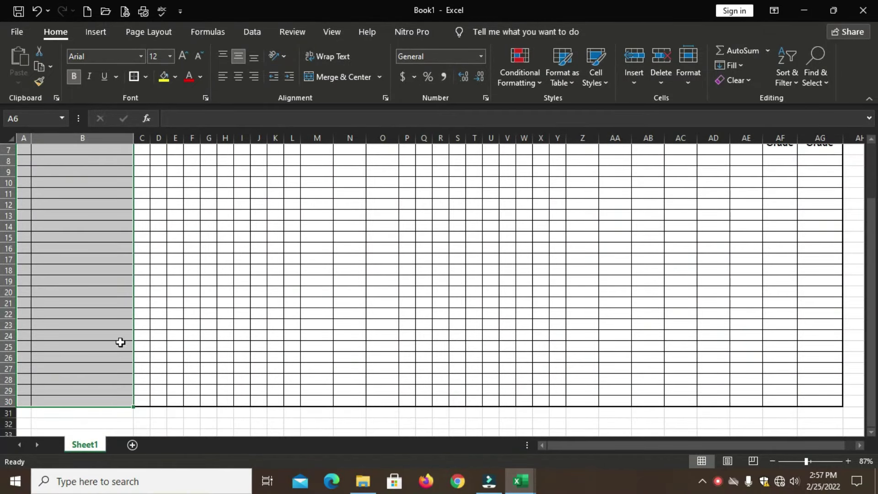
scroll(270, 267, "up", 2)
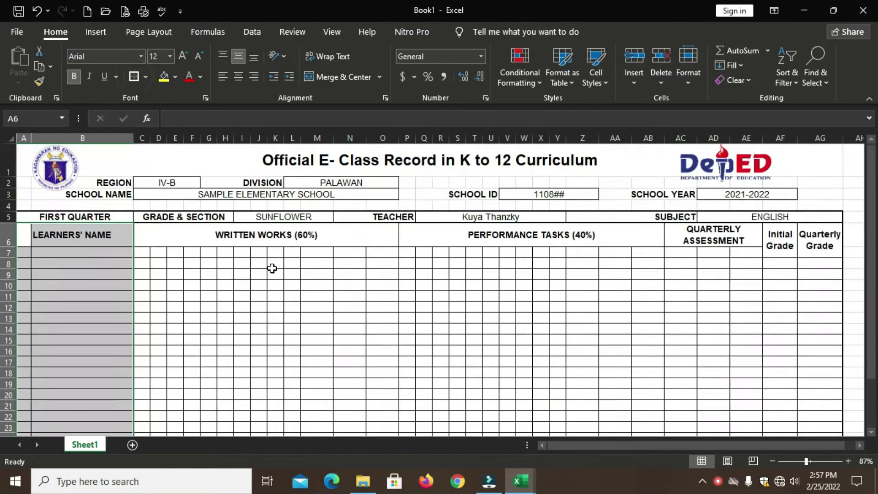
left_click(291, 288)
Outline the WRITTEN WORKS (C–O) and PERFORMANCE TASKS (P–AB) blocks down to row 30 with thick borders
scroll(137, 302, "down", 2)
scroll(133, 324, "down", 2)
scroll(133, 293, "up", 2)
scroll(136, 253, "up", 2)
left_click_drag(137, 247, 318, 389)
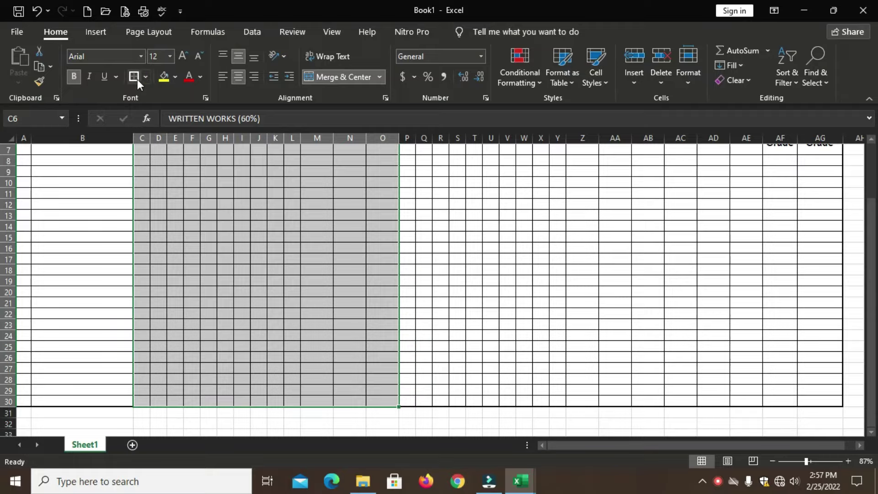
left_click(134, 76)
scroll(516, 308, "up", 2)
left_click_drag(503, 232, 498, 438)
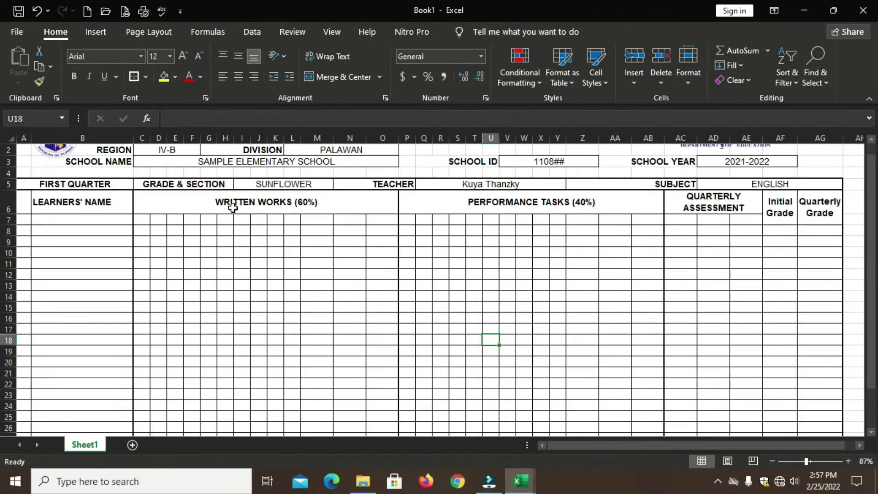
left_click_drag(215, 202, 204, 386)
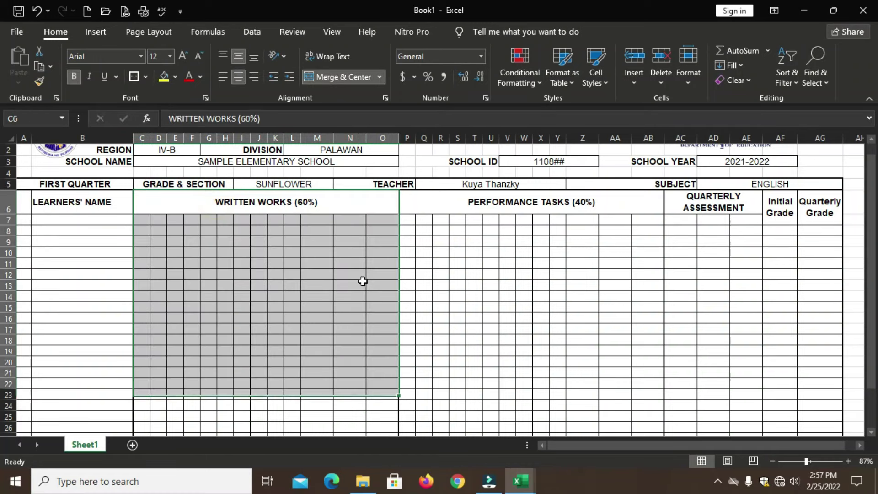
left_click_drag(503, 200, 508, 400)
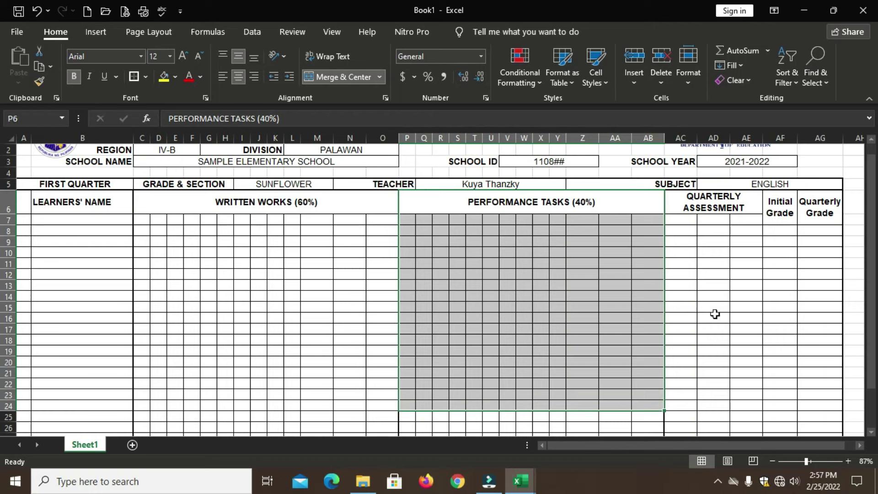
mouse_move(713, 204)
left_mouse_down()
mouse_move(670, 441)
mouse_move(741, 430)
left_mouse_up()
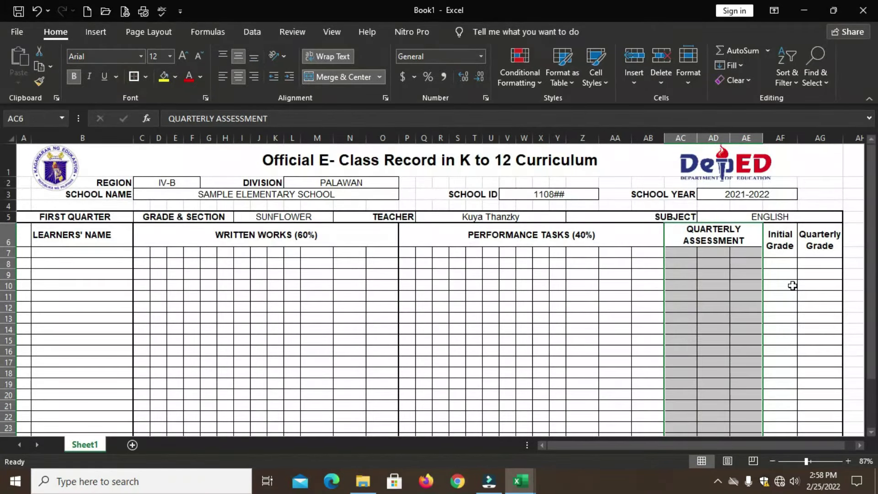
left_click_drag(779, 241, 787, 437)
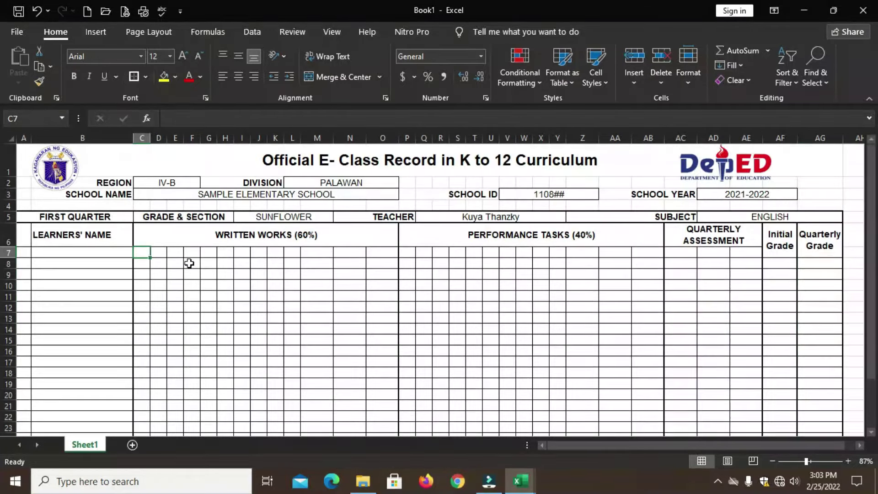
Number the Written Works columns 1 to 10 across C7:L7
left_click(184, 328)
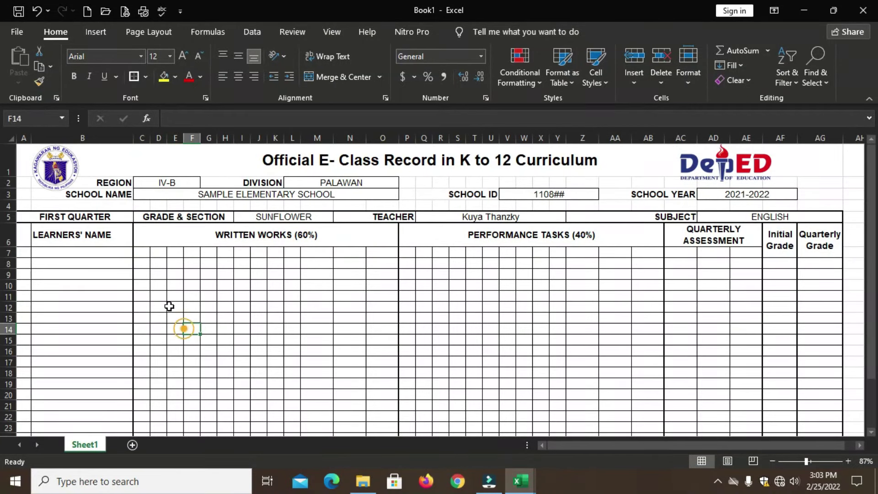
left_click(146, 254)
left_click_drag(146, 254, 276, 256)
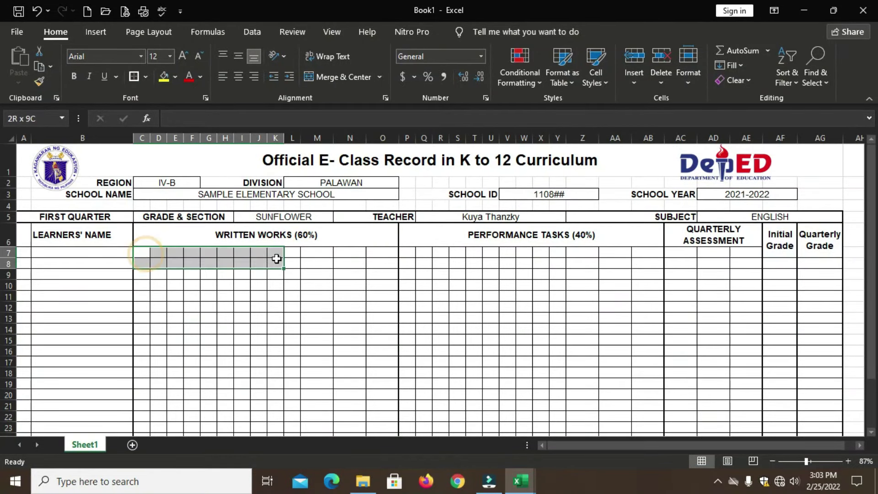
left_click(225, 350)
left_click(146, 254)
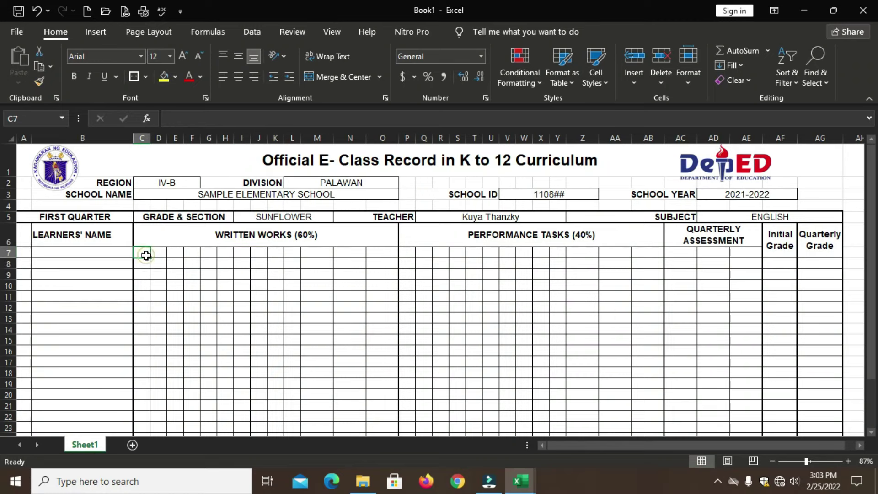
type("1")
left_click(162, 251)
left_click_drag(142, 253, 171, 252)
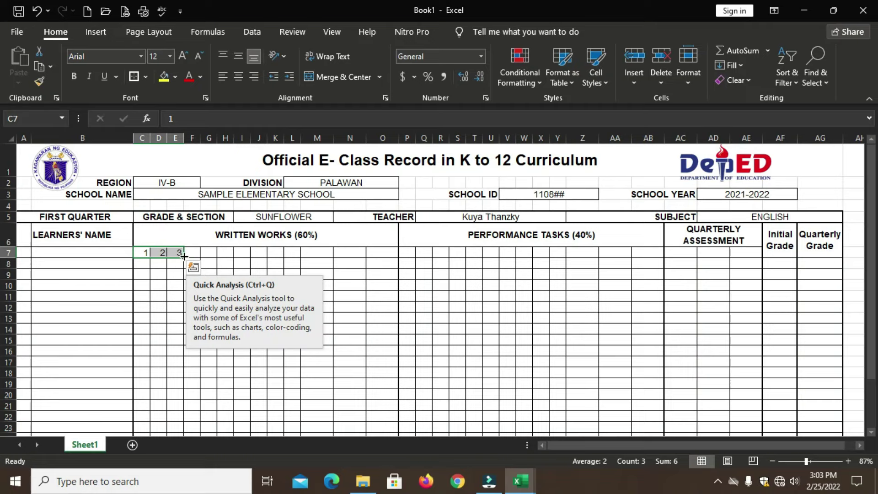
left_click_drag(184, 256, 296, 261)
left_click(259, 318)
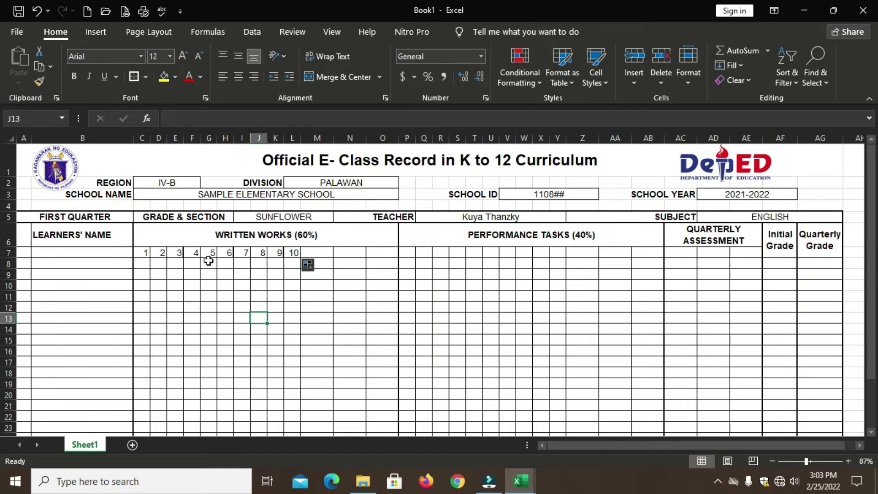
Add Total, PS and WS headings in M7, N7 and O7
left_click(315, 255)
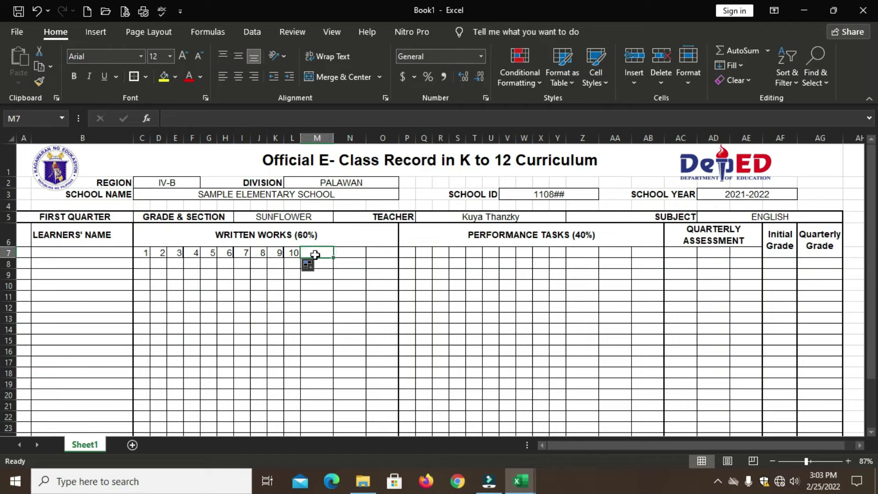
type("Total")
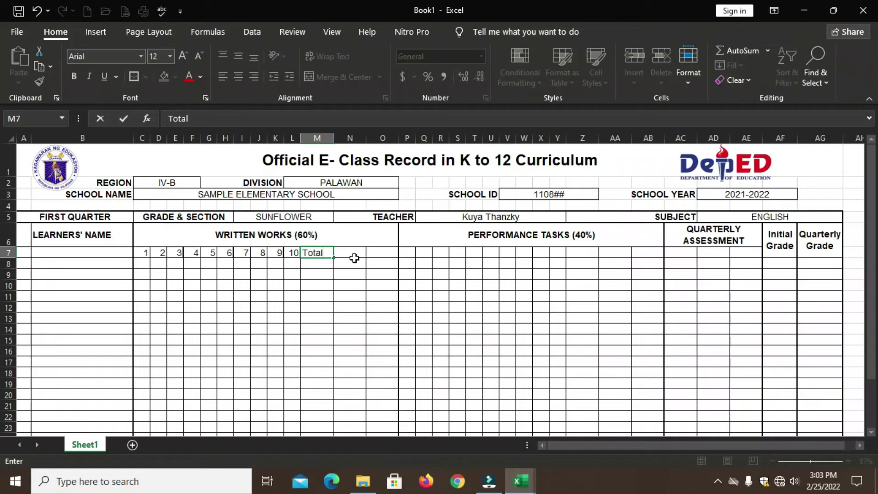
left_click(356, 255)
type("PS")
key("Tab")
type("W")
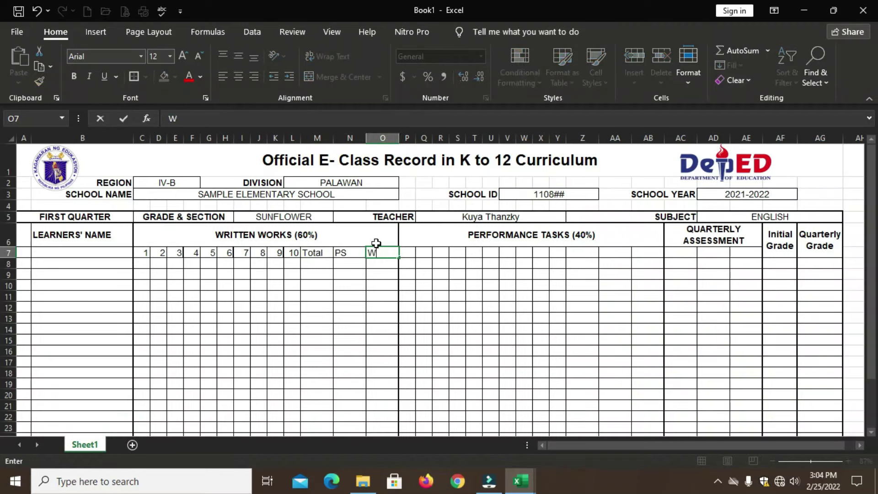
left_click(358, 302)
left_click_drag(383, 252, 143, 254)
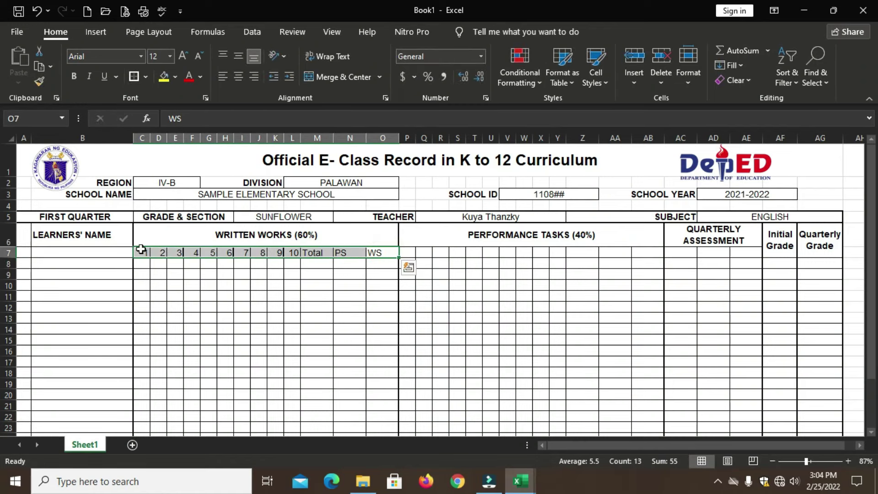
Centre, middle-align and bold the row 7 sub-headings C7:O7
left_click(234, 79)
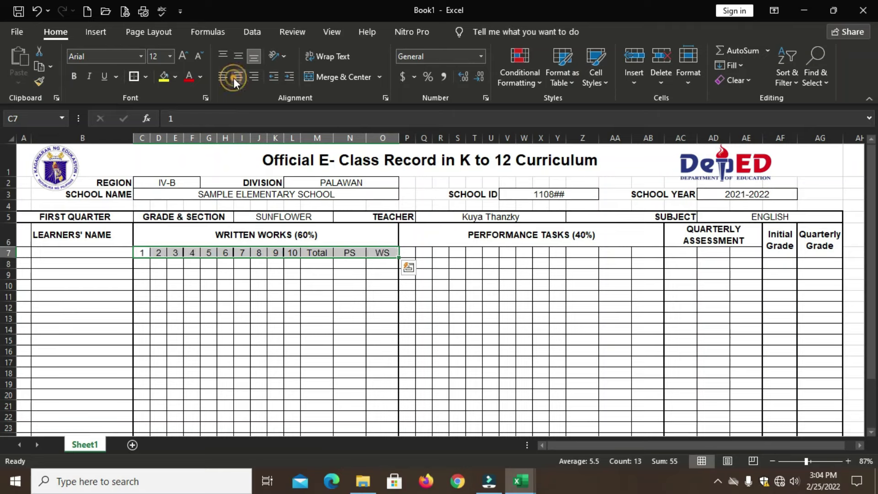
left_click(238, 57)
left_click(243, 308)
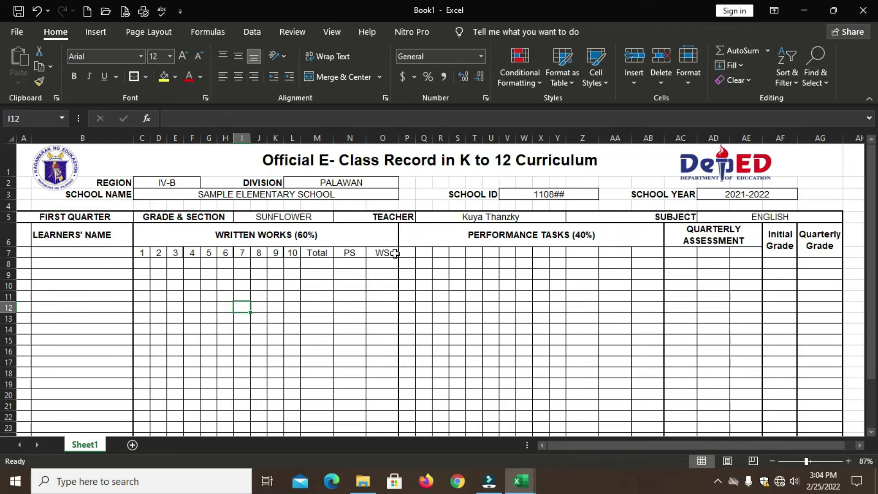
left_click_drag(394, 253, 141, 253)
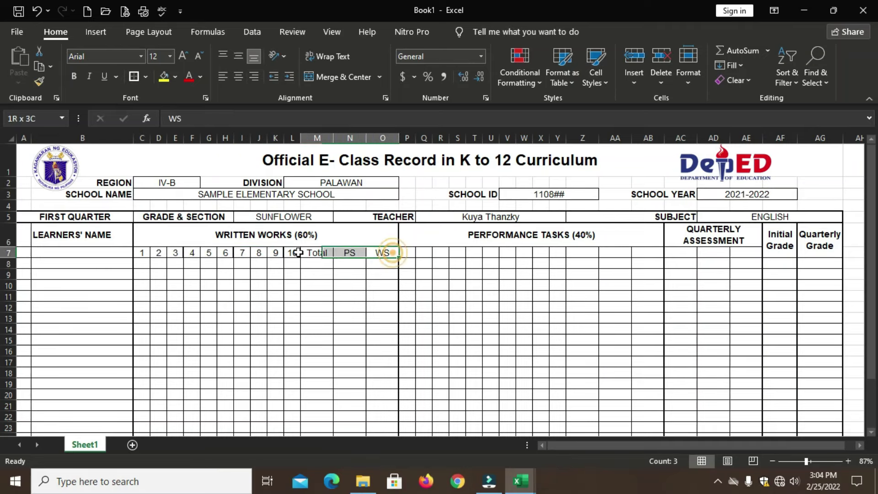
left_click(74, 76)
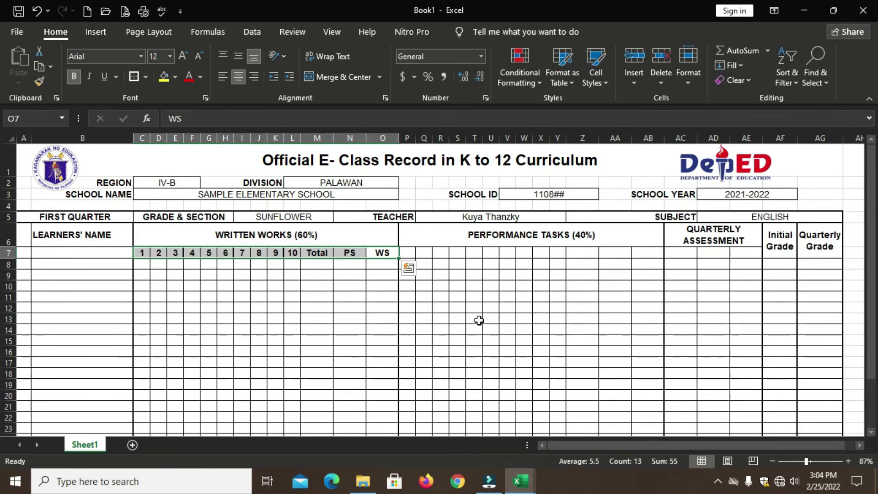
left_click(339, 395)
Copy the C7:O7 sub-headings into P7 under Performance Tasks
left_click_drag(142, 252, 380, 253)
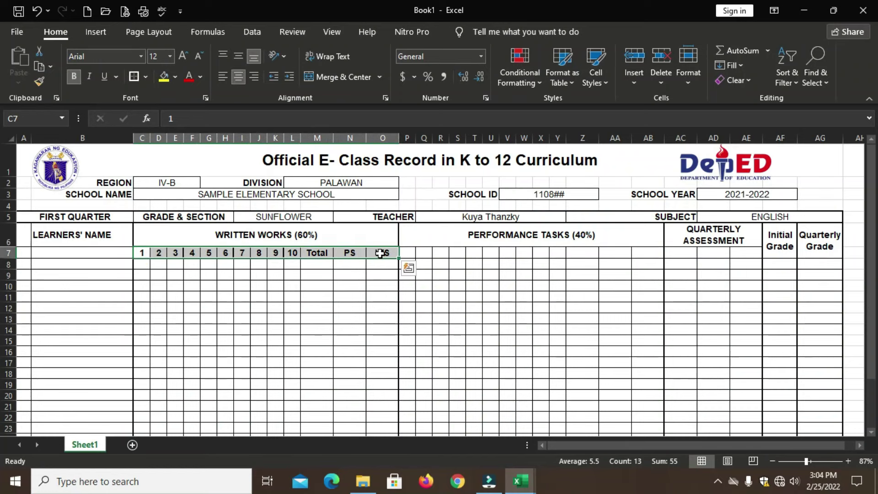
key("ctrl+c")
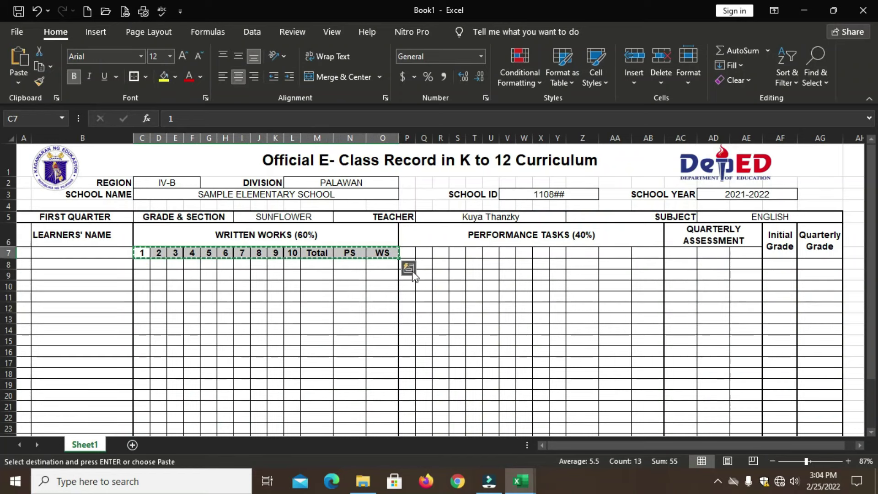
left_click(410, 254)
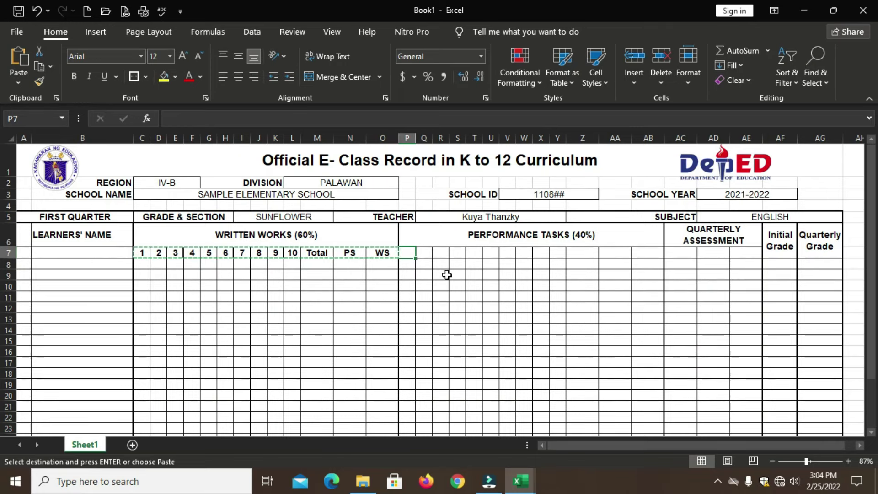
key("ctrl+v")
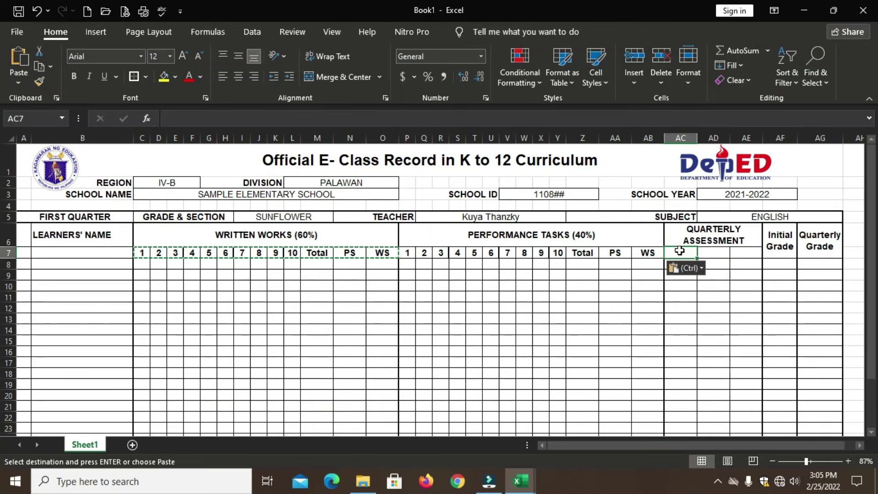
Enter the Quarterly Assessment sub-headings 1, PS and WS in AC7:AE7
type("1")
left_click(686, 289)
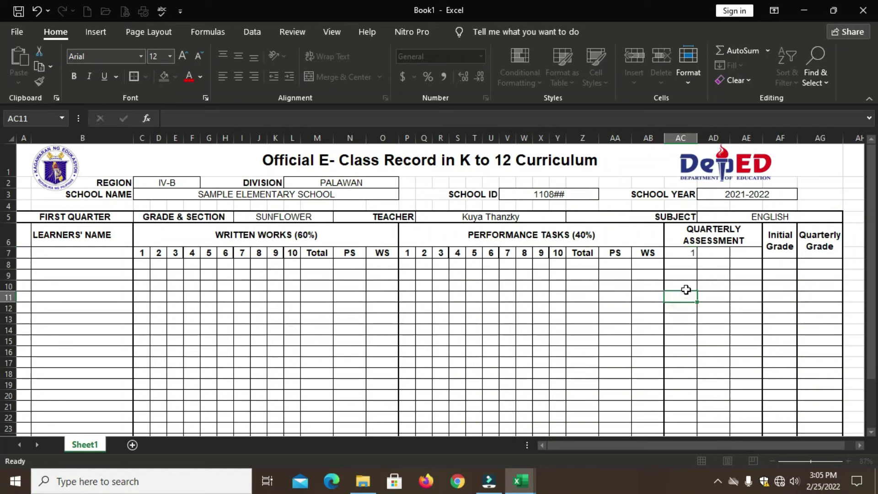
left_click(684, 252)
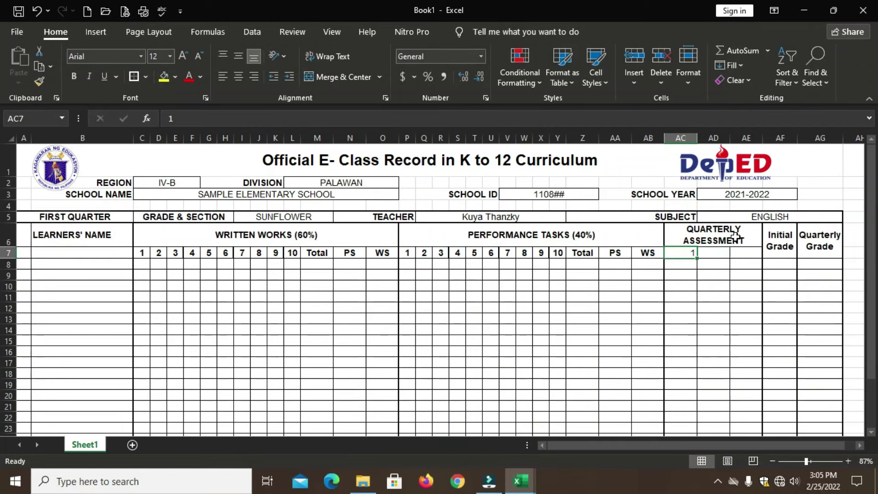
left_click(718, 252)
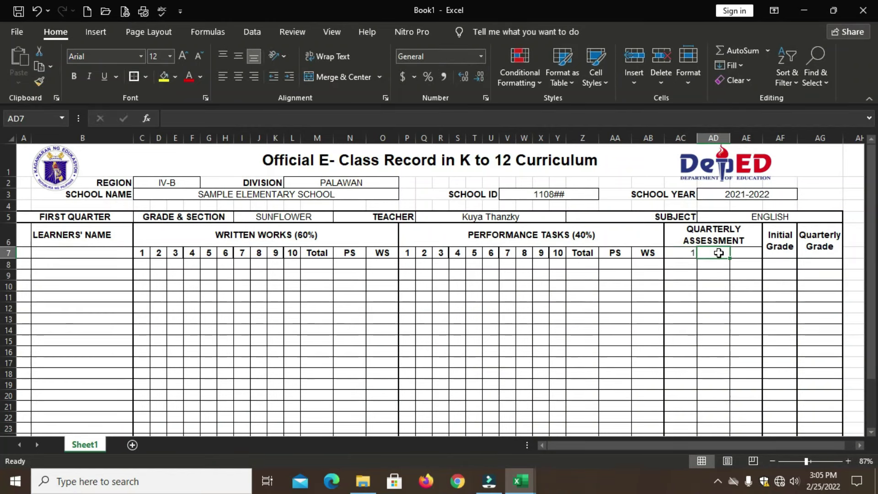
type("PS")
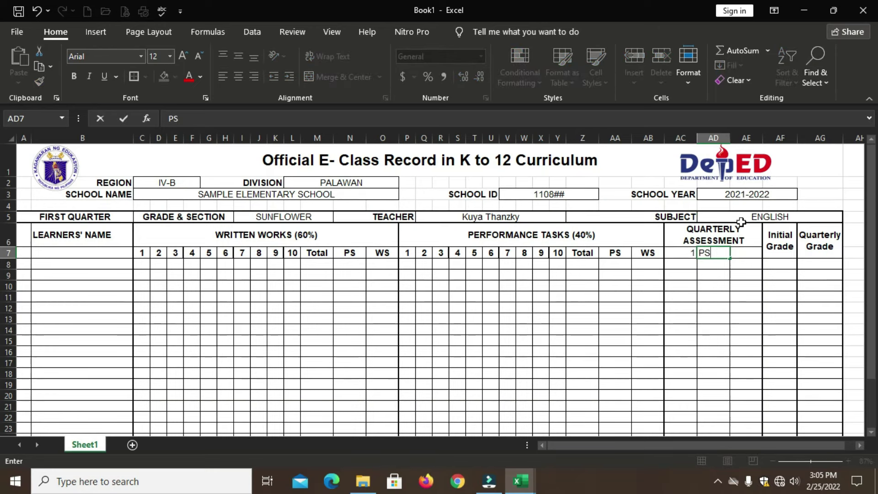
left_click(747, 256)
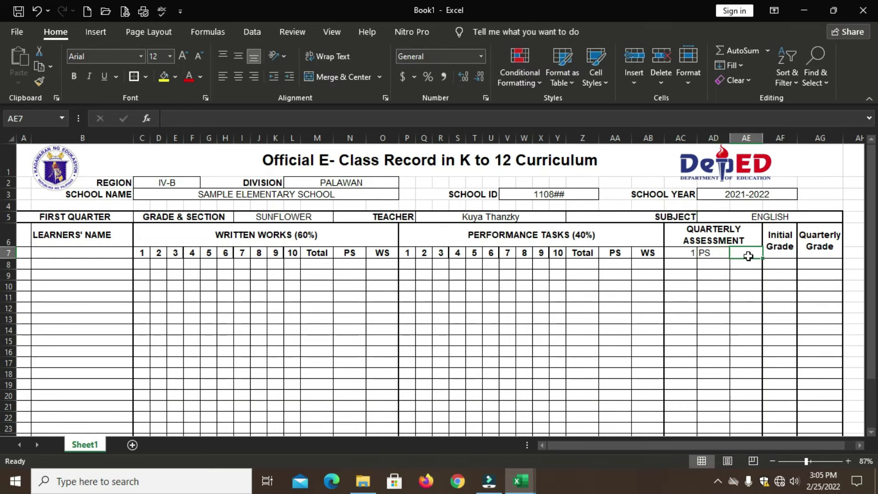
type("WS")
key("Return")
Bold and centre the AC7:AE7 sub-headings horizontally and vertically
left_click_drag(678, 255, 729, 253)
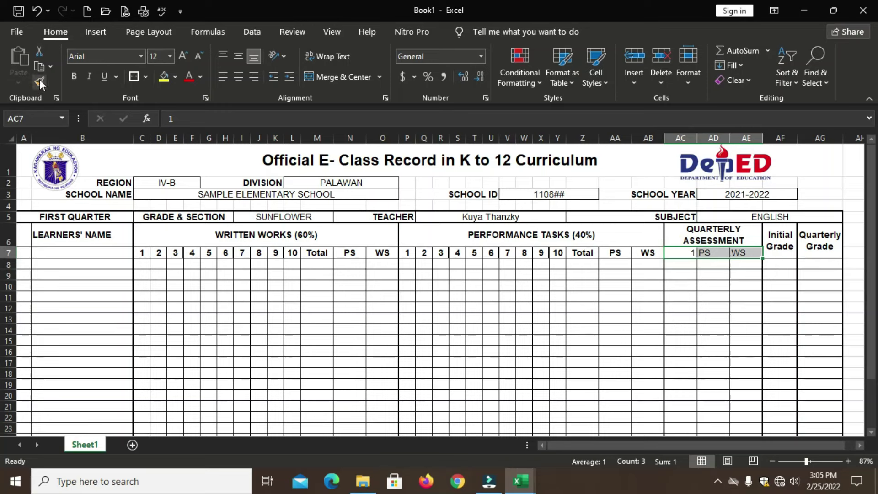
left_click(73, 76)
left_click(238, 77)
left_click(238, 55)
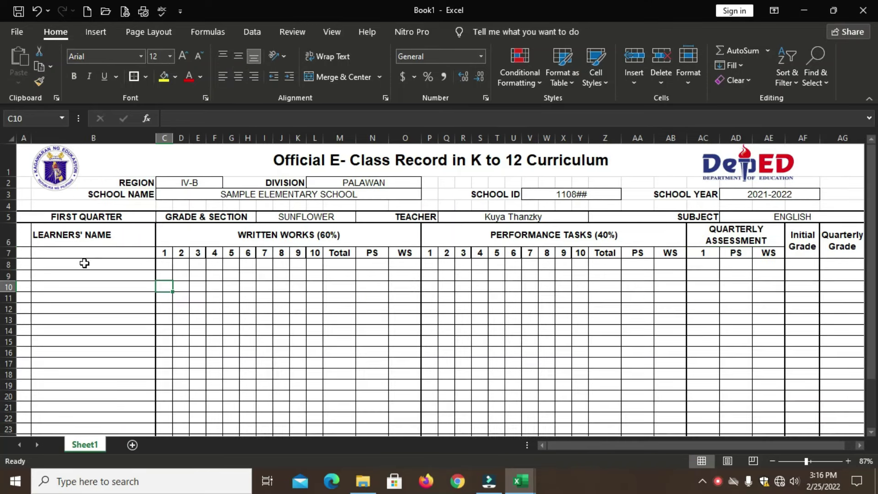
Label B8 'HIGHEST POSSIBLE SCORE' and enter scores 10, 10, 5 in C8:E8
left_click(84, 263)
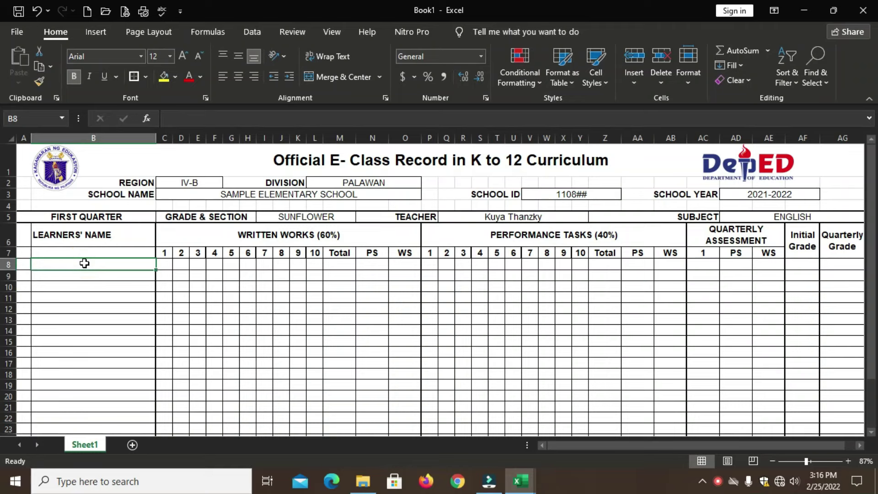
type("HIGHEST POSSIVLE SCORE")
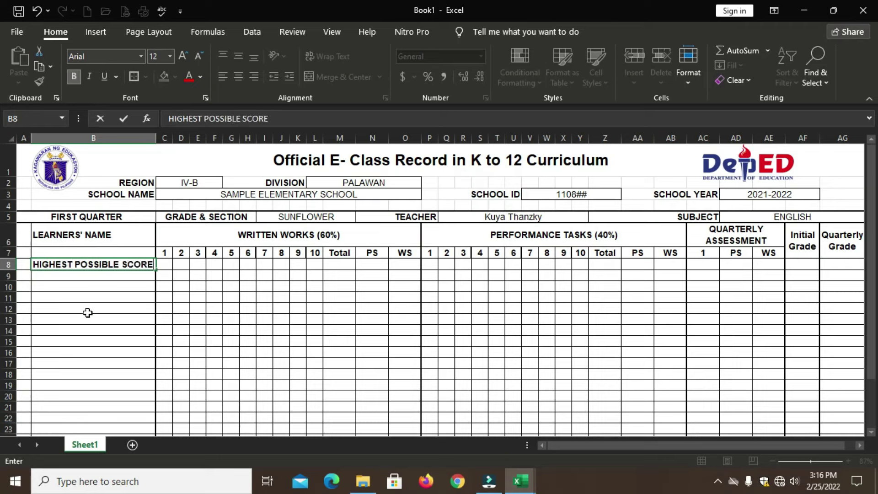
left_click(89, 341)
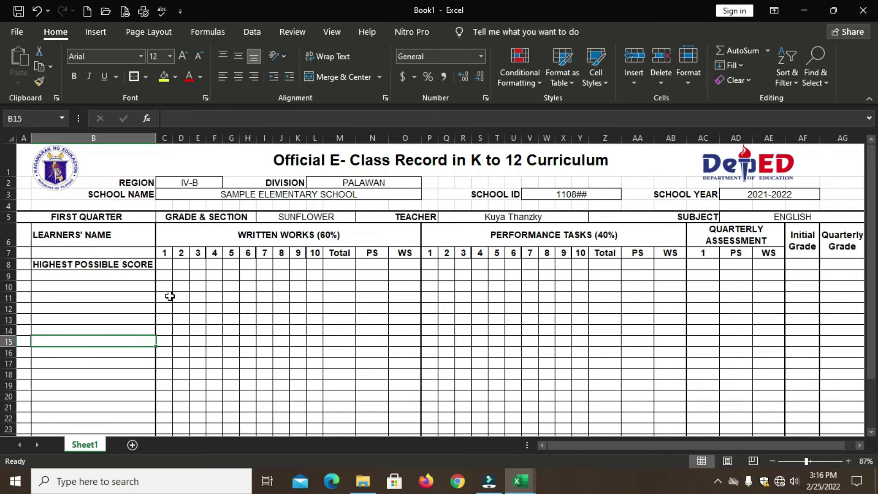
left_click(164, 267)
type("10")
left_click(178, 266)
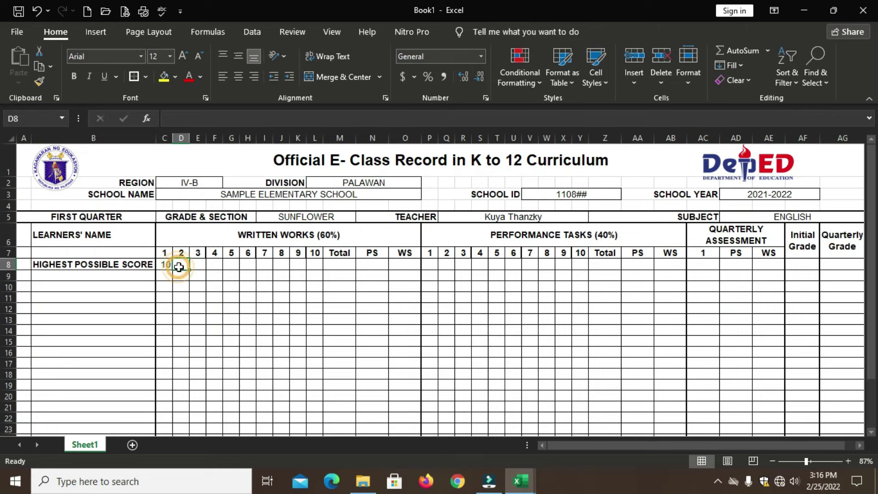
type("10")
left_click(200, 267)
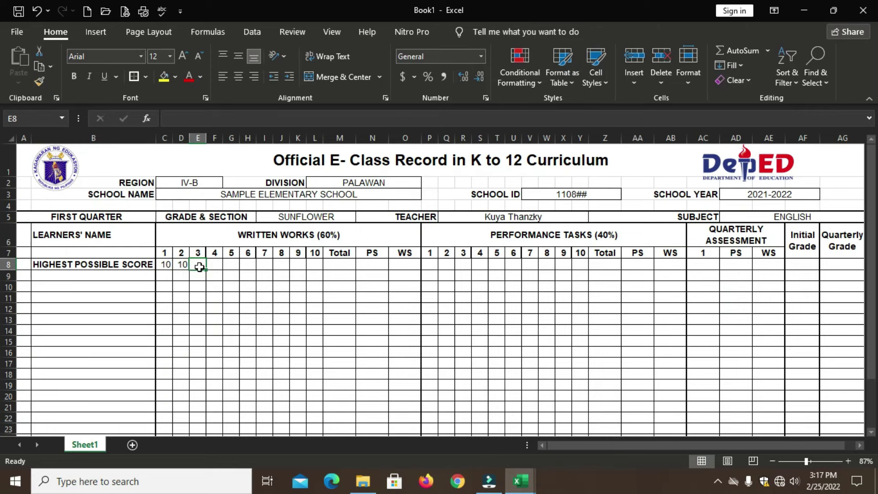
type("5")
Enter the remaining written-work highest scores 5, 5, 5, 10 in F8:I8
left_click(214, 266)
type("5")
left_click(231, 267)
type("5")
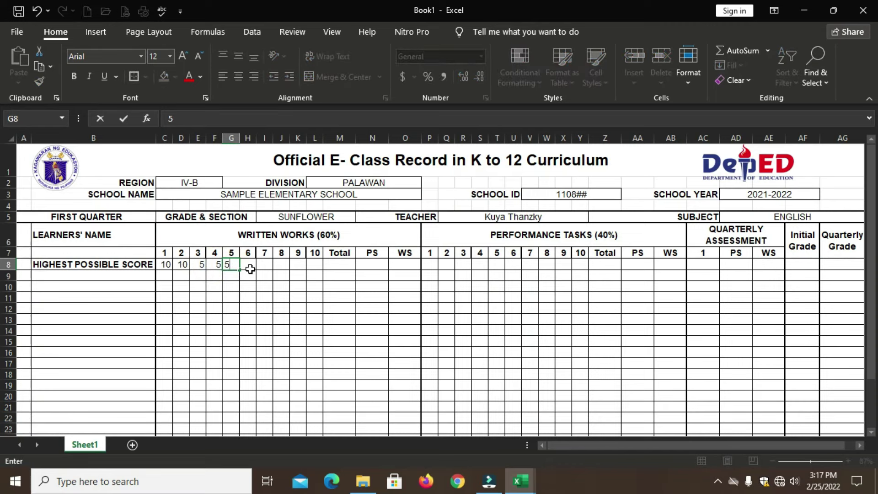
left_click(250, 267)
type("5")
left_click(264, 268)
type("10")
left_click(281, 285)
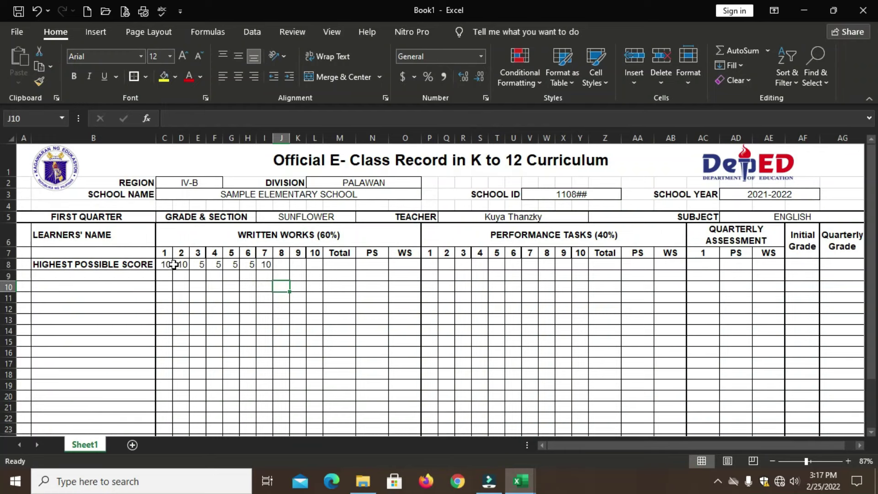
AutoSum the written-work scores into Total cell M8, giving 50
left_click_drag(174, 264, 266, 265)
left_click(334, 266)
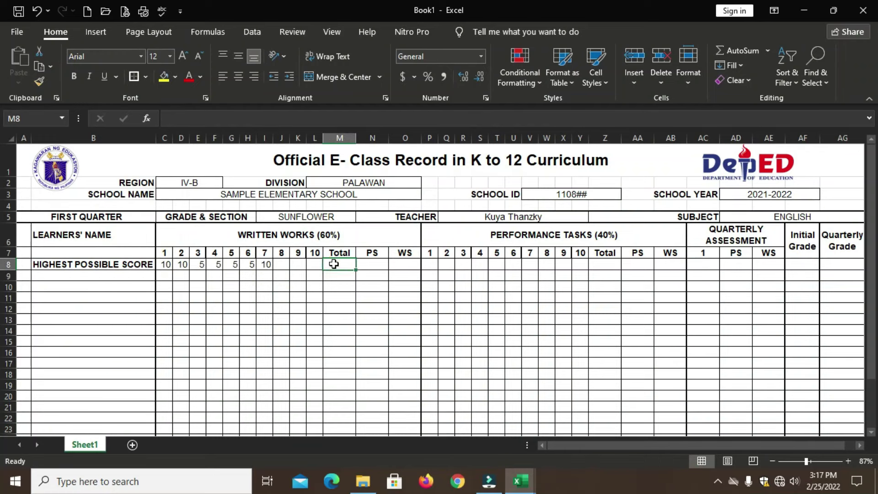
key("alt+equal")
key("Return")
Enter 100 in PS cell N8, displayed with two decimals as 100.00
left_click(380, 266)
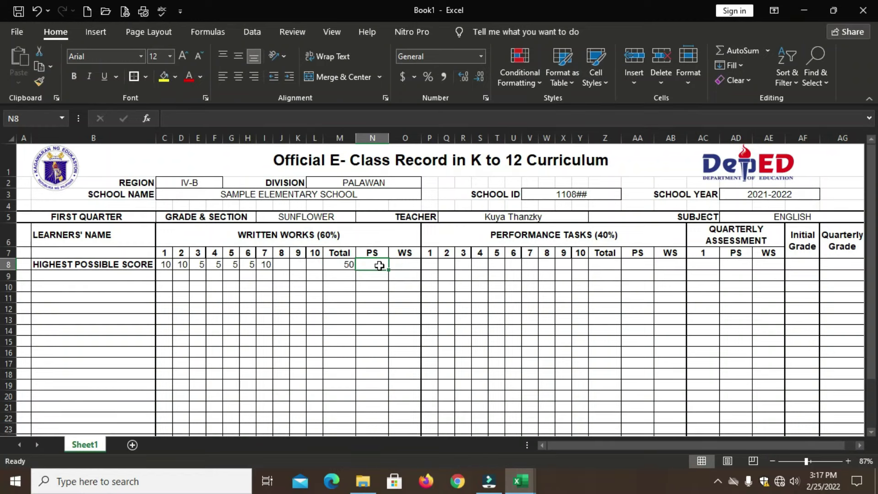
type("100")
key("Return")
left_click(363, 265)
left_click(463, 77)
left_click(465, 78)
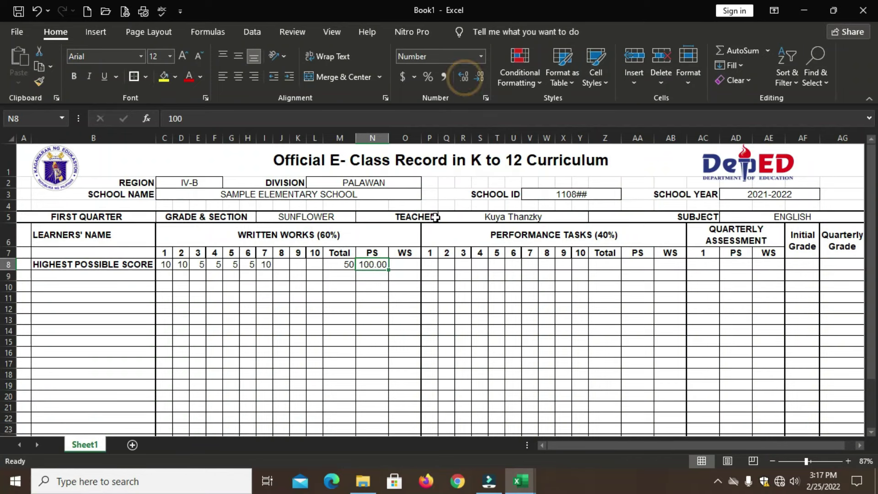
Enter the 60% written works weight in WS cell O8
left_click(398, 263)
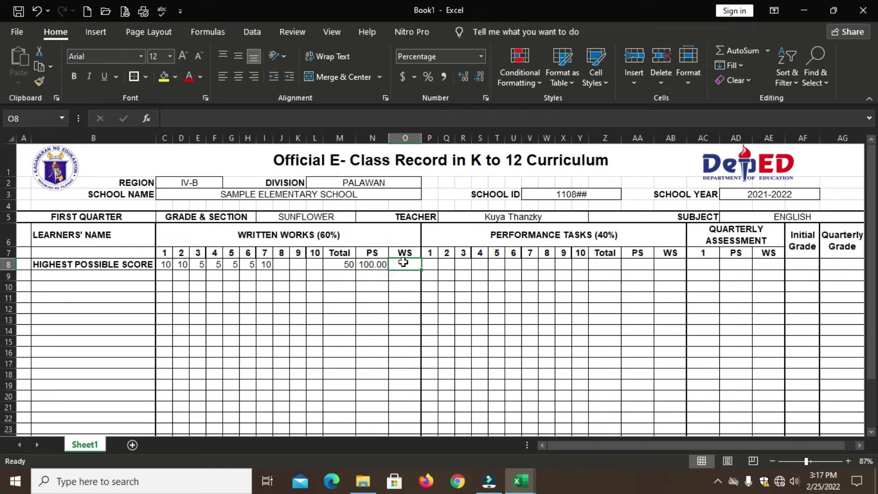
type("60%")
left_click(372, 308)
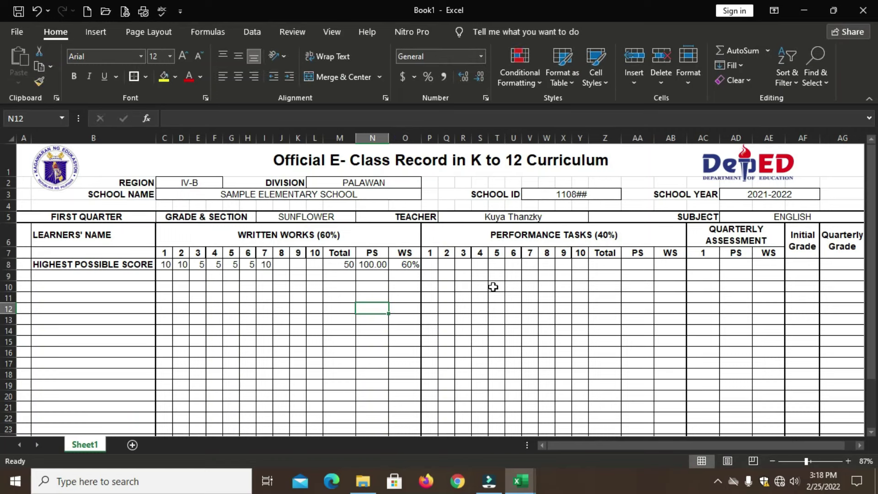
left_click(431, 265)
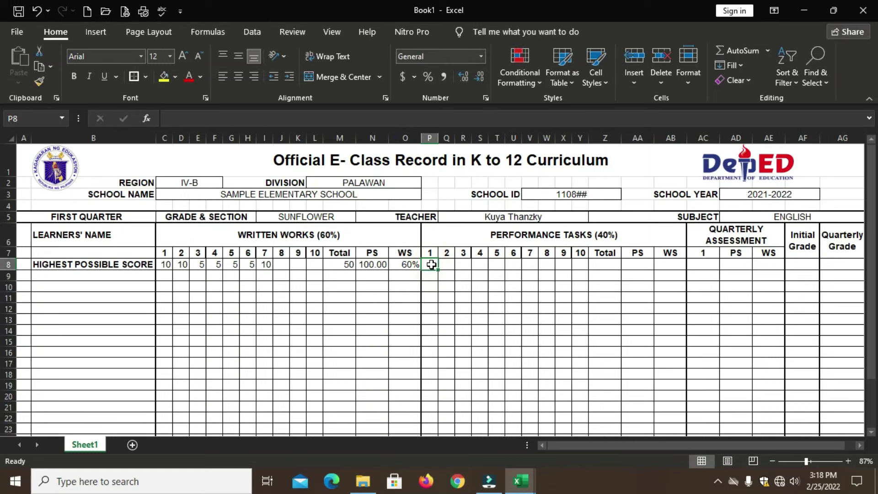
Enter performance task score 15 in P8 and PS 100.00 in AA8
type("15")
key("Return")
left_click(610, 264)
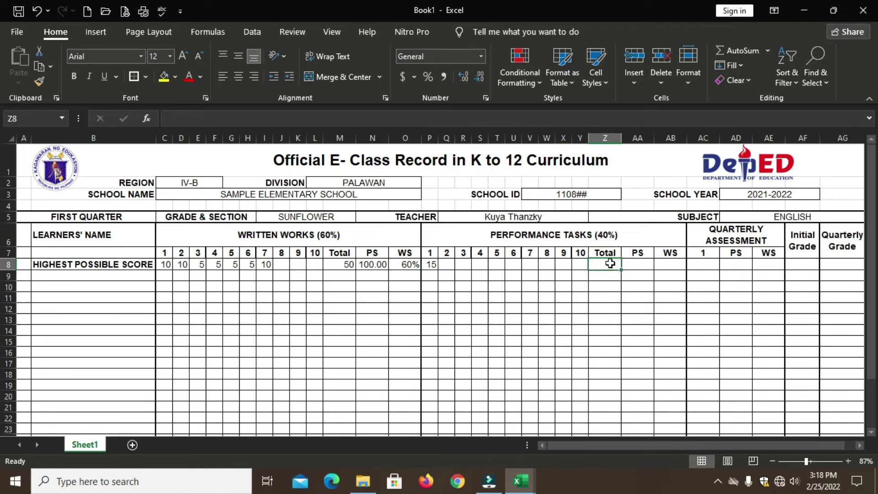
left_click(634, 265)
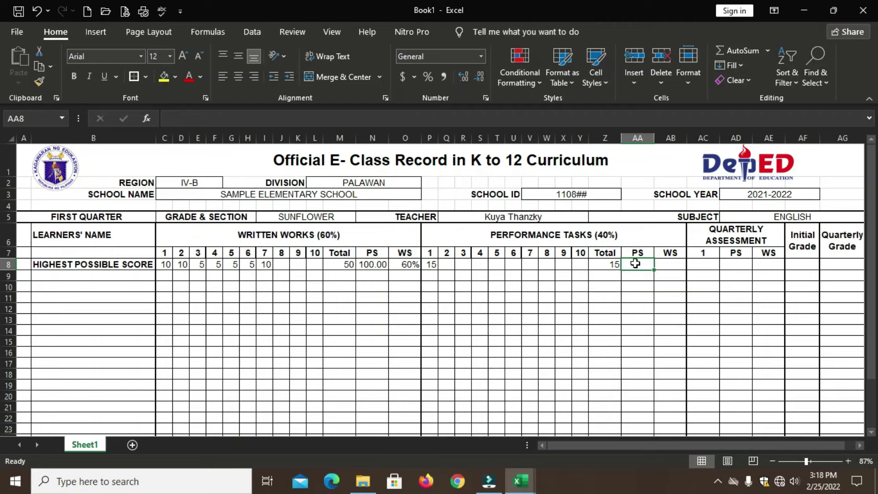
type("100.")
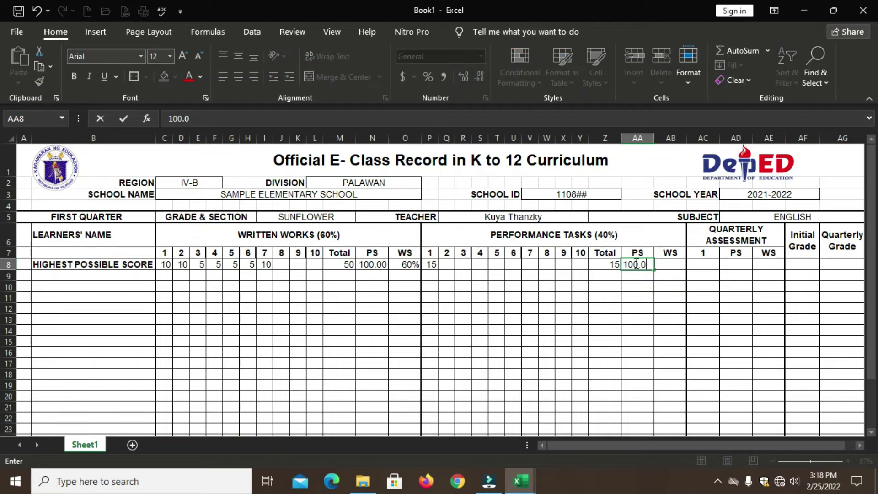
key("ctrl+Return")
left_click(463, 76)
left_click(463, 76)
Enter the 40% weight in AB8 and quarterly values 0, 0.00, 0% in AC8:AE8
left_click(670, 268)
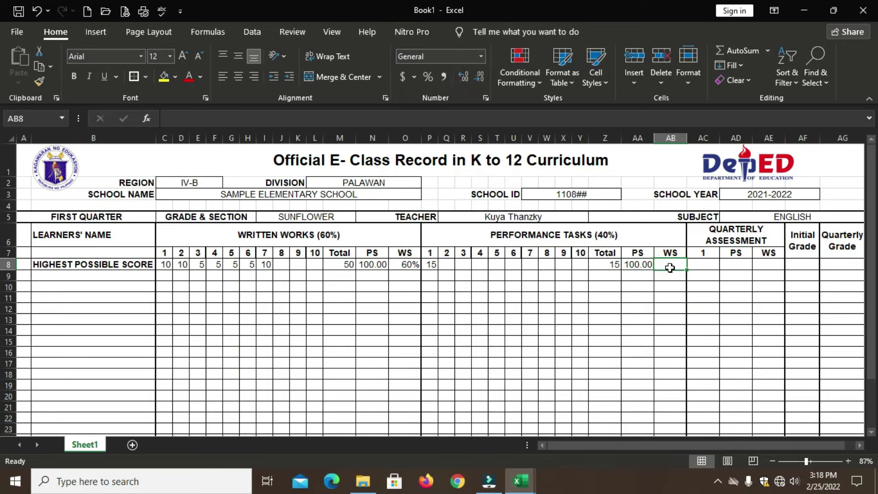
type("40%")
left_click(705, 264)
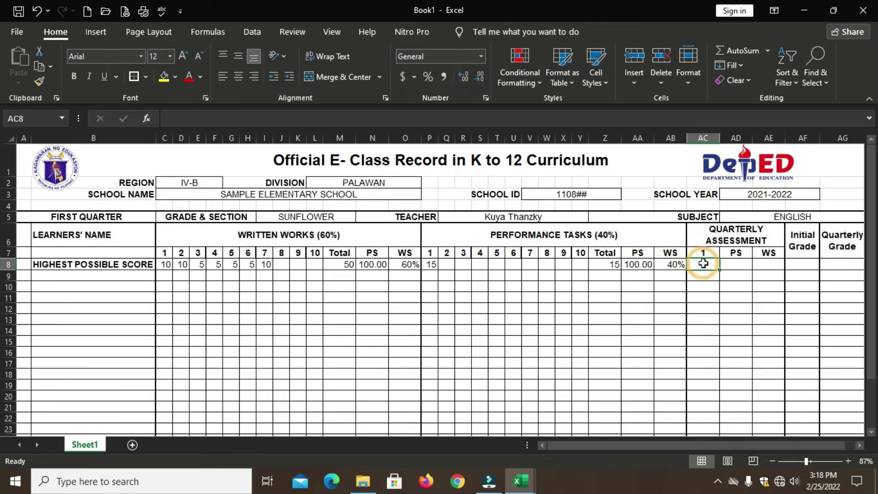
type("0")
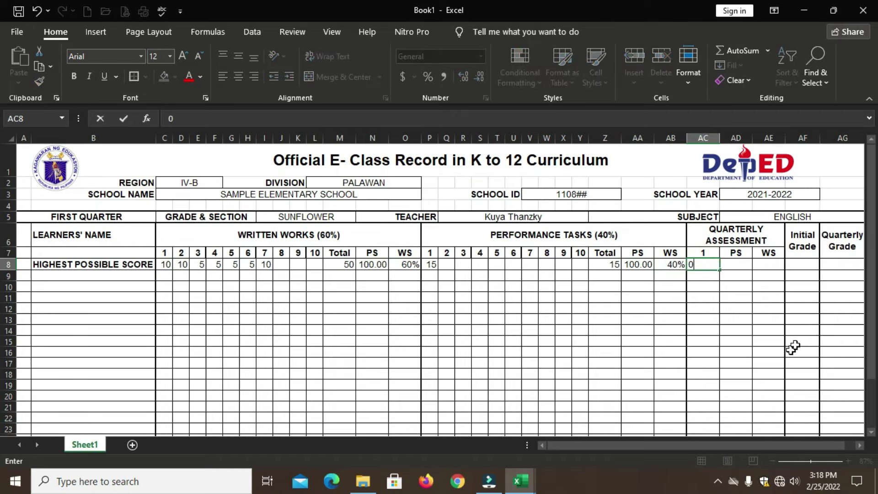
left_click(742, 265)
type("0.")
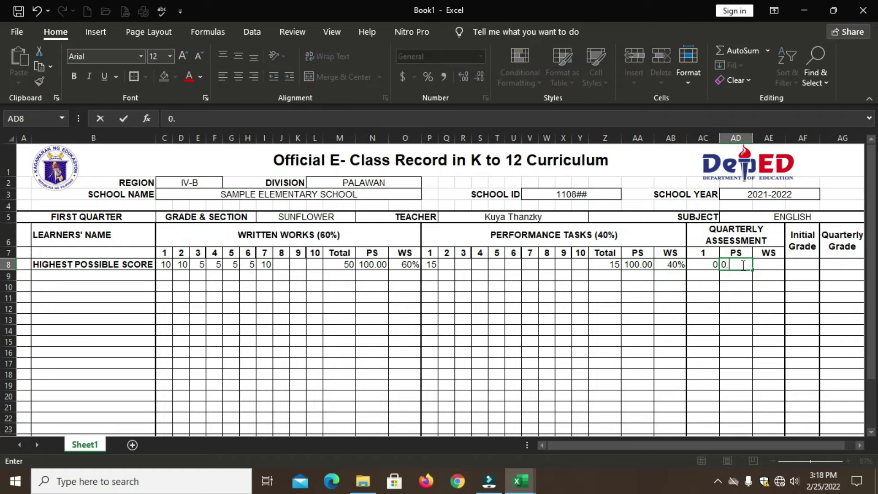
left_click(771, 264)
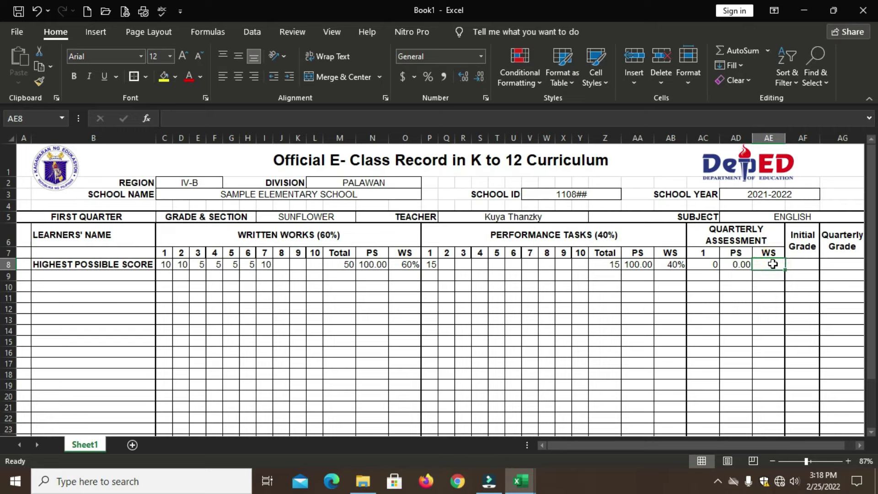
type("0")
left_click(768, 374)
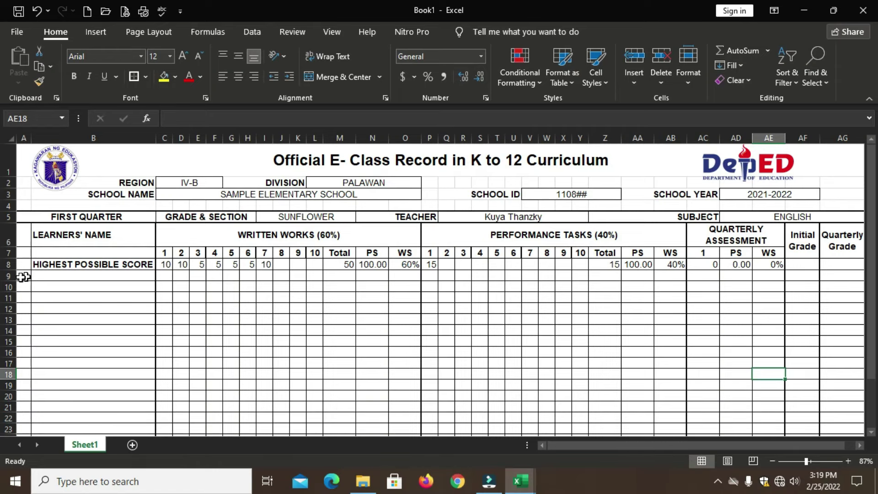
Shade row 9 grey and add a bold 'Male' label in B9
left_click_drag(21, 281, 704, 275)
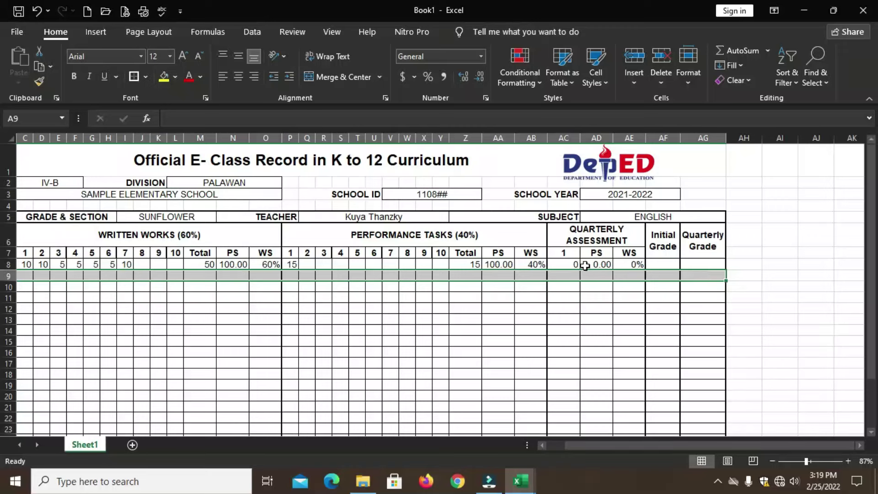
left_click(175, 78)
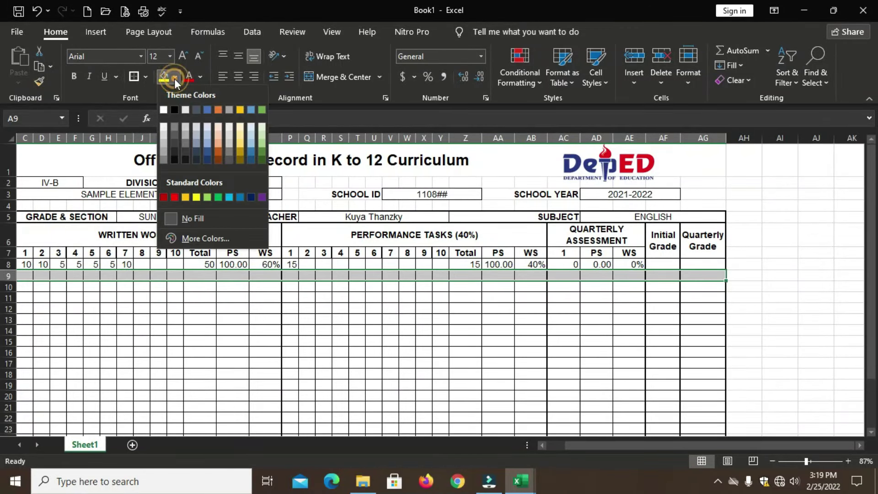
left_click(163, 153)
left_click_drag(636, 444, 617, 445)
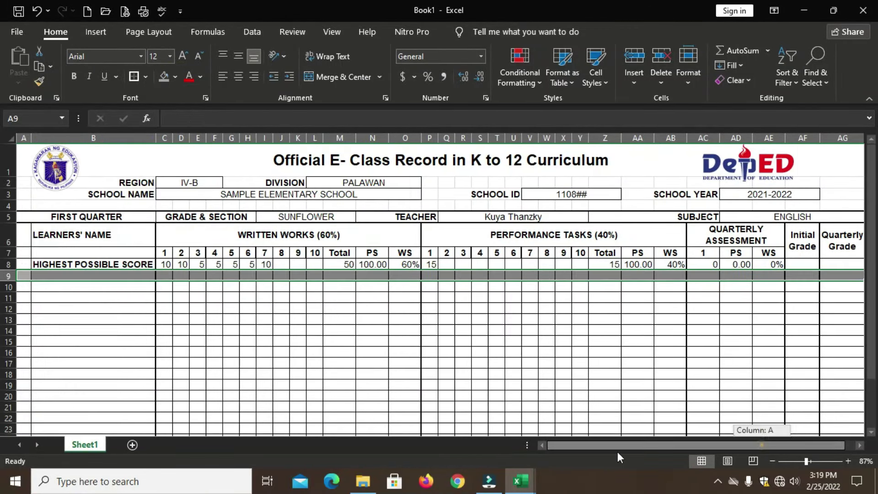
left_click(72, 274)
type("Male")
left_click(73, 78)
left_click_drag(31, 212, 32, 284)
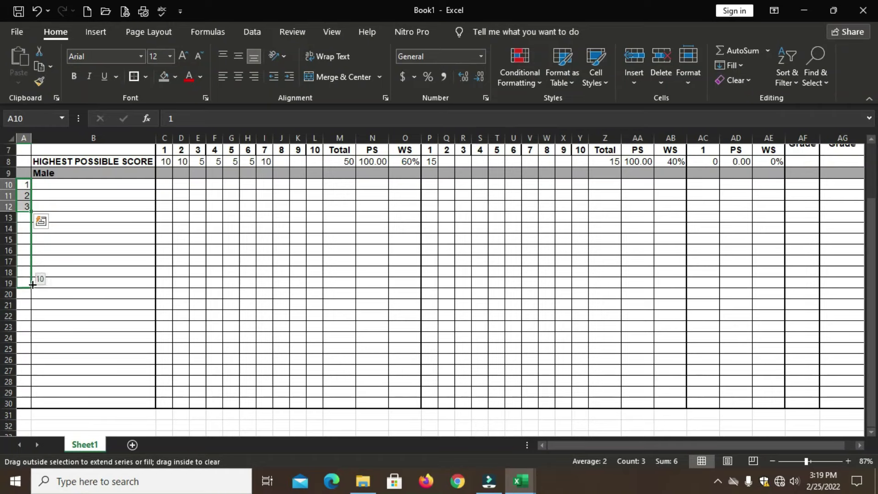
Shade row 20 grey and add a 'Female' label in B20
left_click_drag(21, 295, 717, 298)
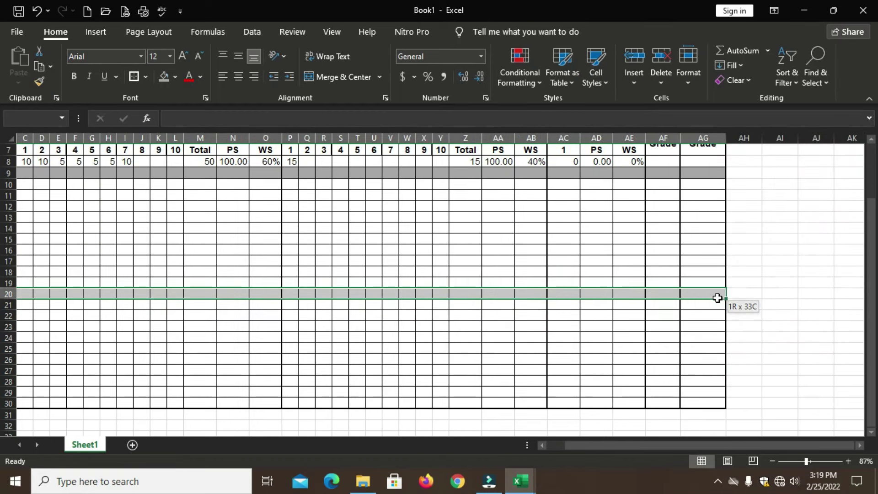
left_click(165, 76)
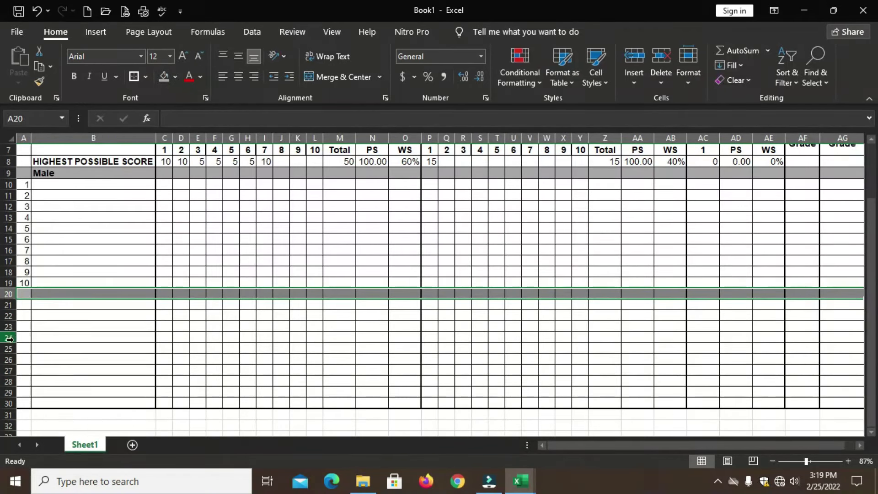
left_click(39, 294)
type("Female")
left_click(43, 333)
Enter 1 in A21 and copy the male learner numbers 1–10 from A10:A19
left_click(20, 306)
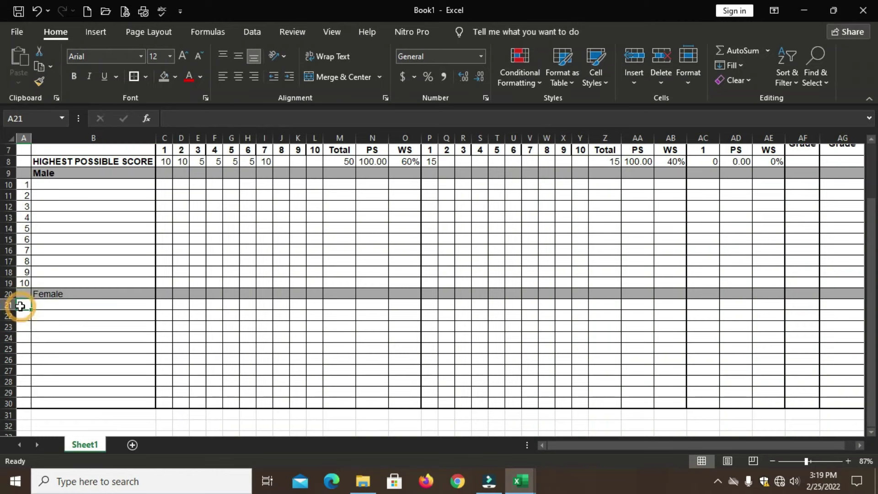
type("1")
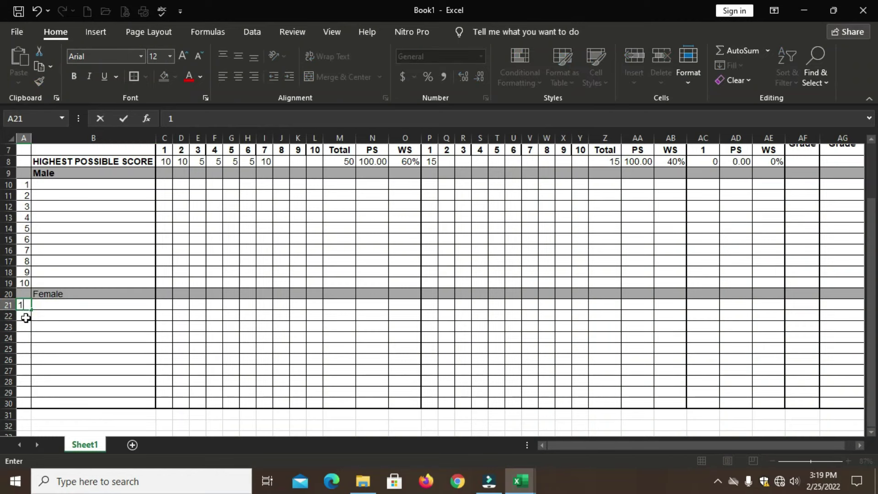
left_click(25, 318)
left_click_drag(26, 184, 27, 395)
key("ctrl+c")
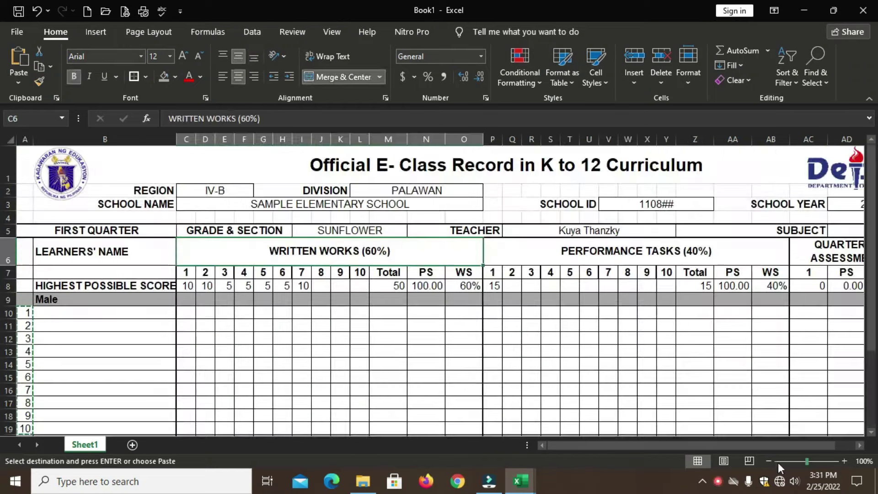
Hide every unused column from AI to the sheet's last column
left_click(795, 460)
left_click_drag(794, 461, 794, 462)
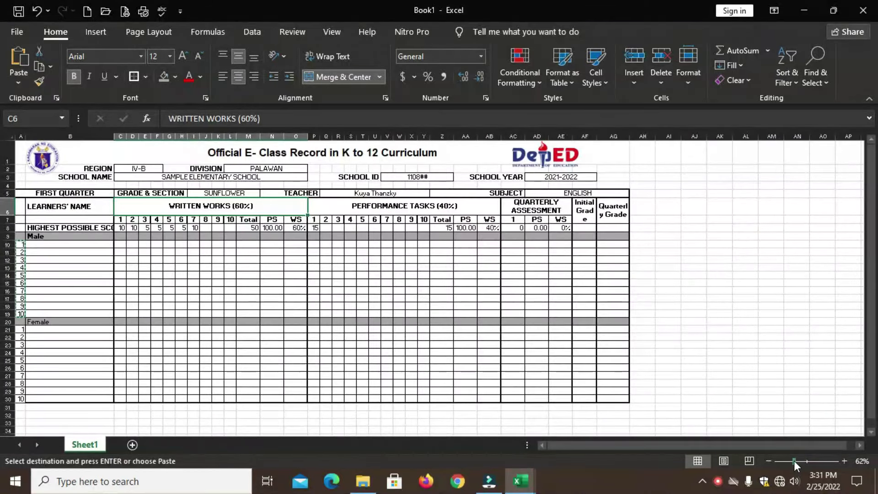
scroll(606, 281, "down", 1)
scroll(605, 280, "up", 1)
left_click(665, 136)
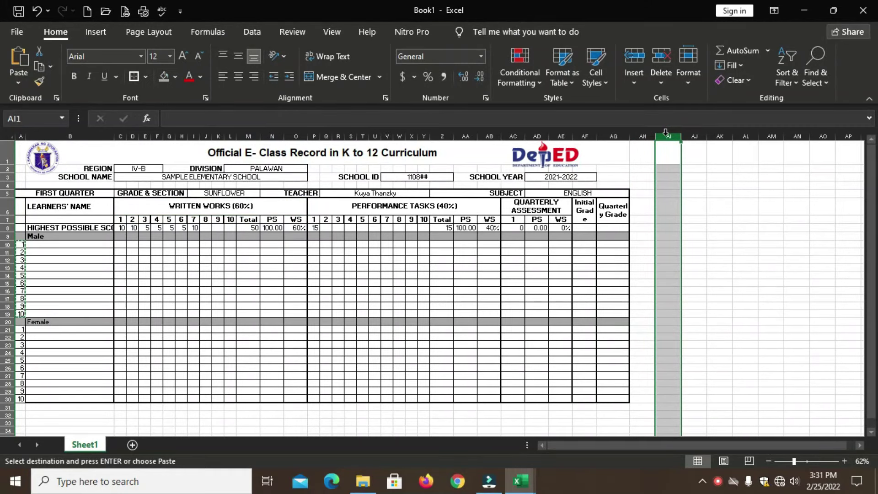
key("ctrl+shift+Right")
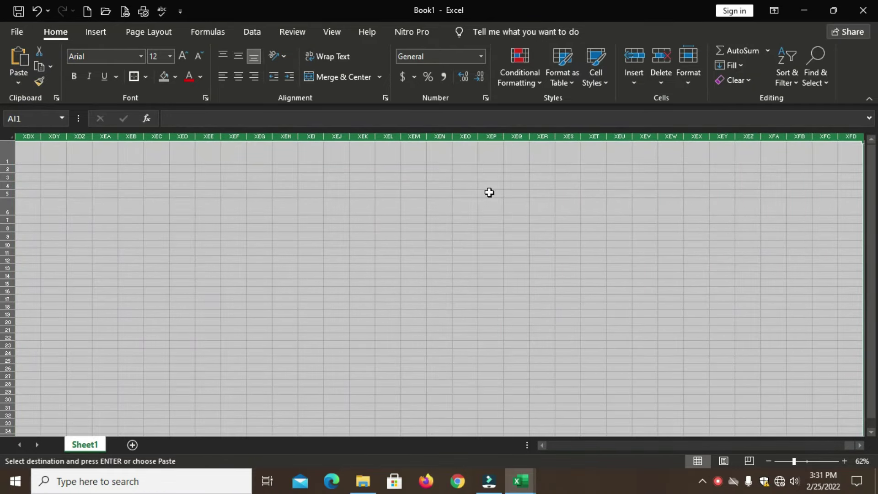
right_click(287, 136)
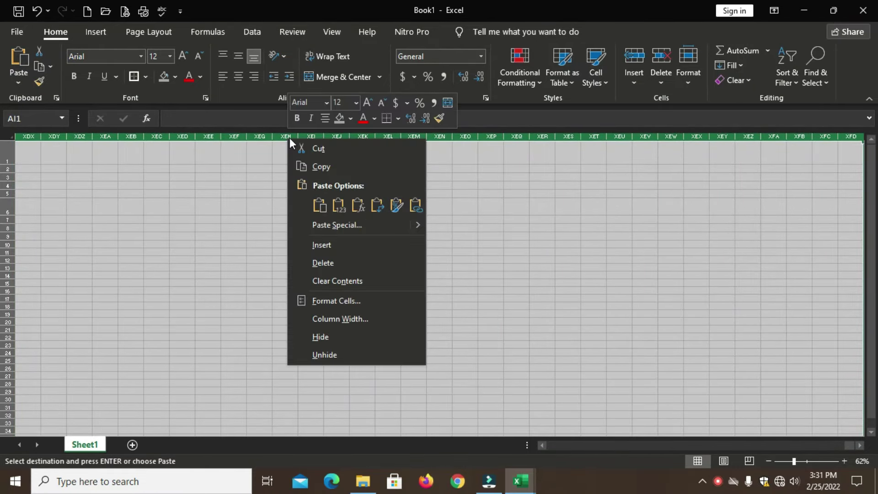
left_click(320, 338)
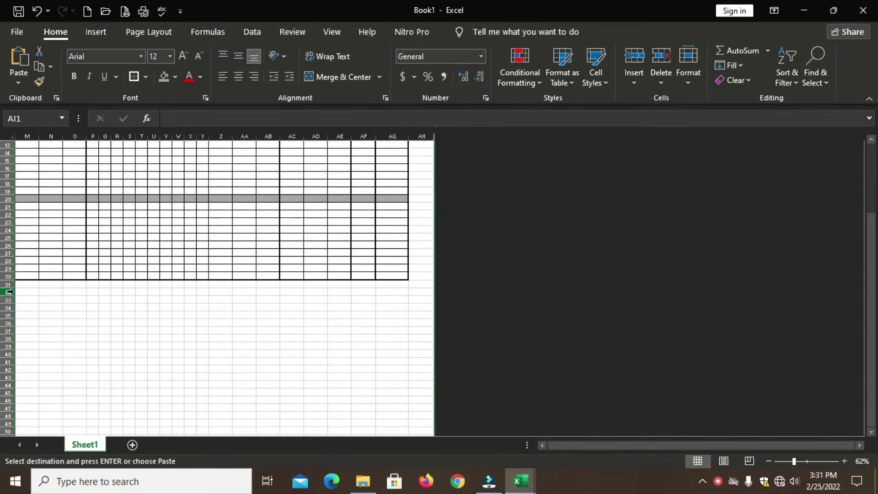
Hide every unused row from 32 to the sheet's last row
left_click(4, 292)
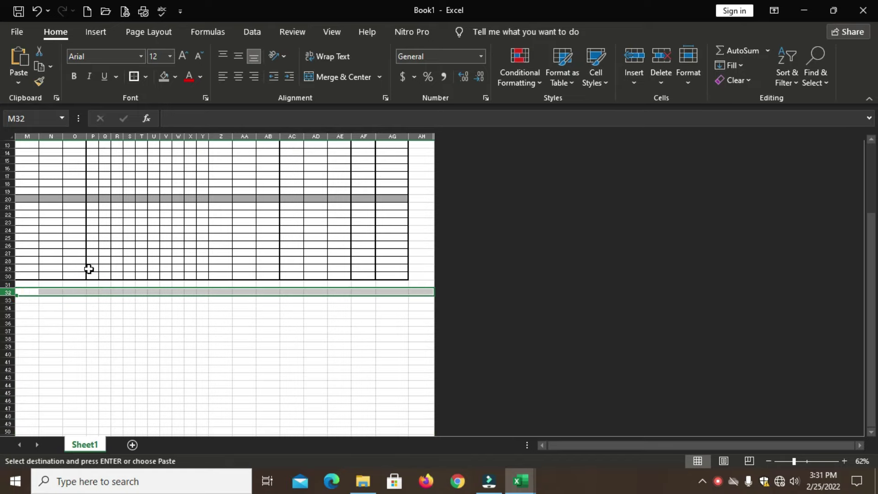
key("ctrl+shift+Down")
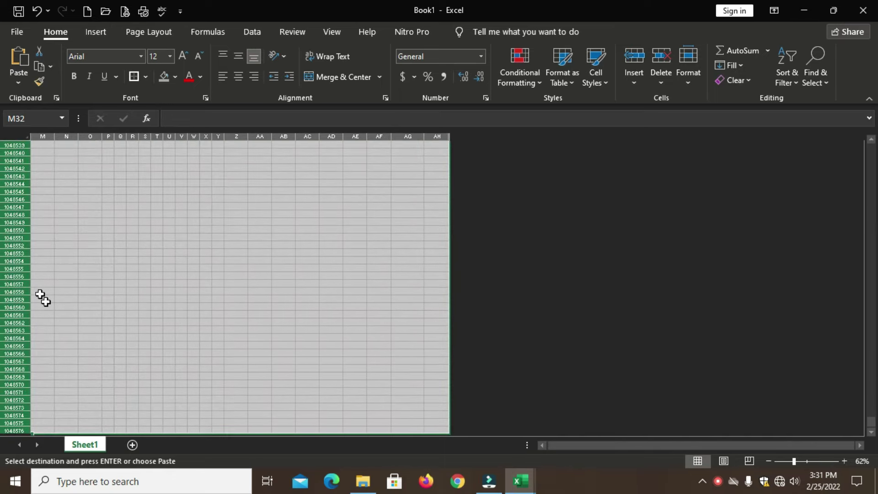
right_click(20, 268)
left_click(46, 239)
Narrow column AH to a width of 5.00
scroll(383, 210, "up", 2)
left_click_drag(432, 137, 413, 143)
scroll(506, 393, "down", 2)
scroll(507, 398, "up", 2)
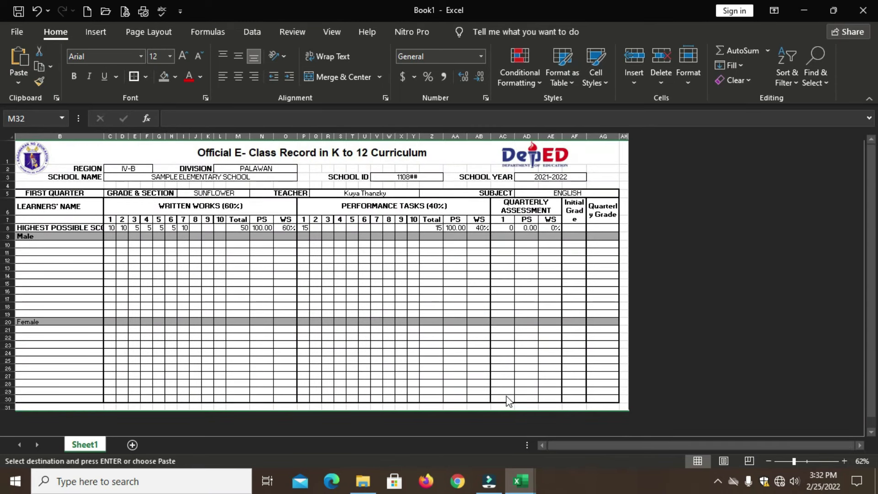